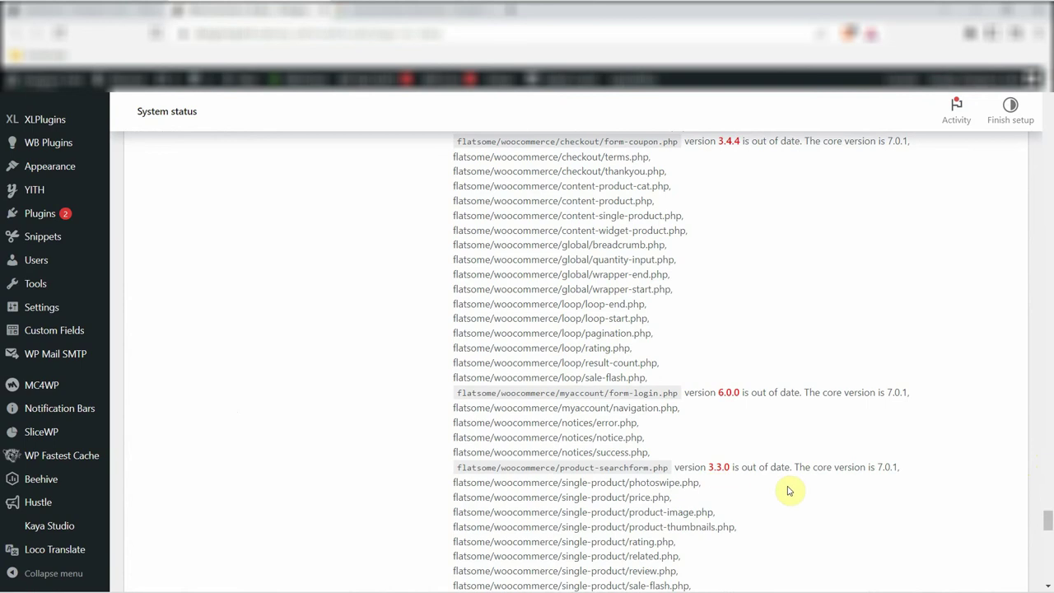
Step: Examine the template overrides on the System status page for files flagged as out of date
scroll(789, 491, "down", 3)
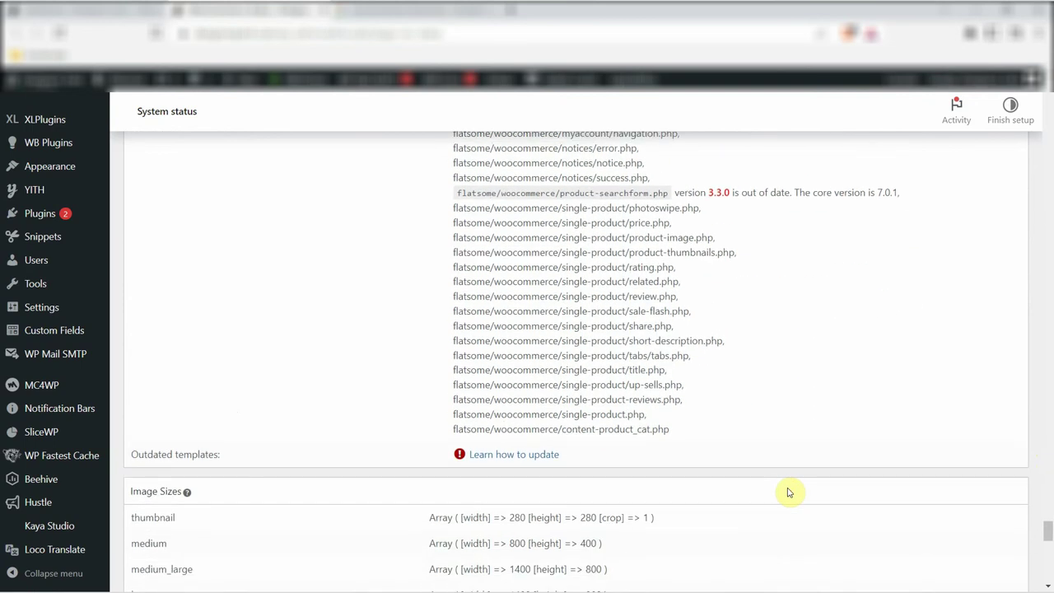
scroll(789, 492, "up", 5)
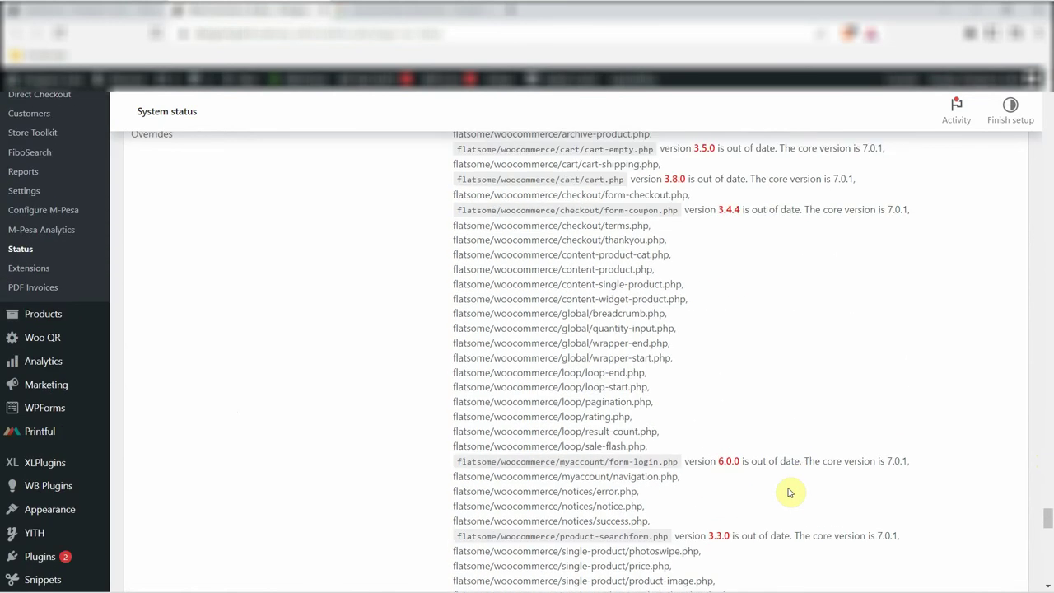
scroll(789, 492, "up", 1)
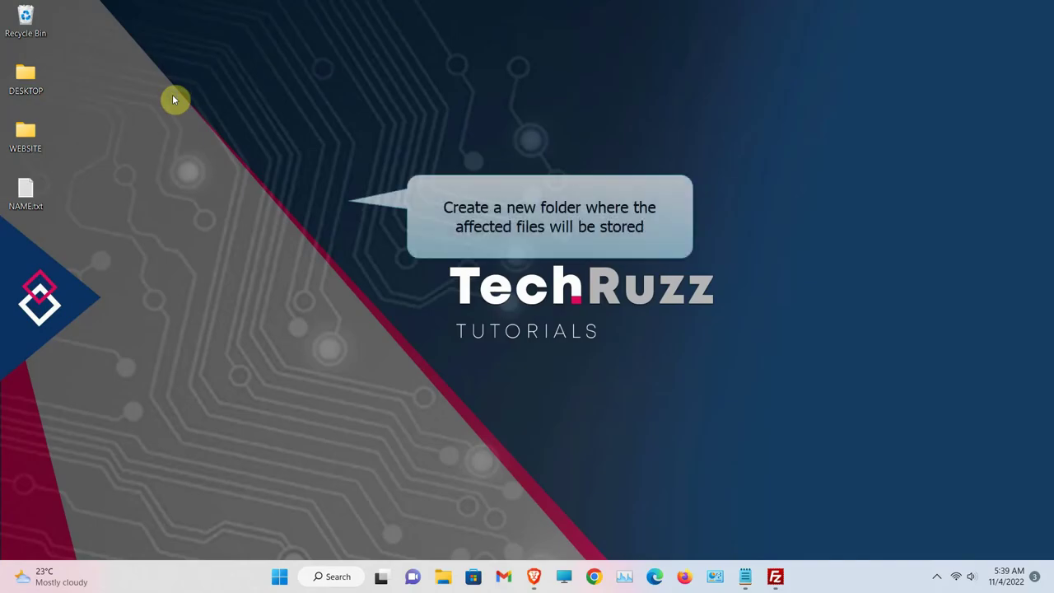
Step: Create a new folder named "Files Backup" on the Windows desktop
right_click(172, 94)
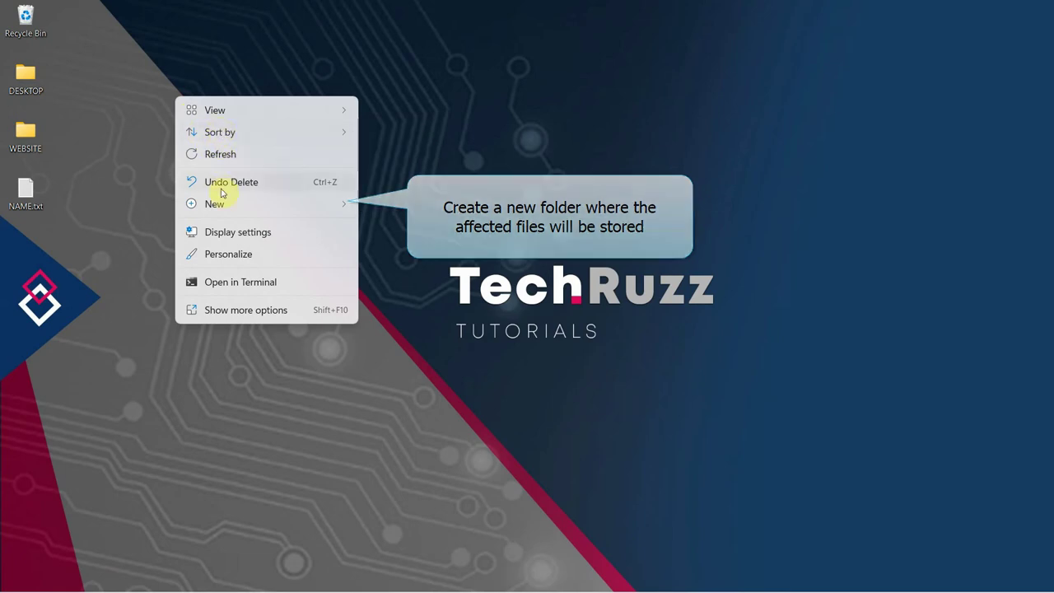
mouse_move(253, 208)
left_click(426, 206)
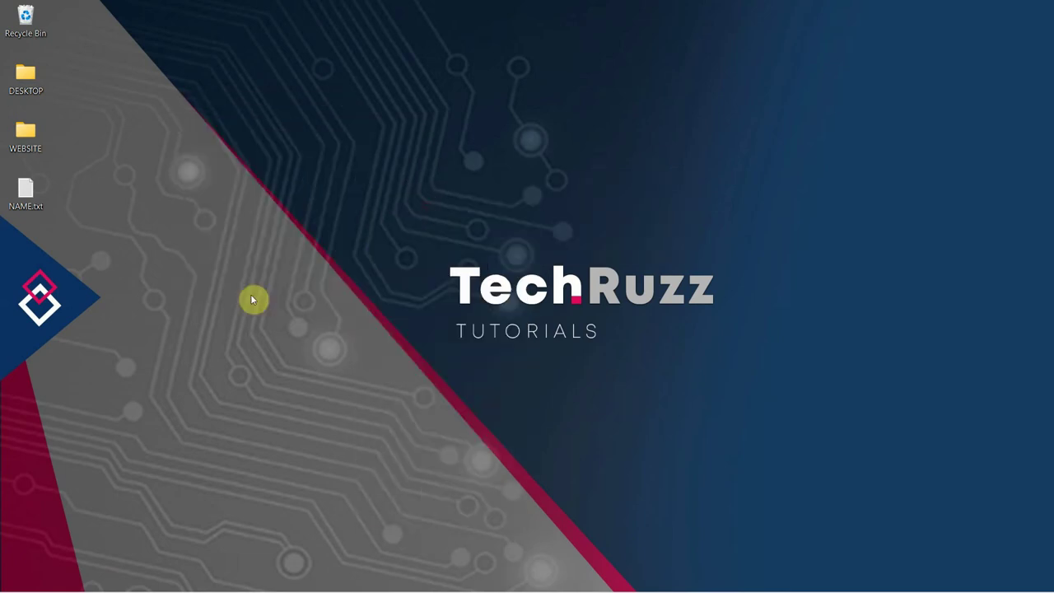
type("Files Backup")
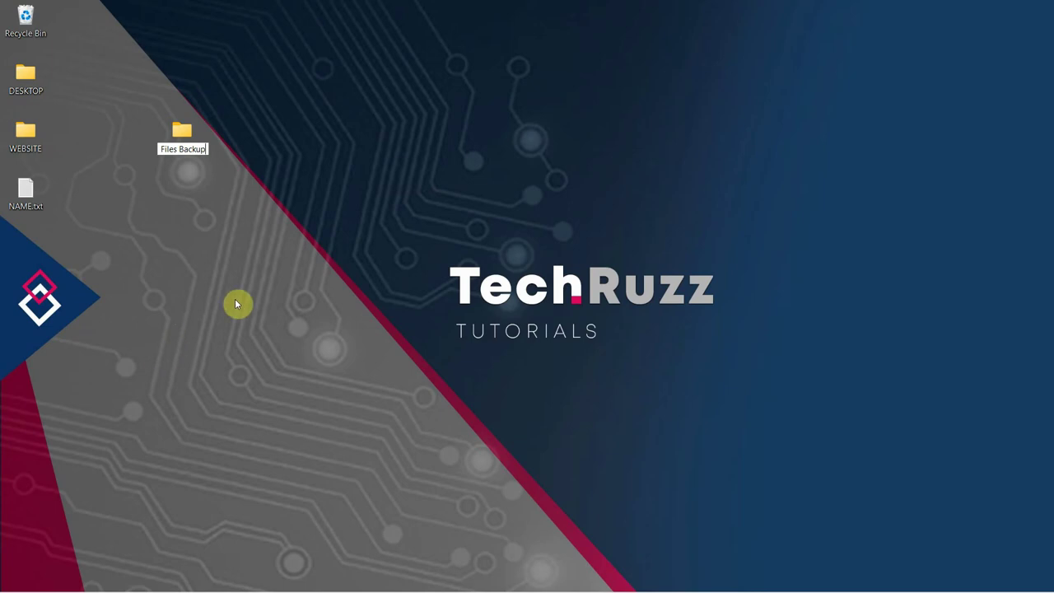
key("Return")
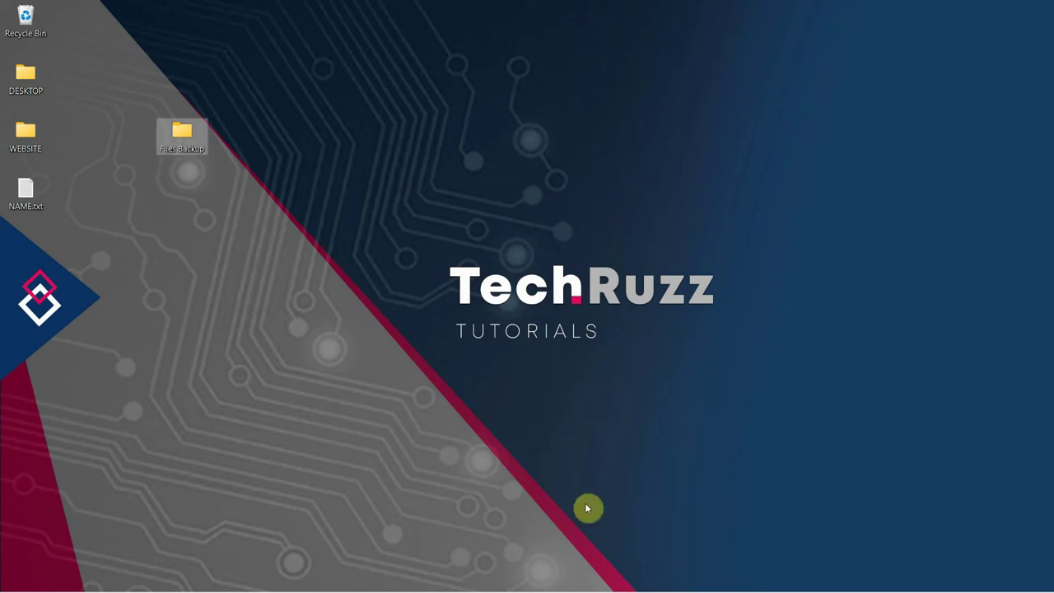
left_click(642, 380)
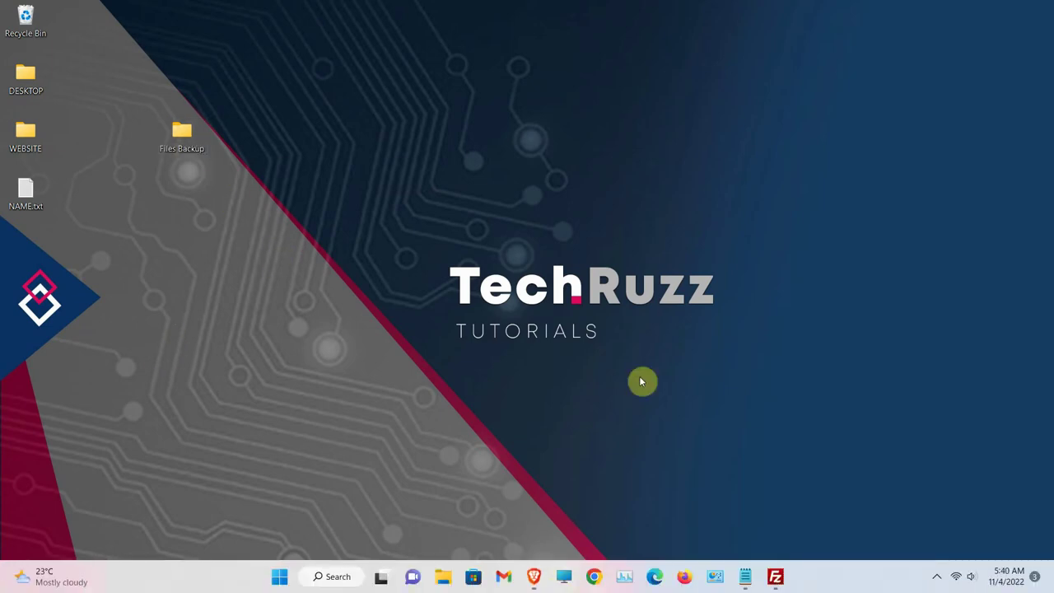
Step: View the website's root folder in FileZilla and check the outdated cart-empty.php path on the browser's System status page
left_click(781, 580)
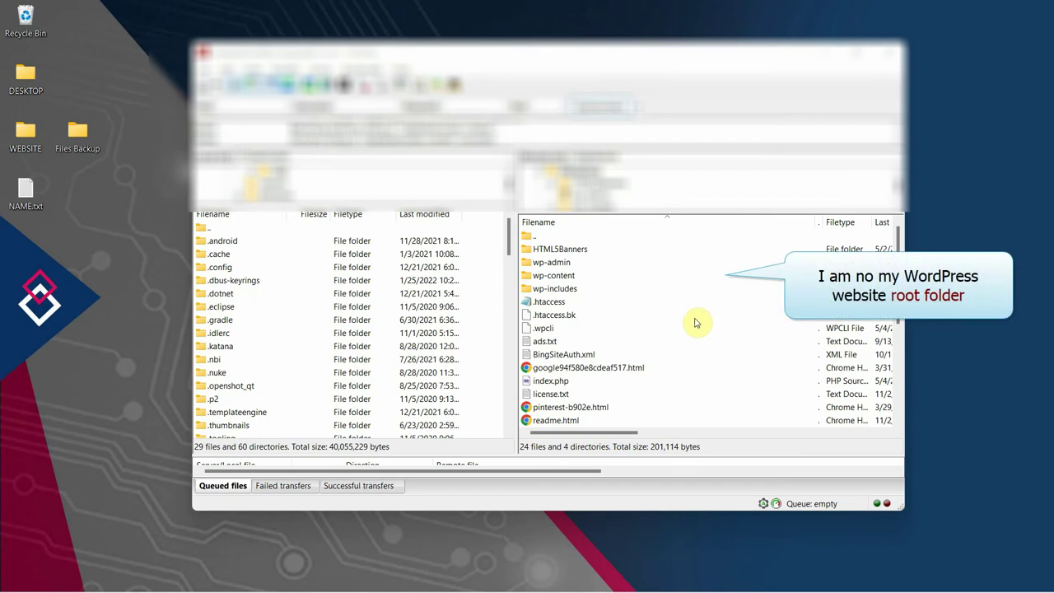
left_click(829, 52)
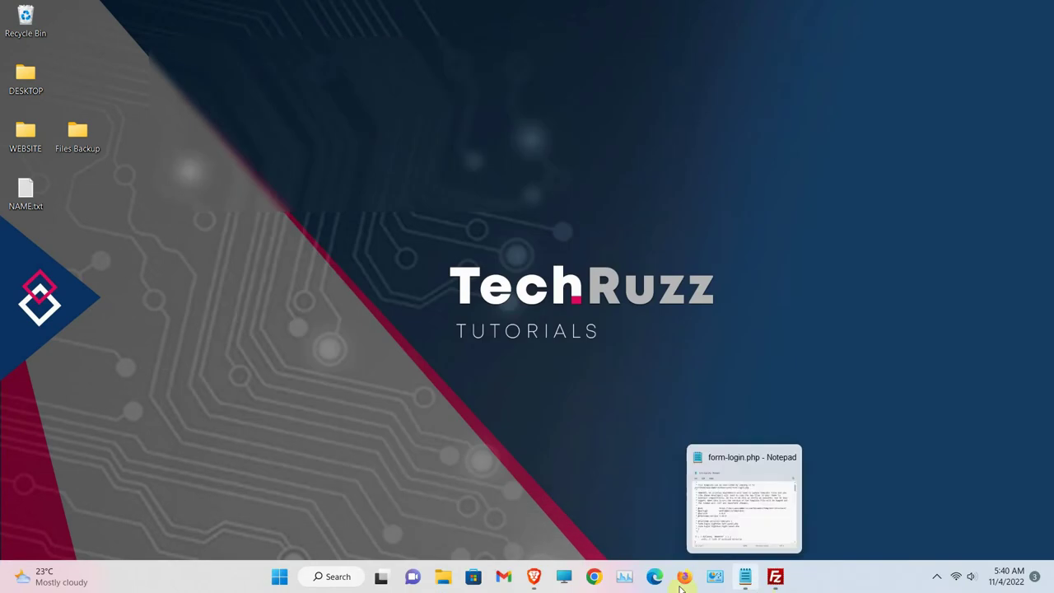
left_click(534, 576)
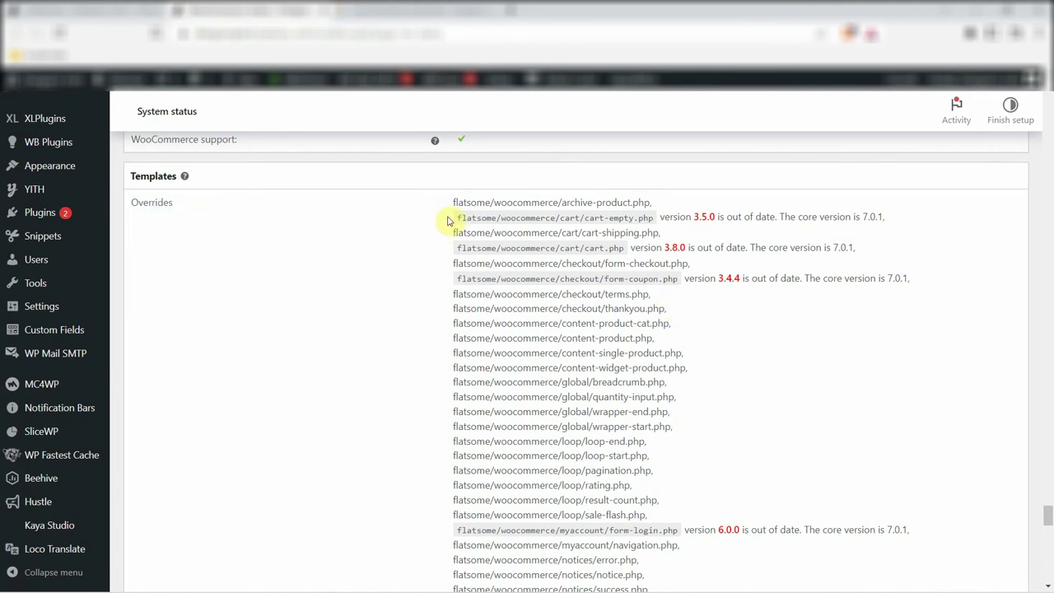
left_click_drag(458, 217, 590, 220)
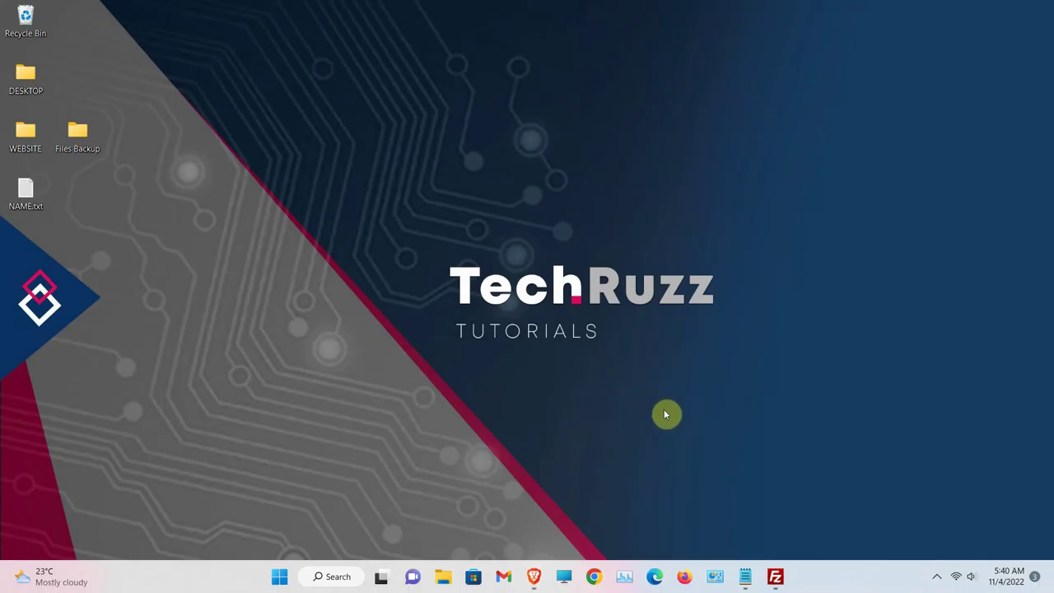
Step: Switch to FileZilla and open the remote theme folder wp-content/themes/flatsome
left_click(776, 579)
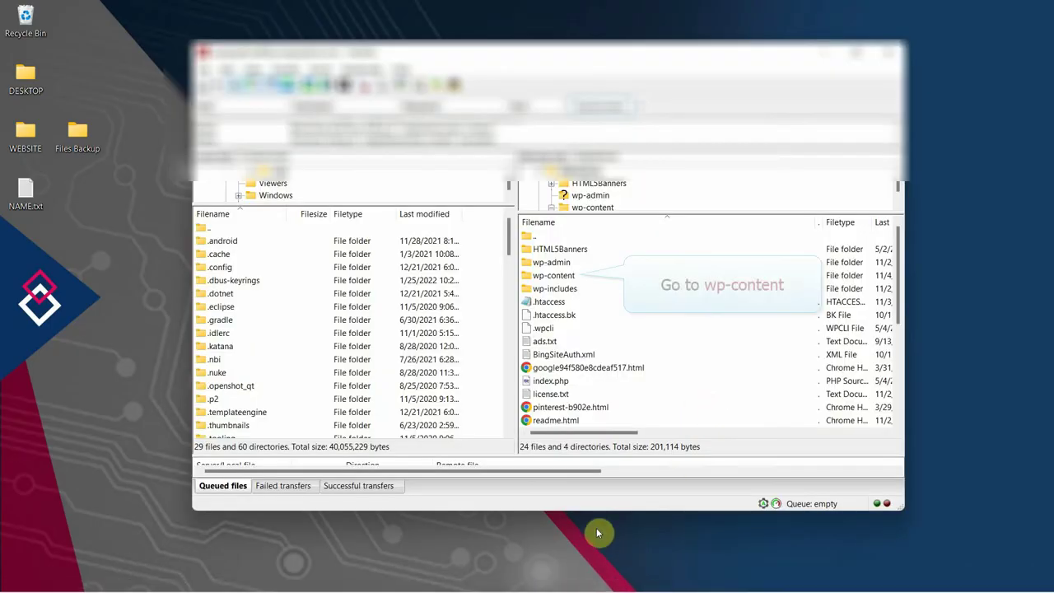
left_click(544, 277)
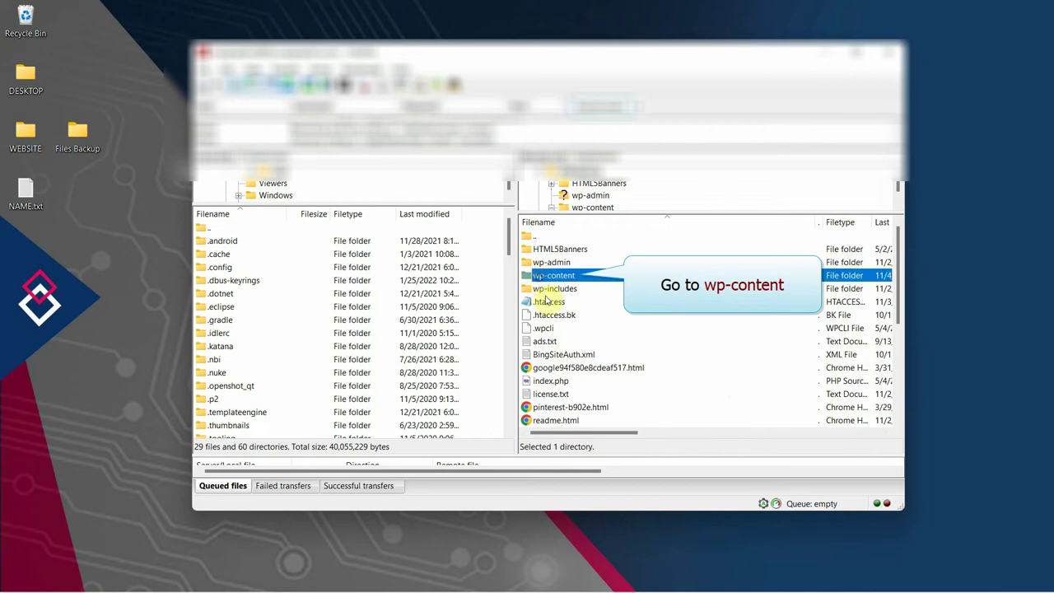
double_click(584, 276)
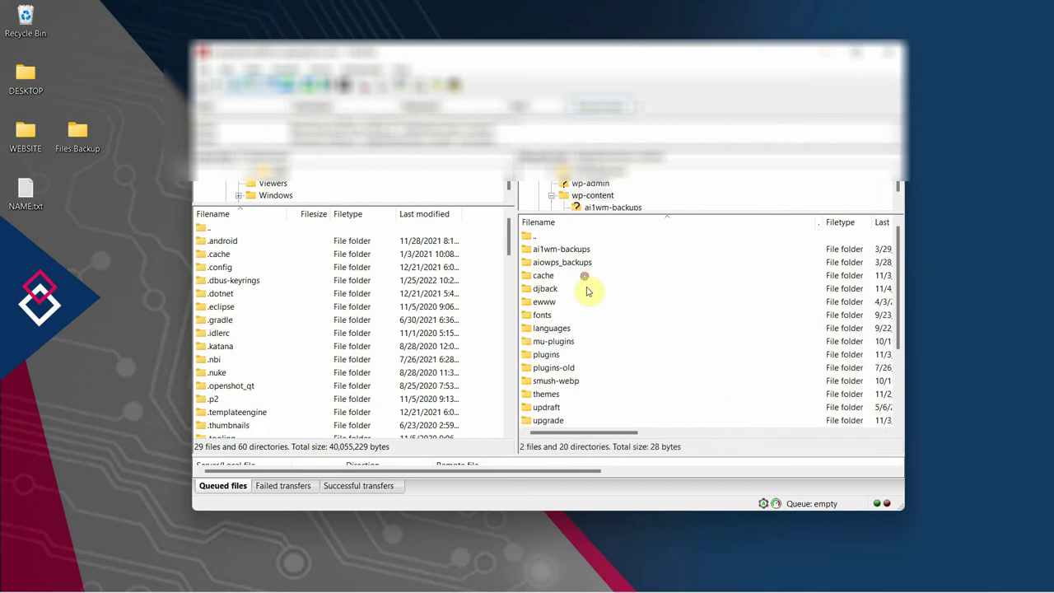
scroll(621, 375, "down", 2)
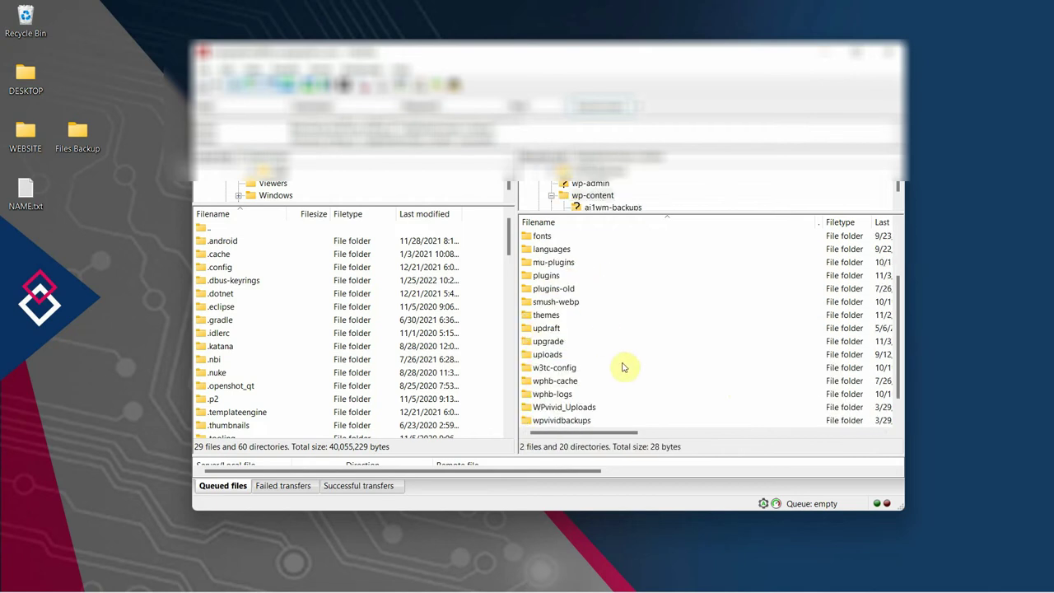
scroll(624, 368, "down", 1)
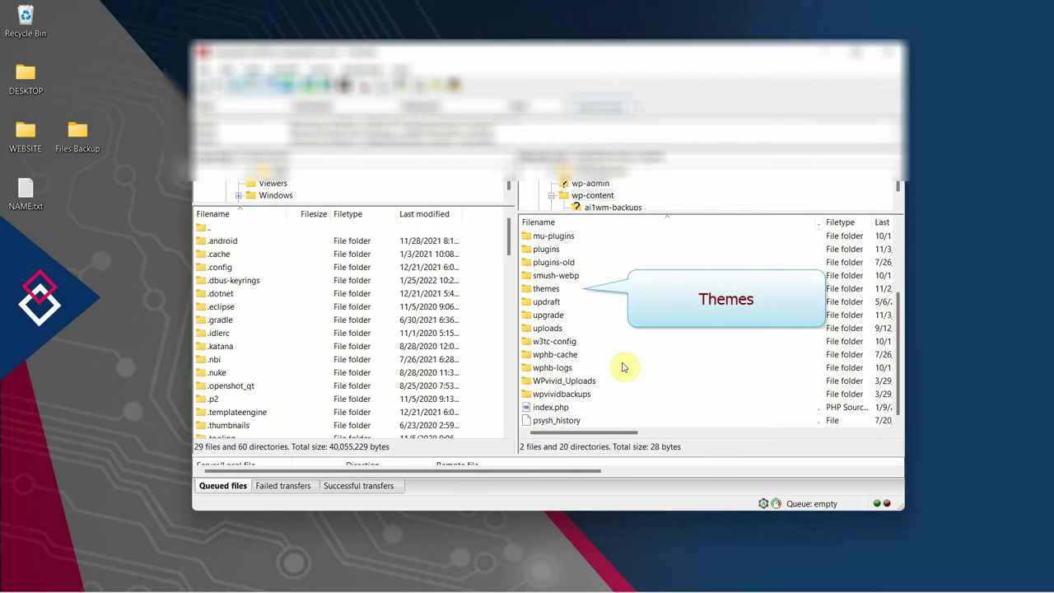
left_click(574, 289)
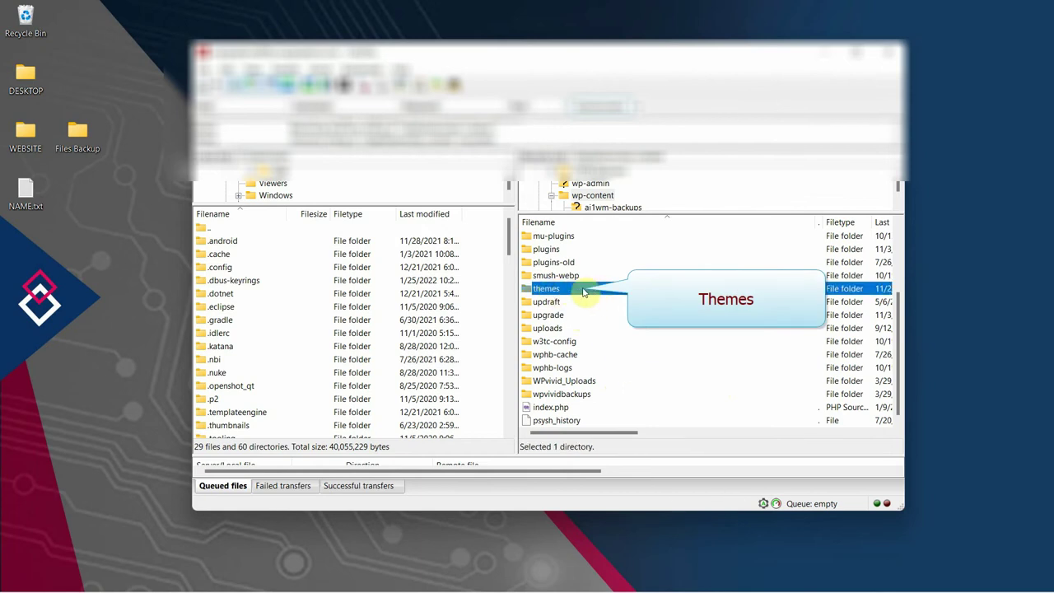
double_click(573, 289)
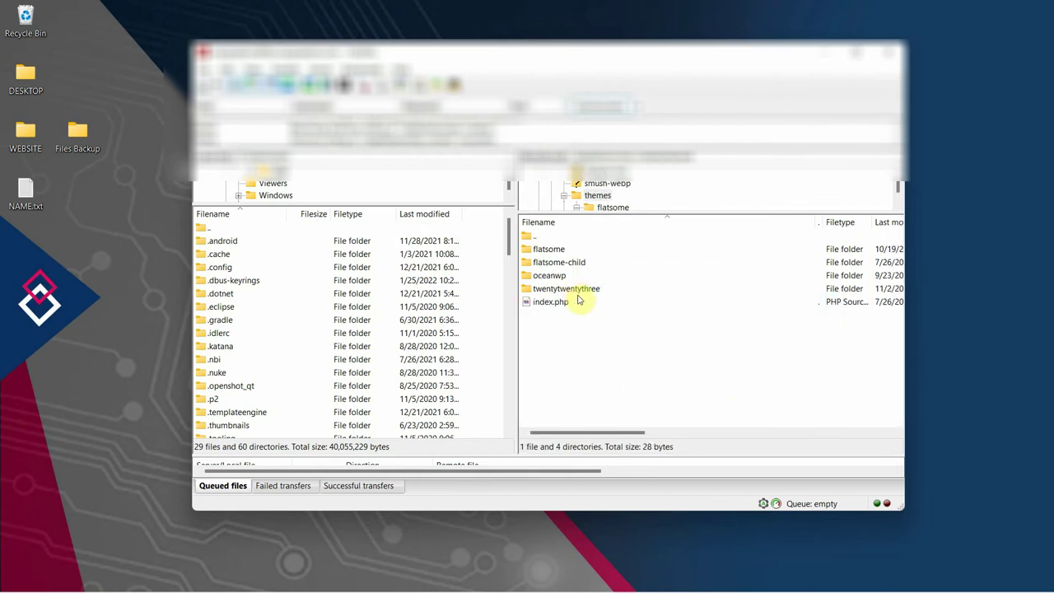
left_click(549, 251)
double_click(550, 251)
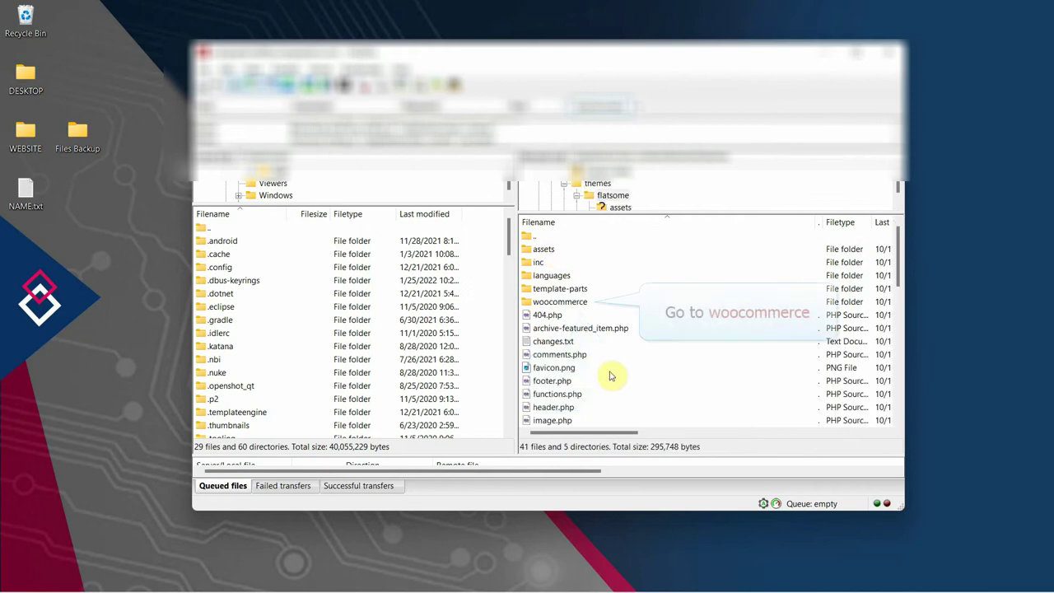
Step: Select the remote woocommerce folder and check in the browser's template overrides which subfolder holds cart-empty.php
left_click(562, 301)
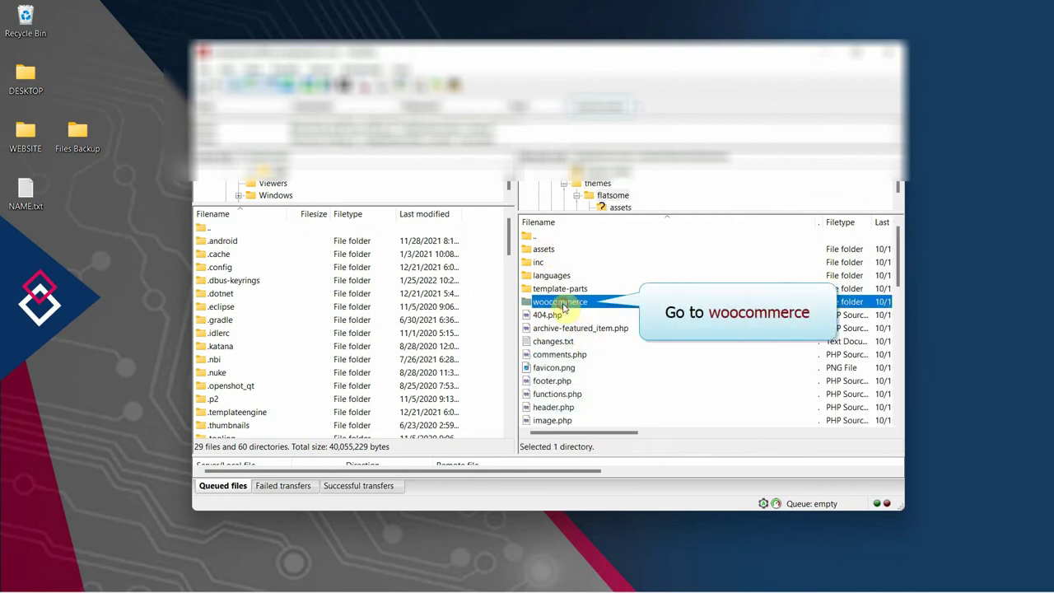
mouse_move(668, 587)
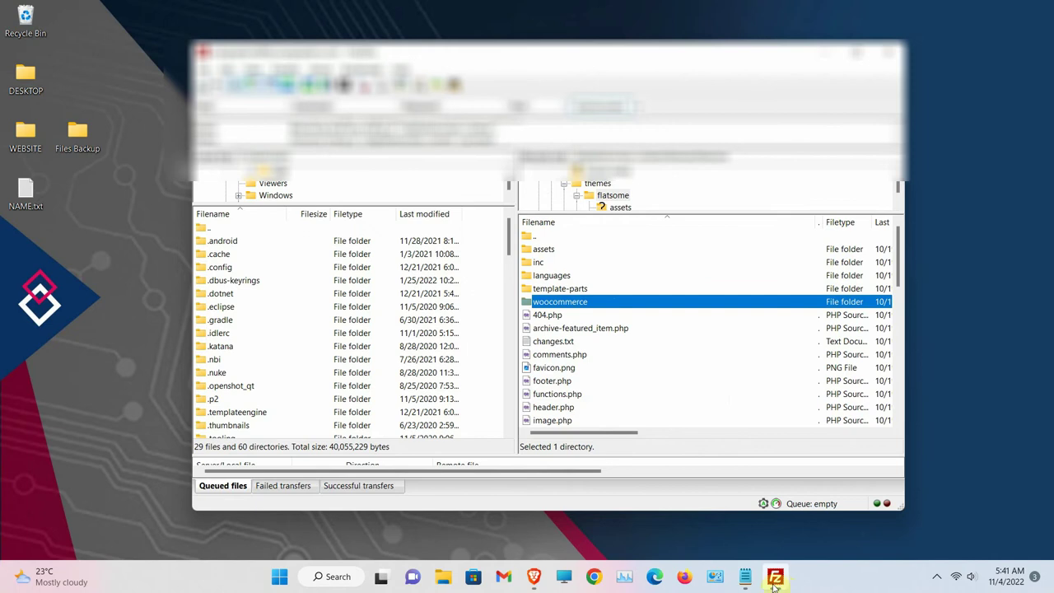
left_click(532, 579)
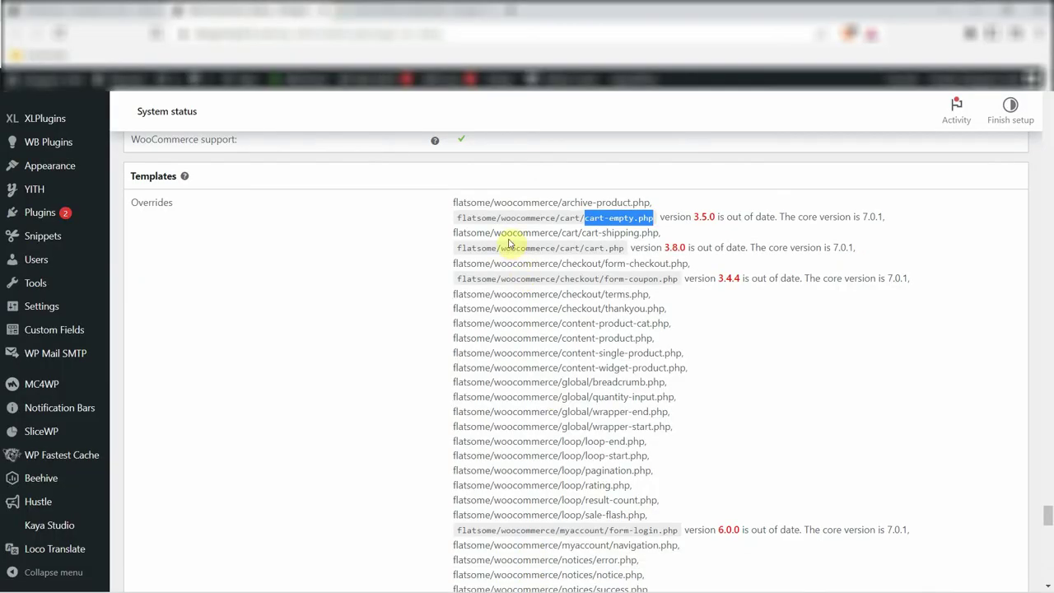
left_click_drag(501, 221, 591, 218)
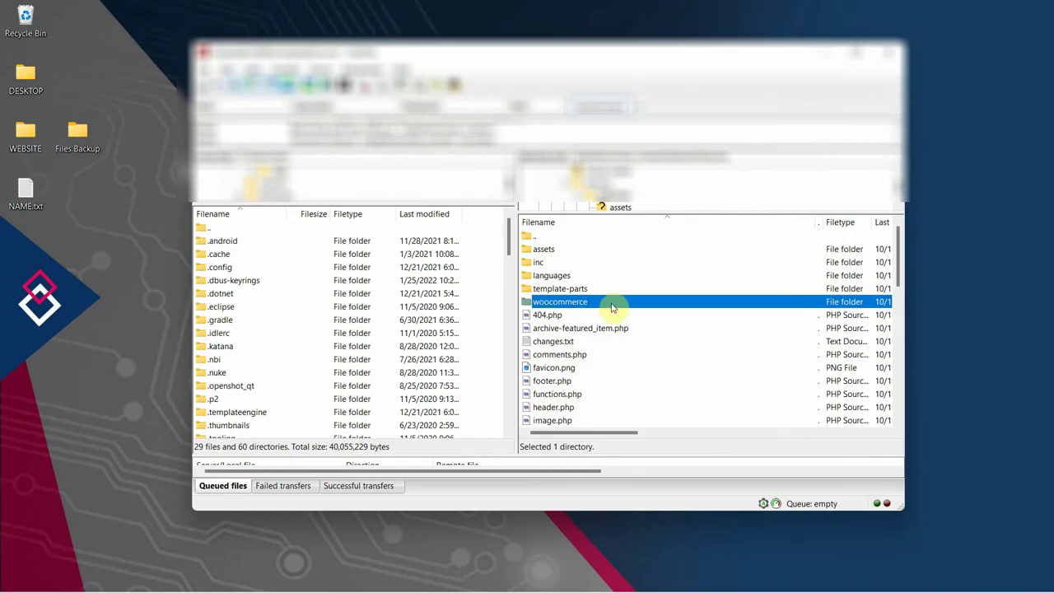
Step: In FileZilla, open the remote woocommerce/cart folder and copy cart-empty.php into the desktop's Files Backup folder
double_click(611, 305)
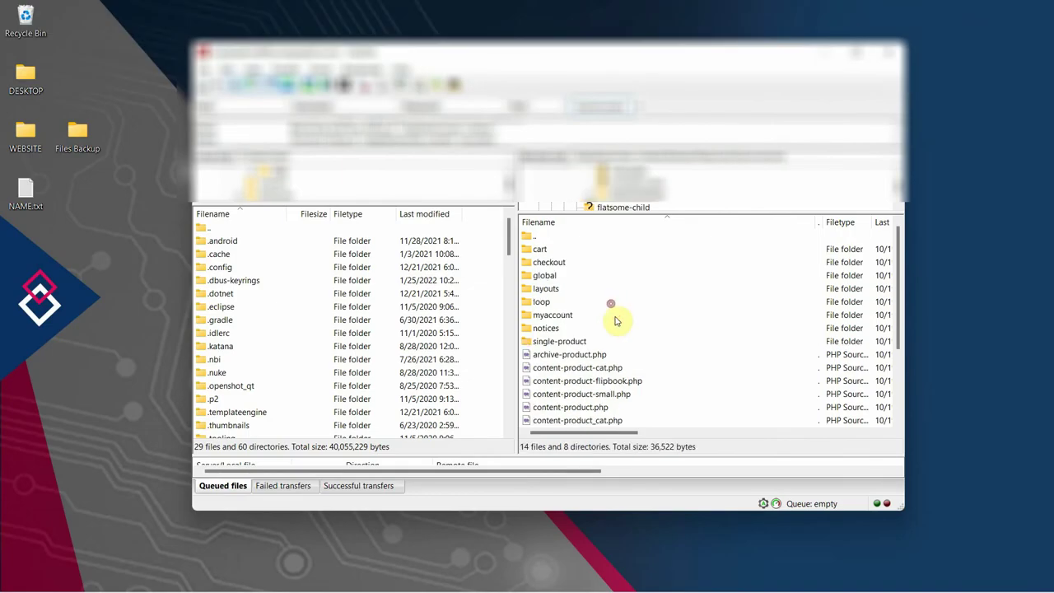
left_click(543, 251)
key("Return")
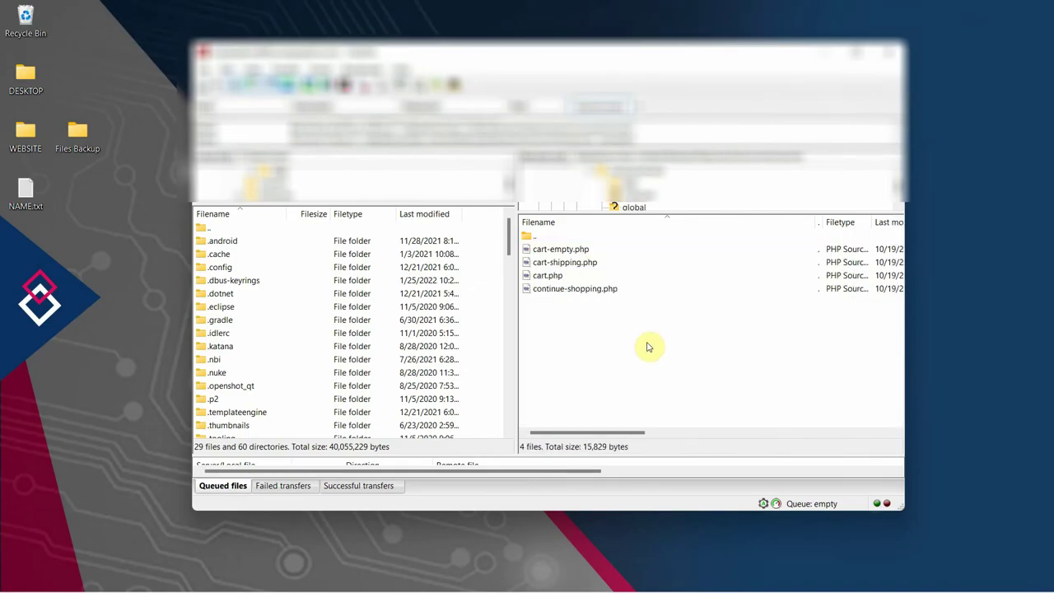
left_click(561, 249)
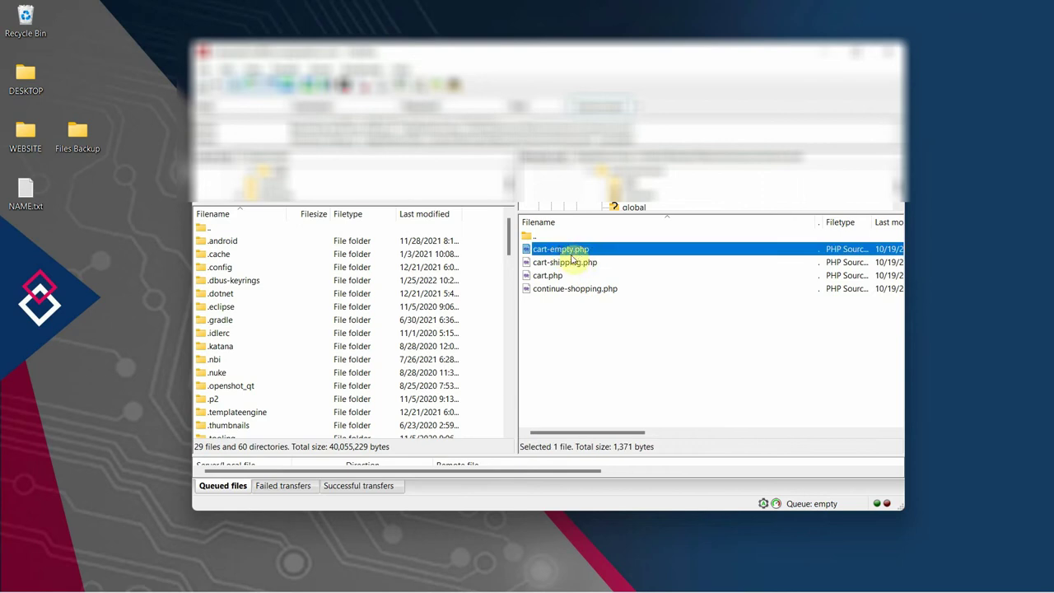
left_click_drag(554, 252, 79, 135)
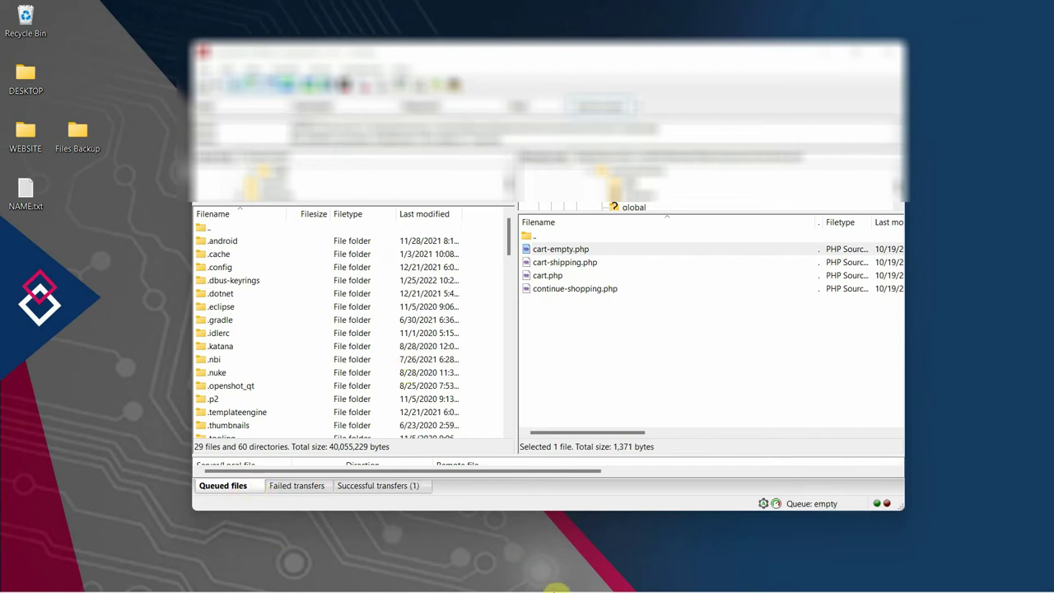
Step: Check the outdated cart.php path in the browser and copy that file from FileZilla's remote cart folder to Files Backup
mouse_move(568, 589)
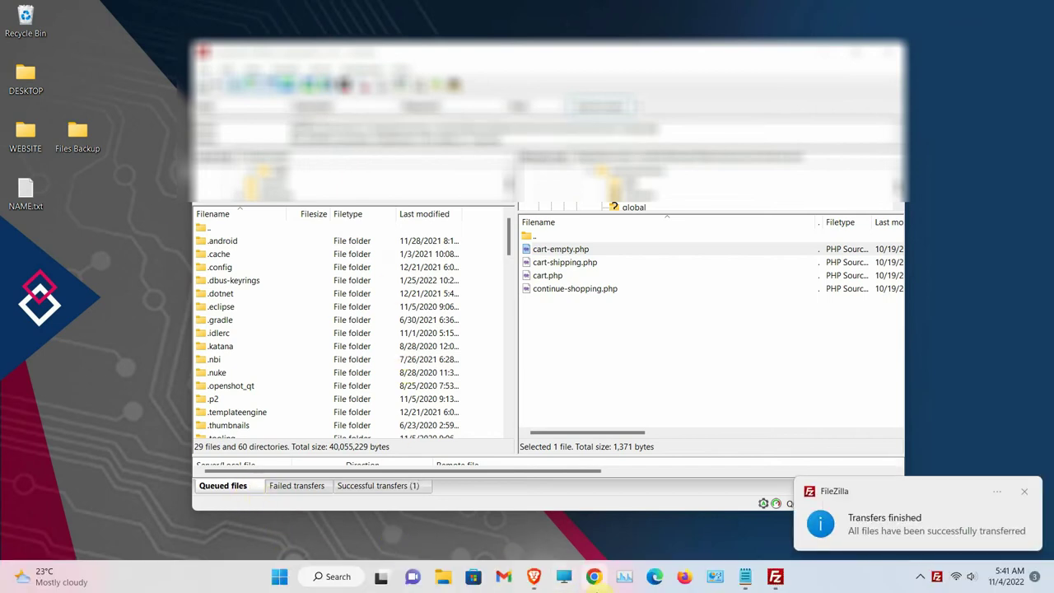
left_click(535, 579)
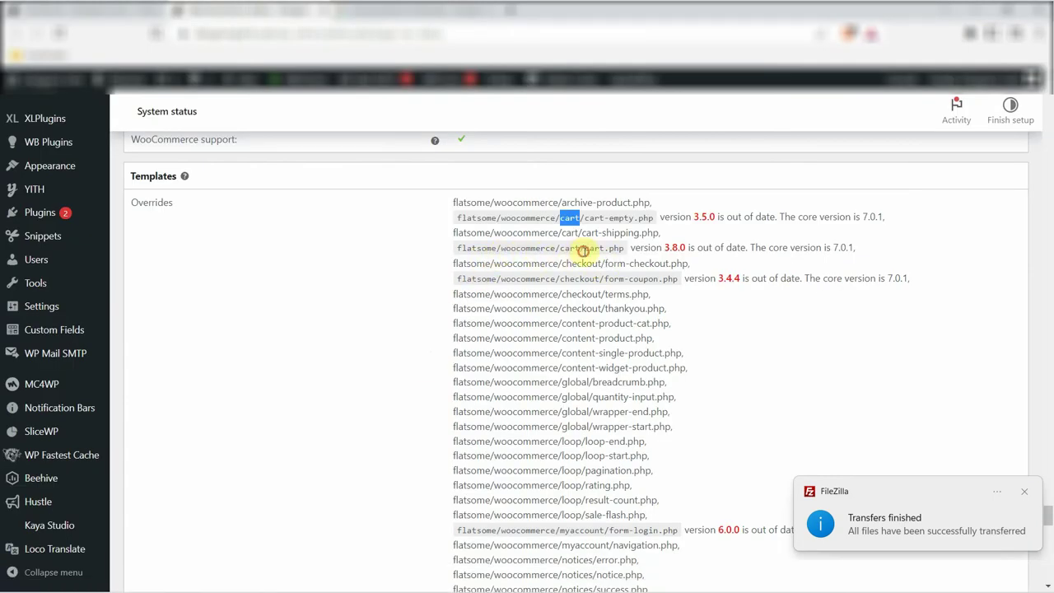
left_click_drag(583, 250, 626, 249)
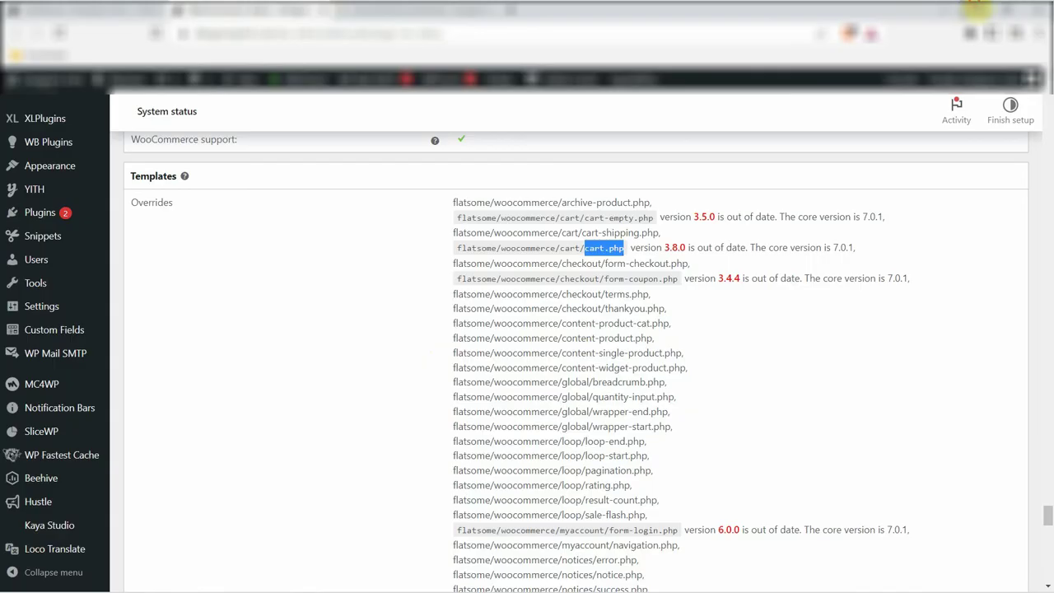
key("alt+Tab")
left_click(548, 276)
left_click_drag(557, 275, 86, 140)
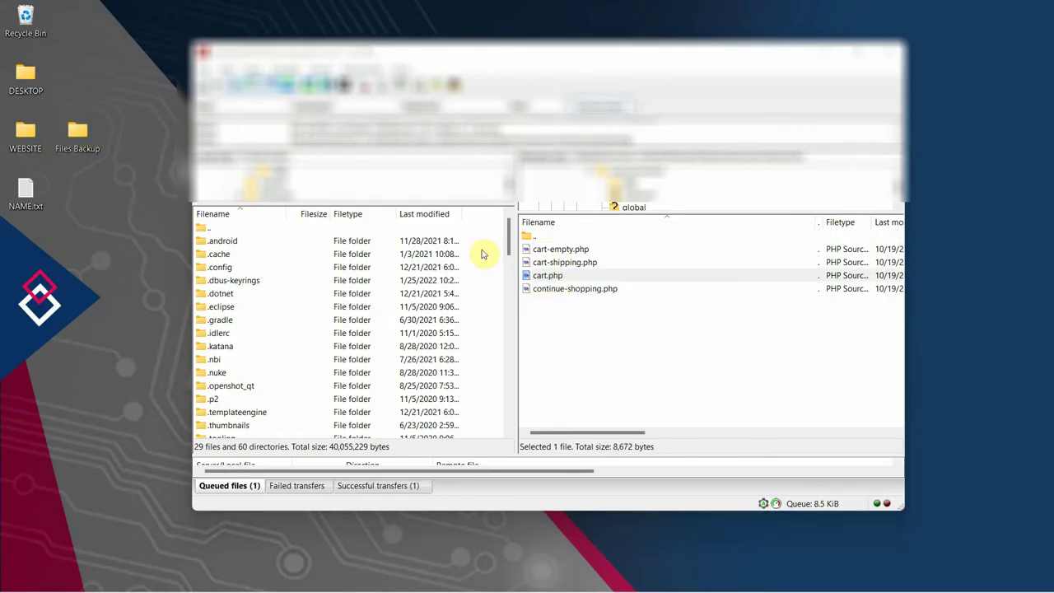
Step: Return to the browser's System status page and check the path of the outdated form-coupon.php override
mouse_move(502, 587)
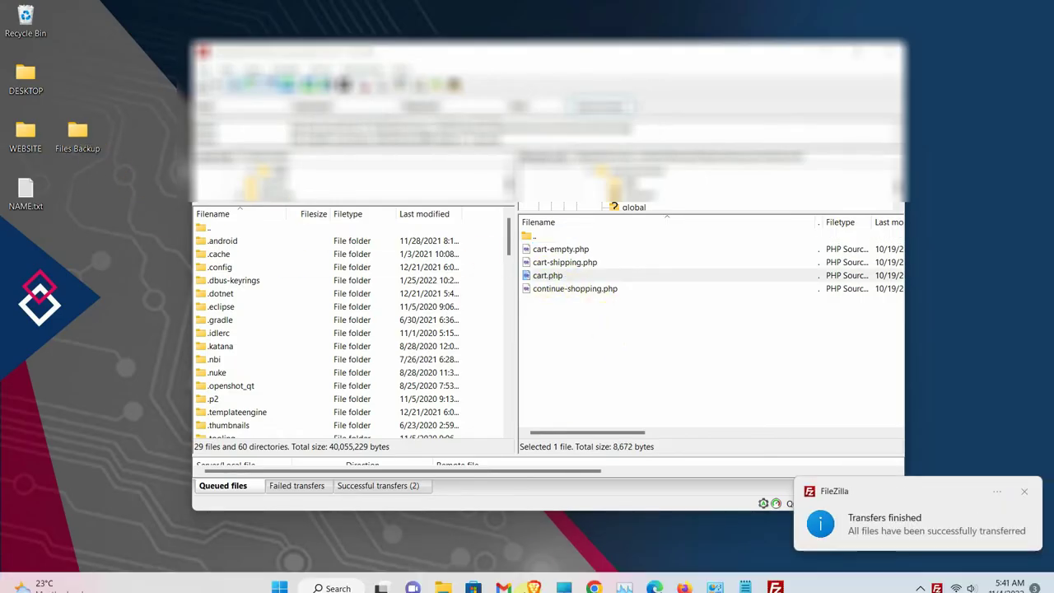
left_click(533, 578)
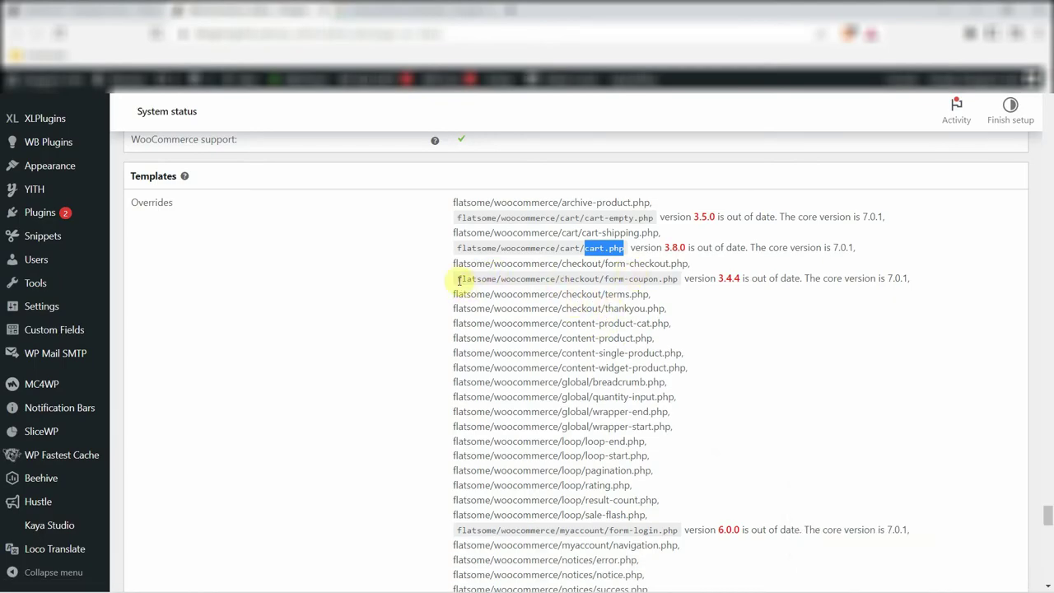
left_click_drag(564, 278, 681, 278)
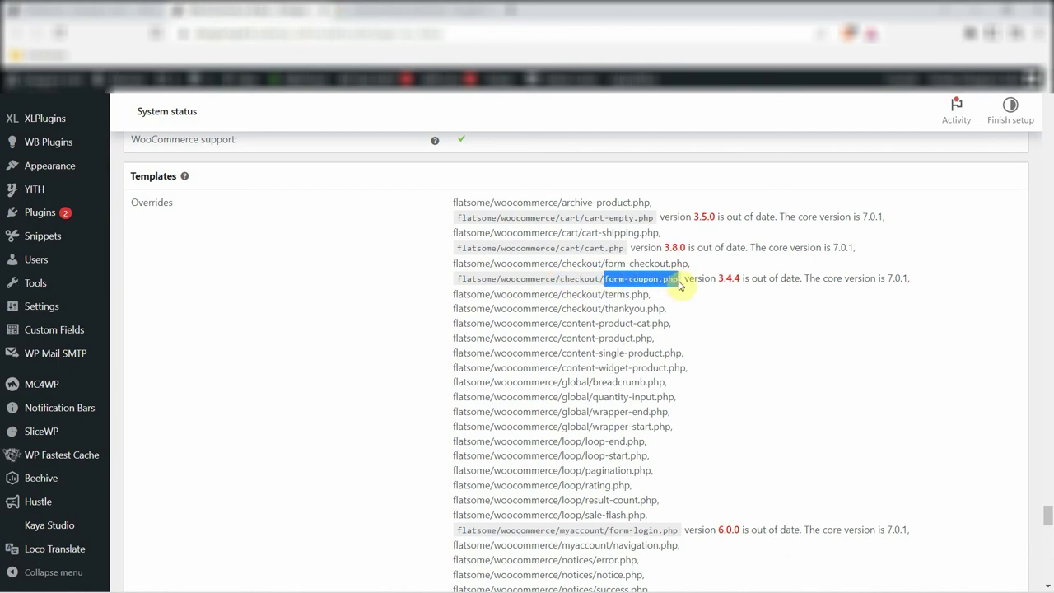
Step: Switch to FileZilla, open the remote woocommerce/checkout folder and copy form-coupon.php into the desktop's Files Backup folder
left_click(980, 16)
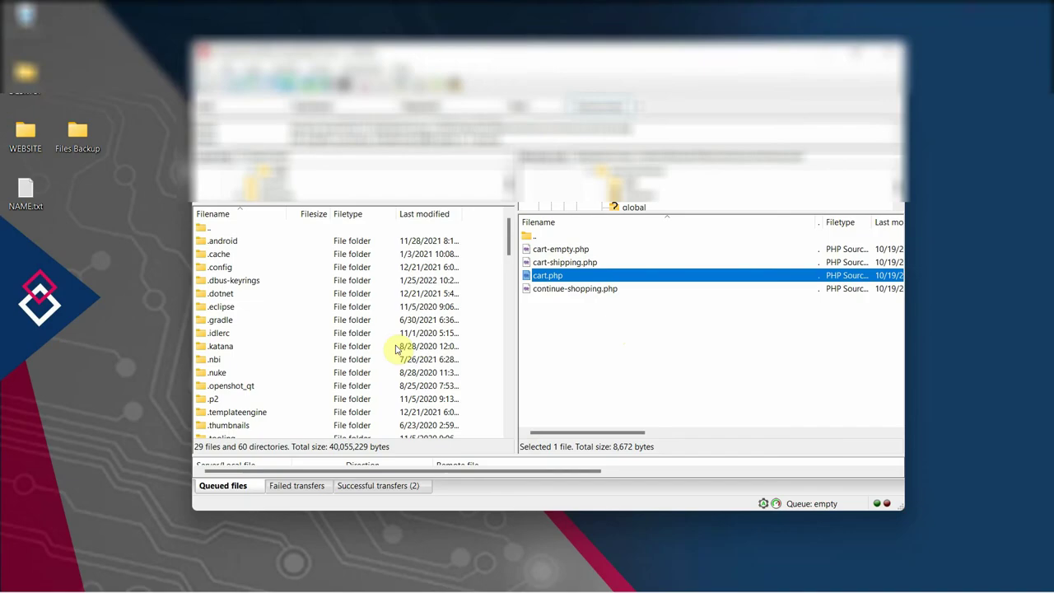
left_click(531, 237)
double_click(531, 238)
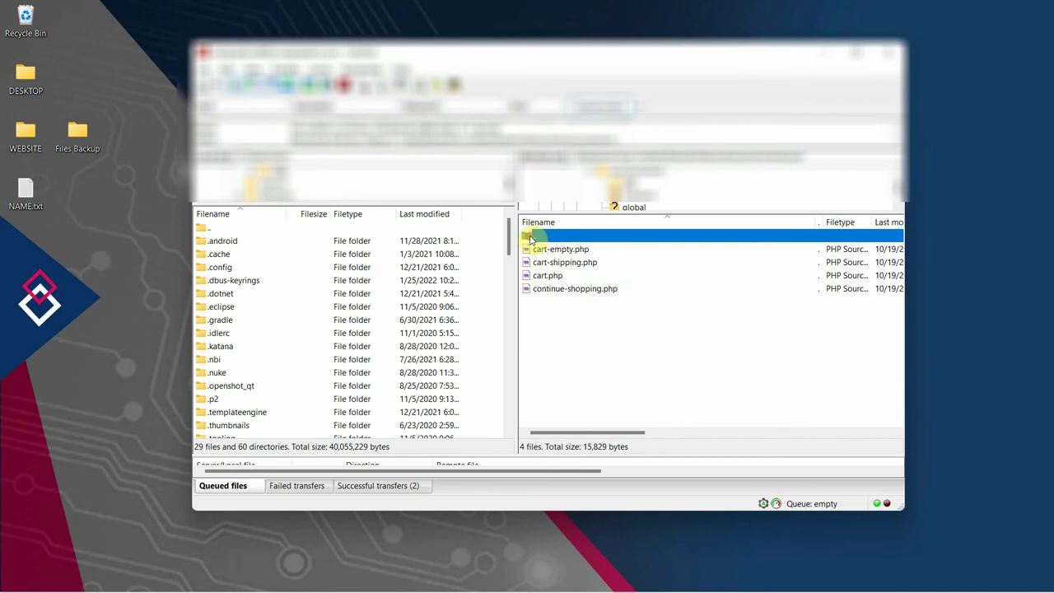
left_click(528, 263)
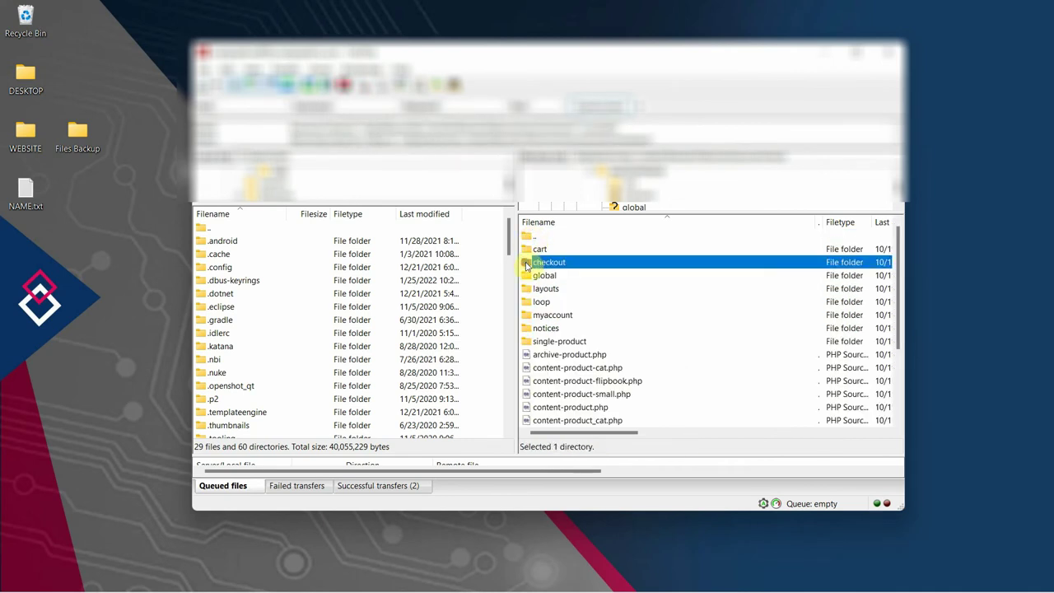
double_click(527, 264)
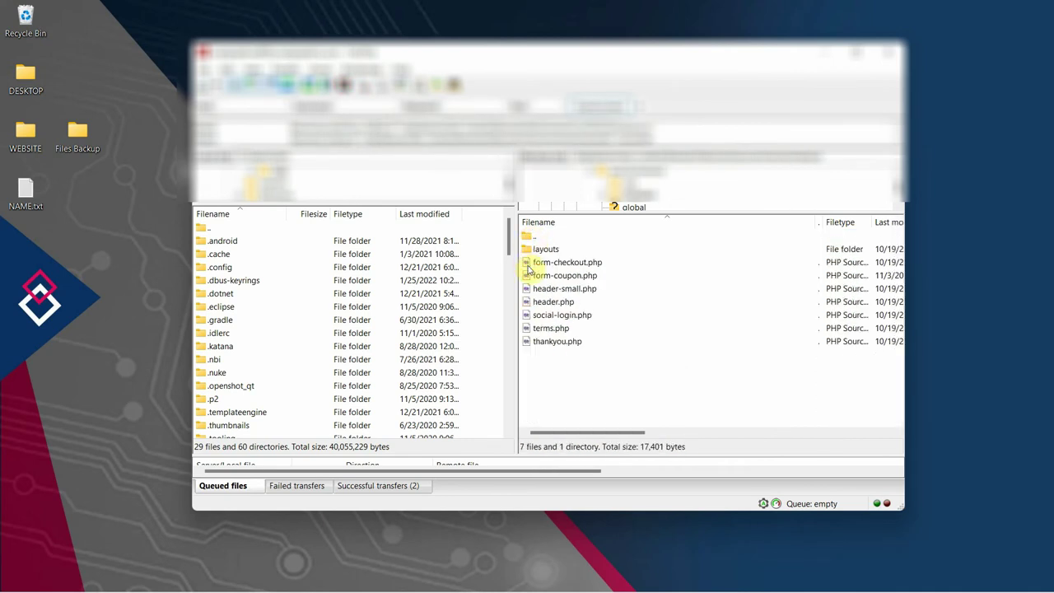
left_click(537, 277)
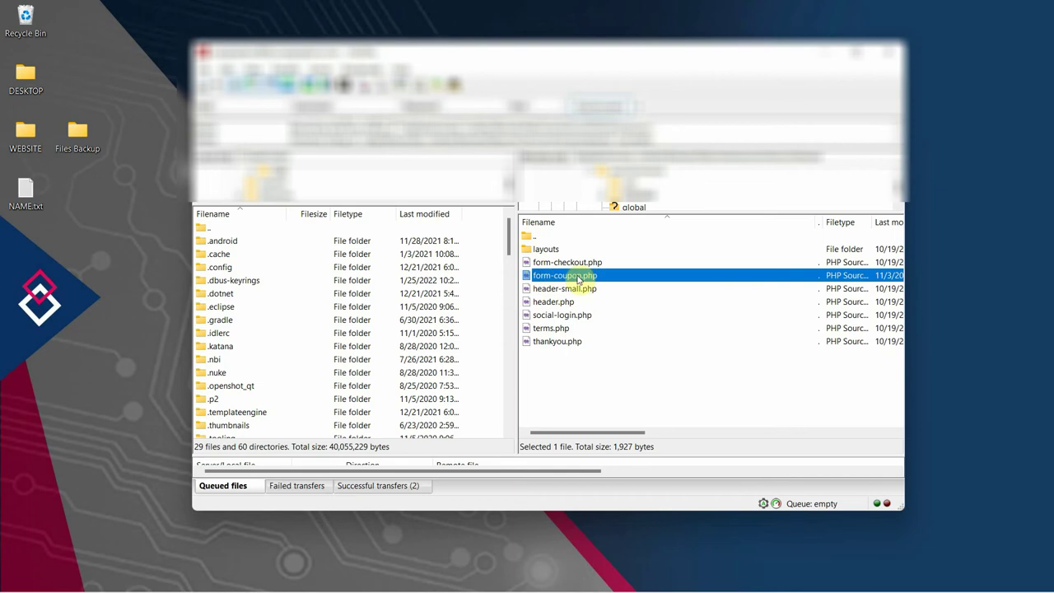
left_click_drag(575, 281, 85, 142)
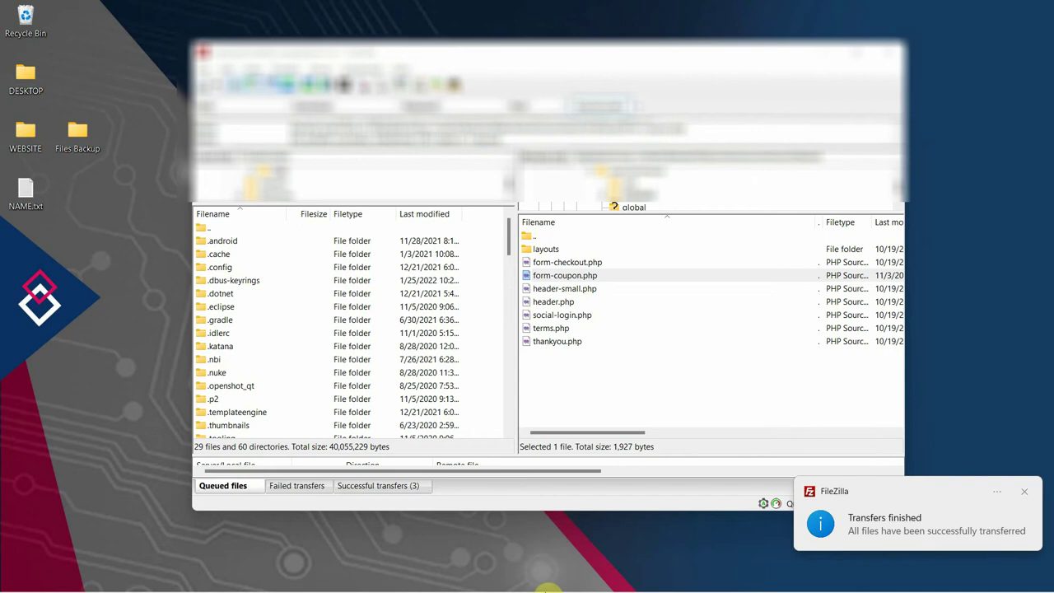
Step: Check the outdated form-login.php path in the browser and copy that file from FileZilla's remote woocommerce/myaccount folder to Files Backup
left_click(533, 578)
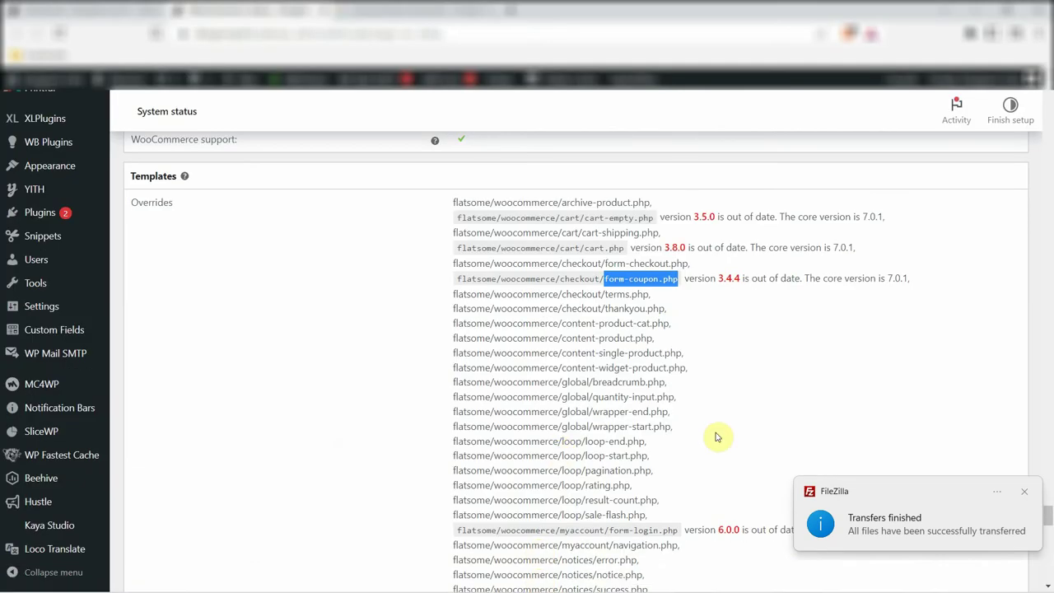
scroll(651, 434, "down", 3)
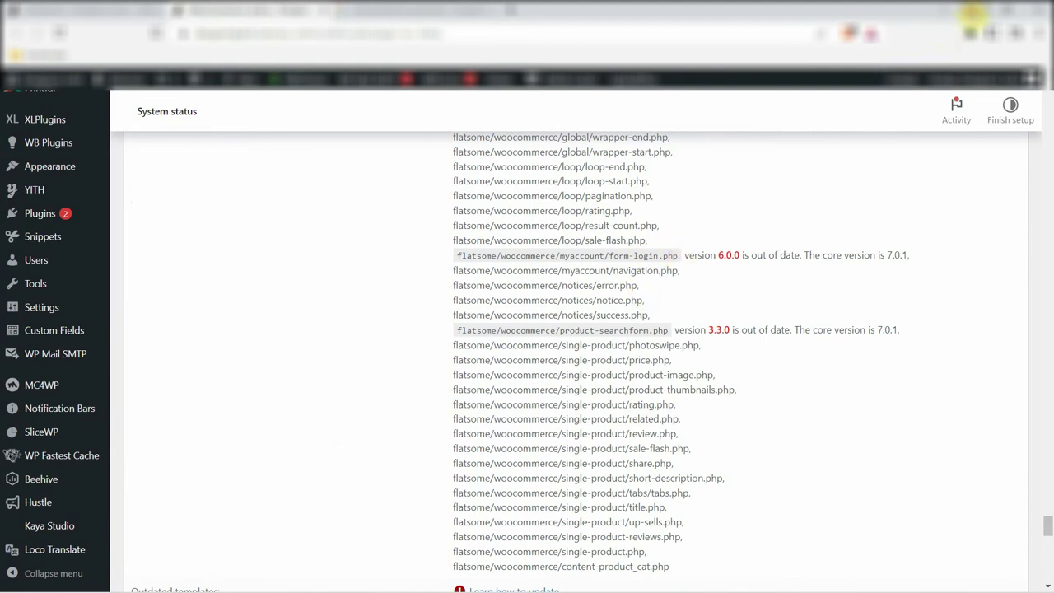
left_click(972, 13)
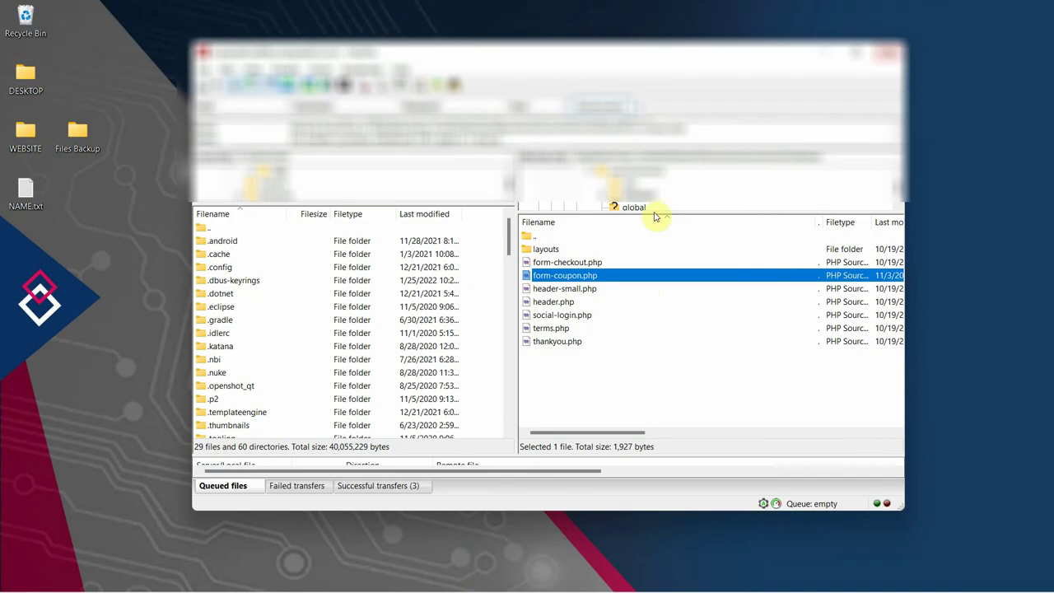
double_click(528, 240)
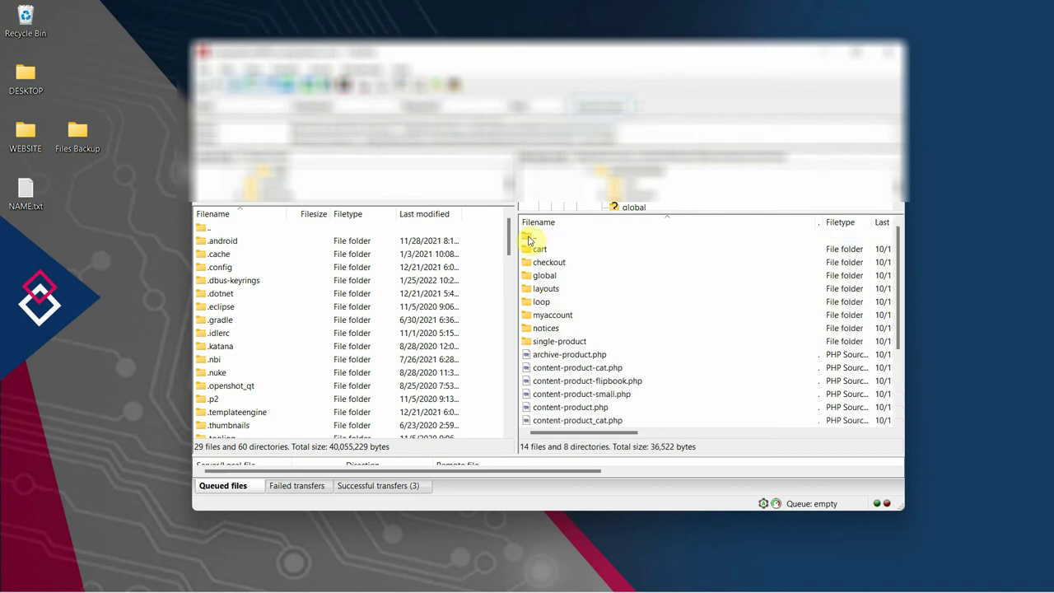
left_click(541, 315)
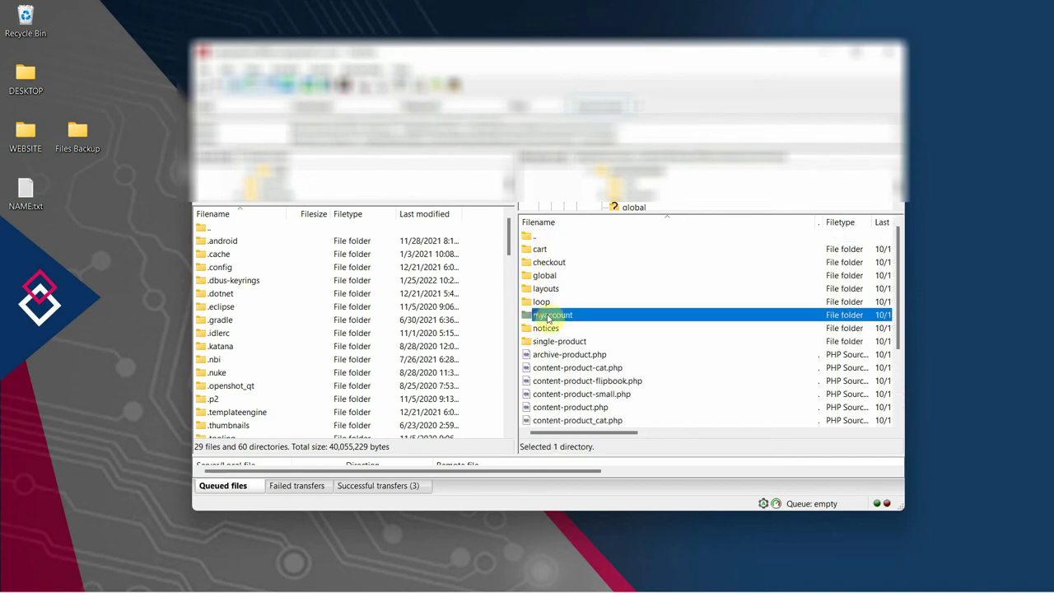
double_click(601, 318)
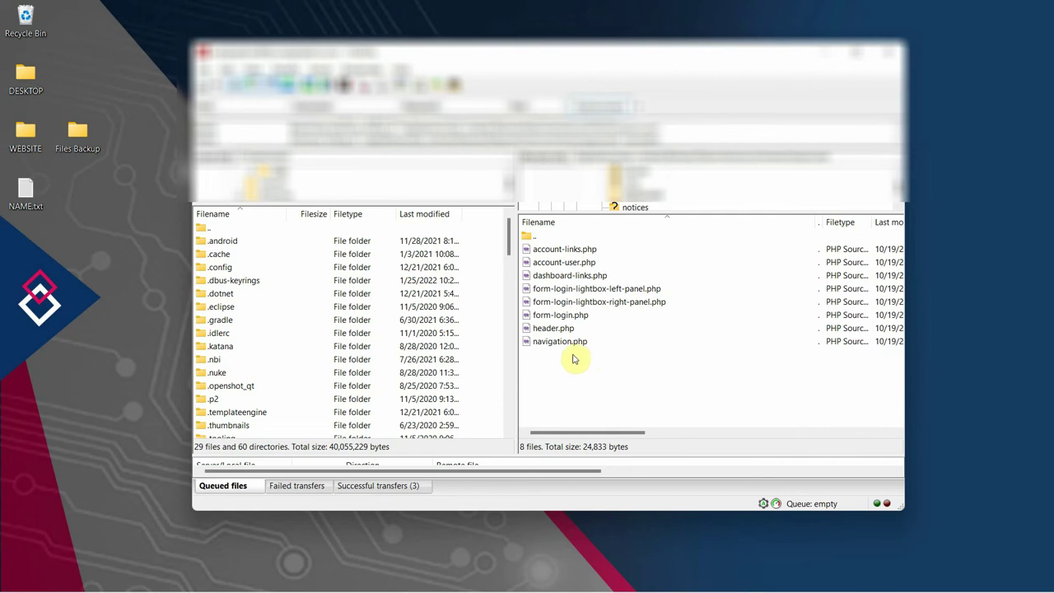
left_click(562, 315)
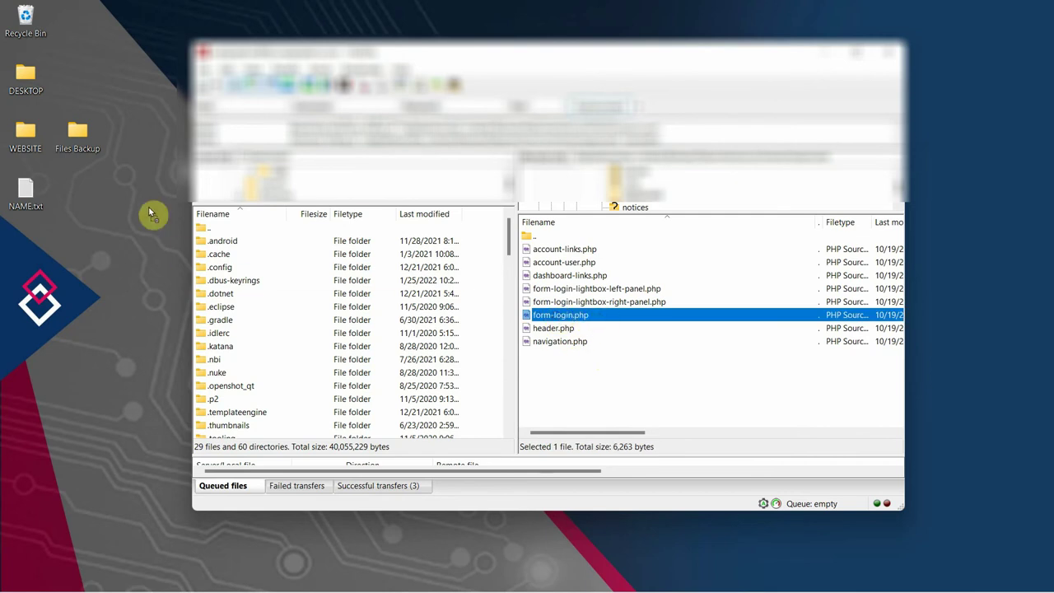
left_click_drag(151, 213, 88, 149)
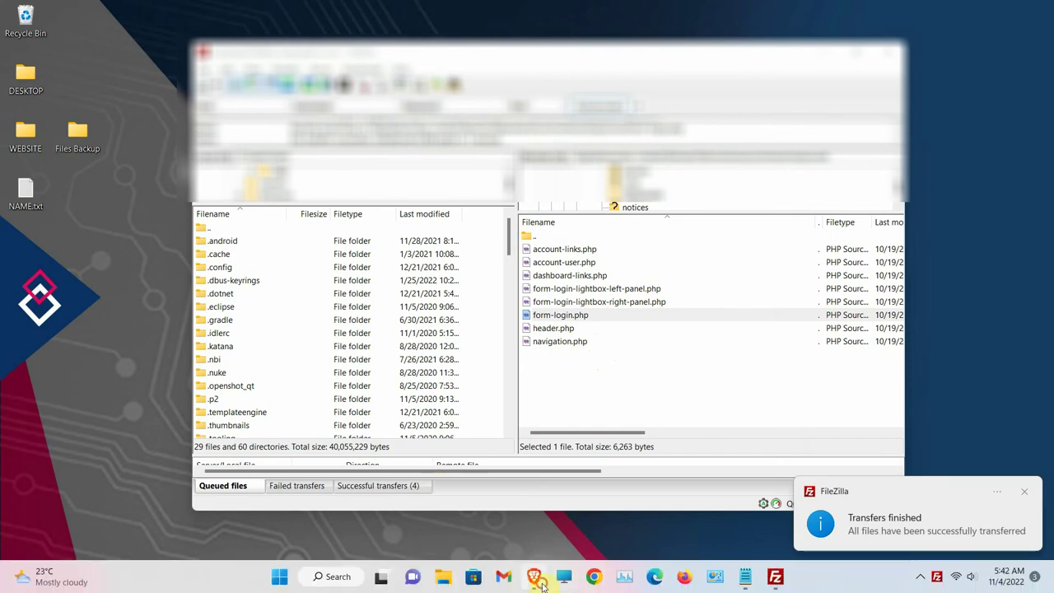
Step: Return to the browser's System status page and check the path of the outdated product-searchform.php override
left_click(541, 583)
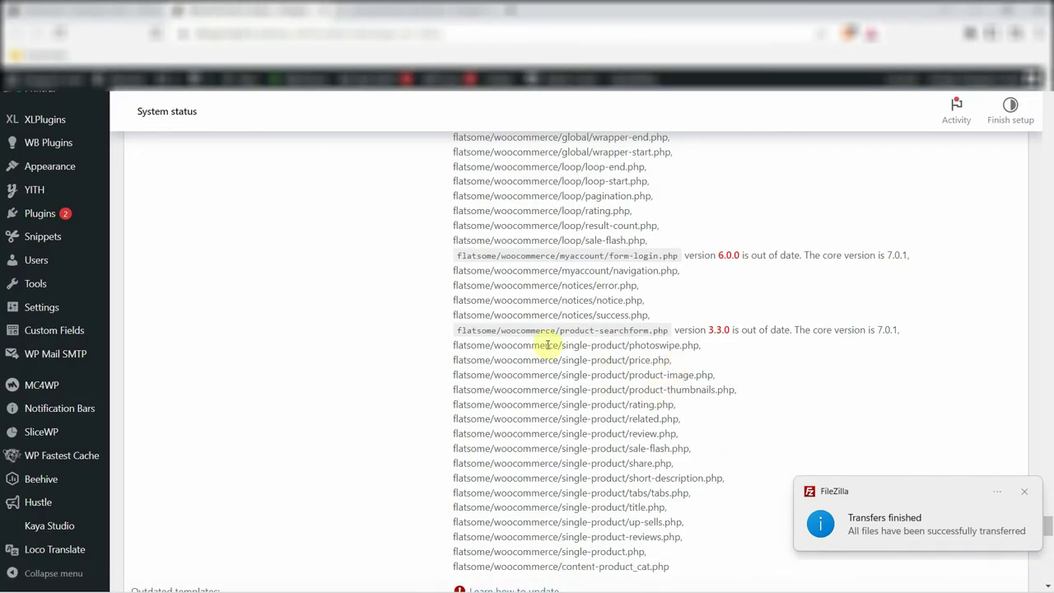
left_click_drag(561, 332, 649, 332)
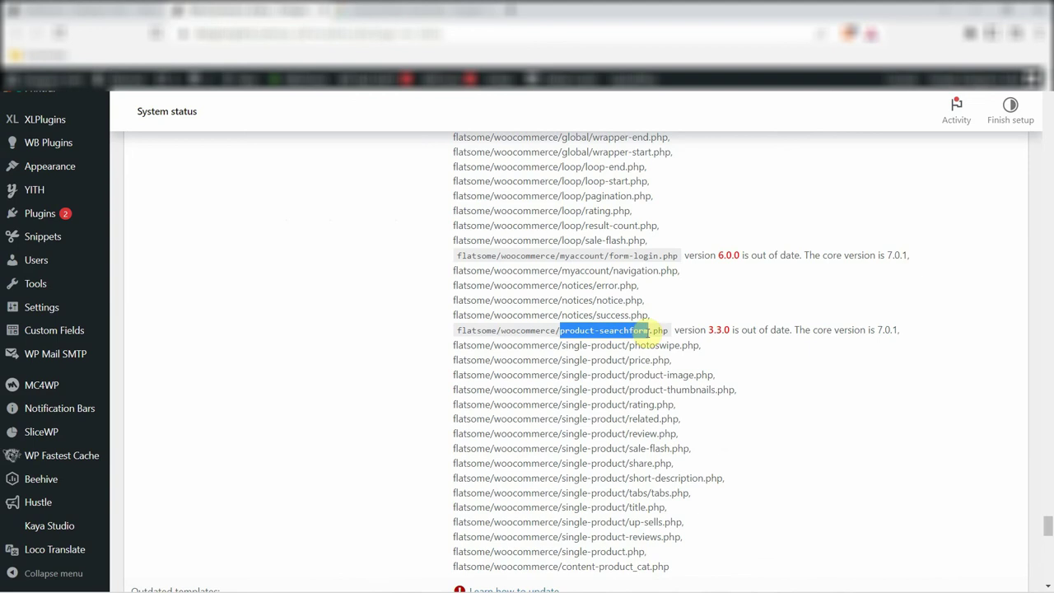
left_click_drag(500, 332, 655, 333)
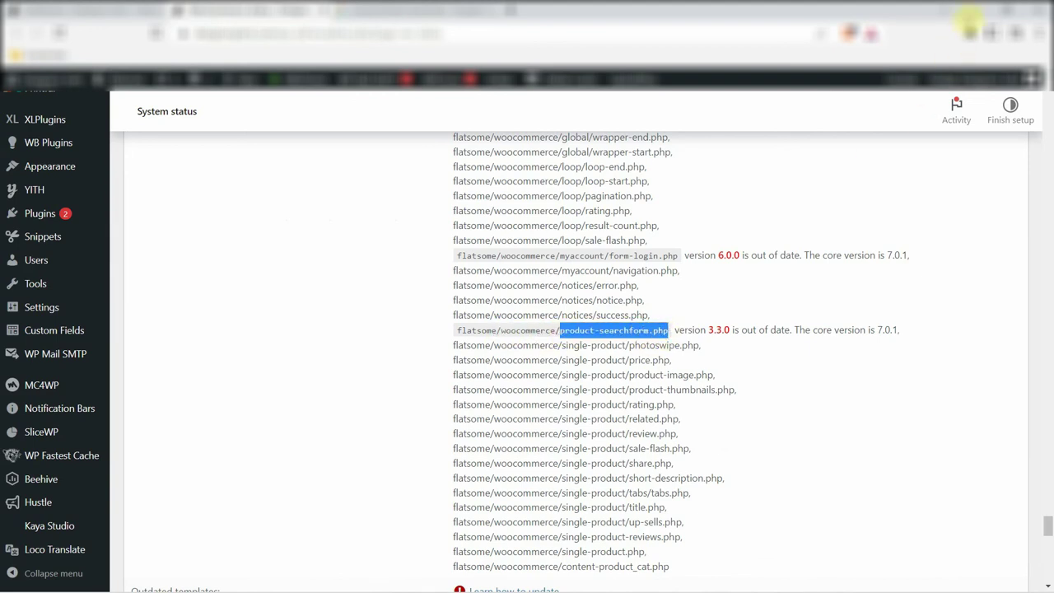
Step: In FileZilla, copy product-searchform.php from the remote woocommerce folder to Files Backup and minimize the FileZilla window
left_click(972, 10)
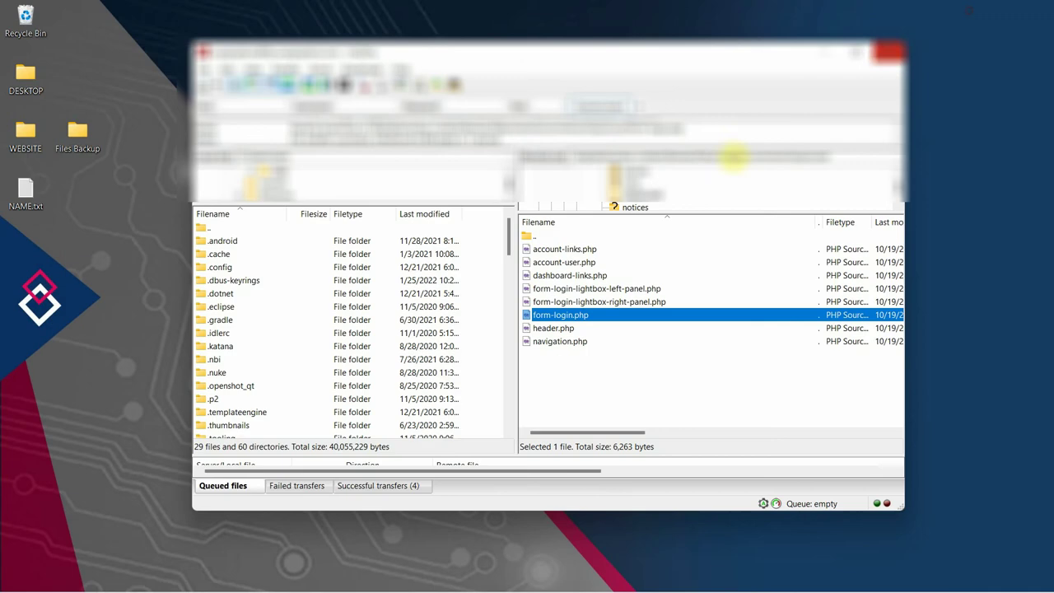
left_click(528, 238)
double_click(528, 238)
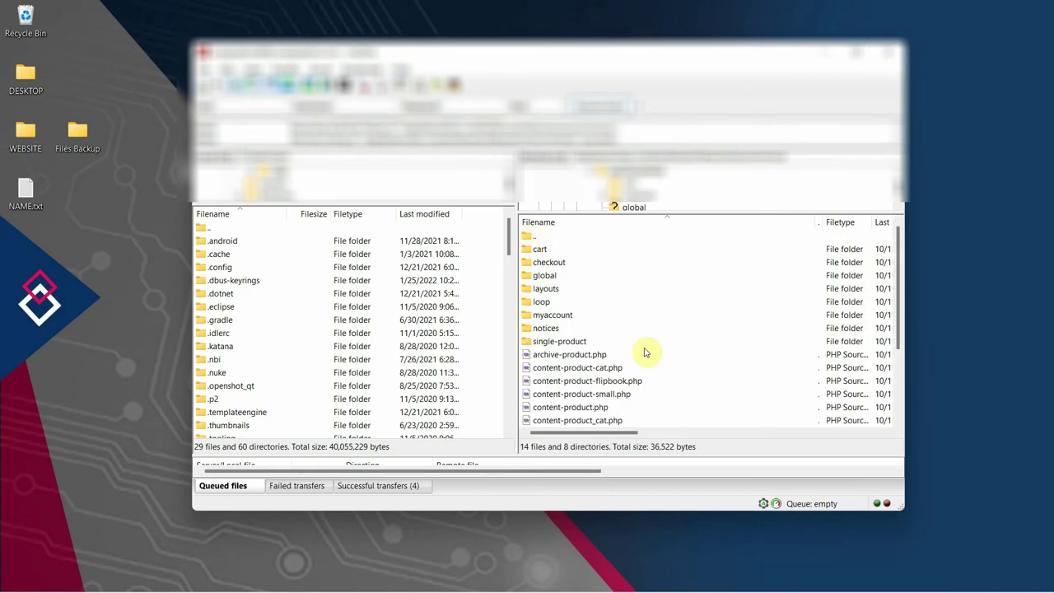
double_click(524, 238)
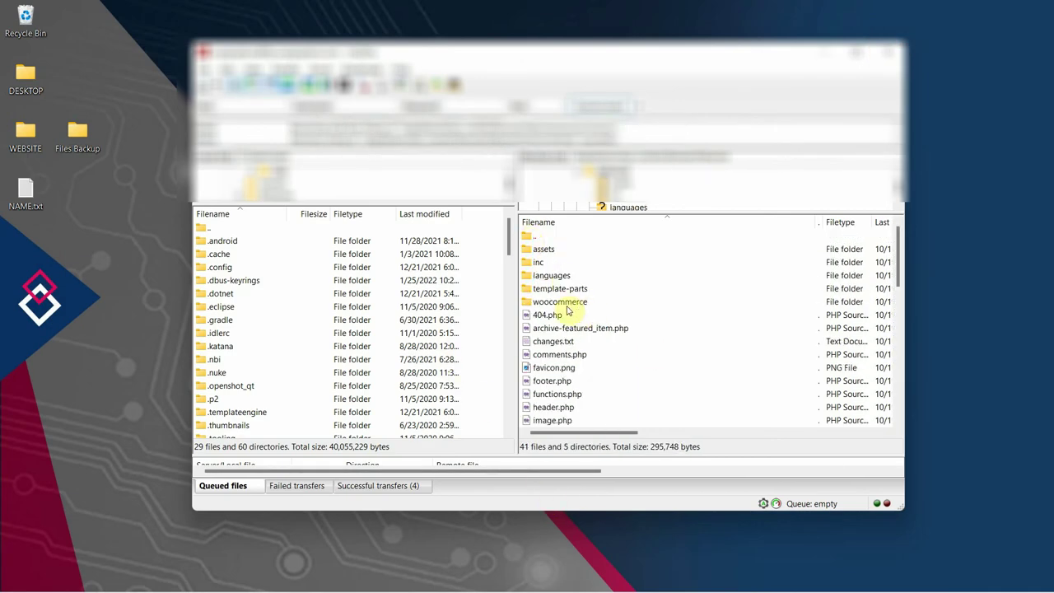
double_click(566, 306)
scroll(645, 363, "down", 2)
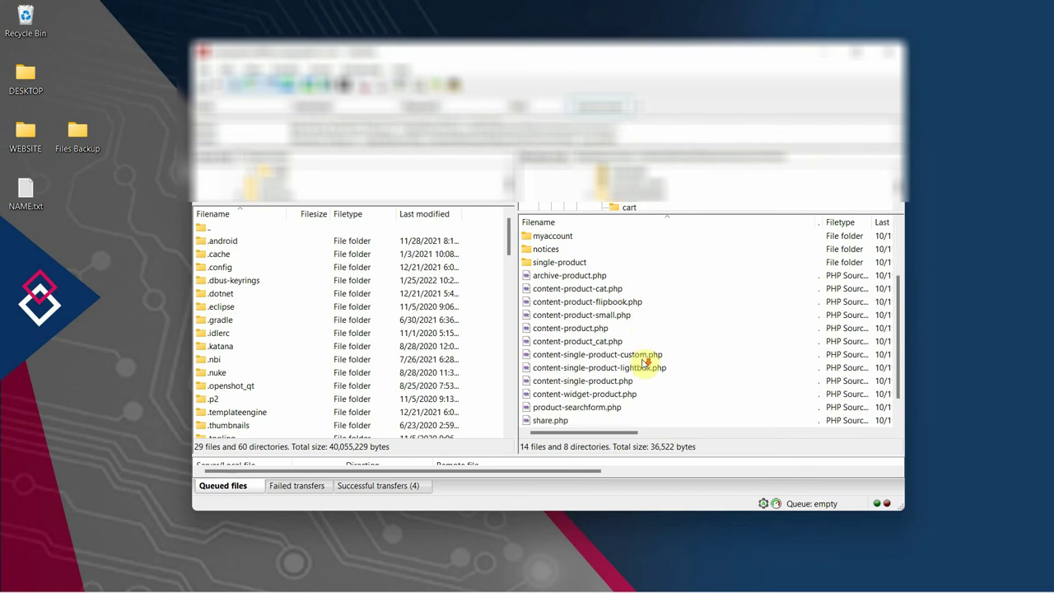
left_click_drag(597, 407, 79, 145)
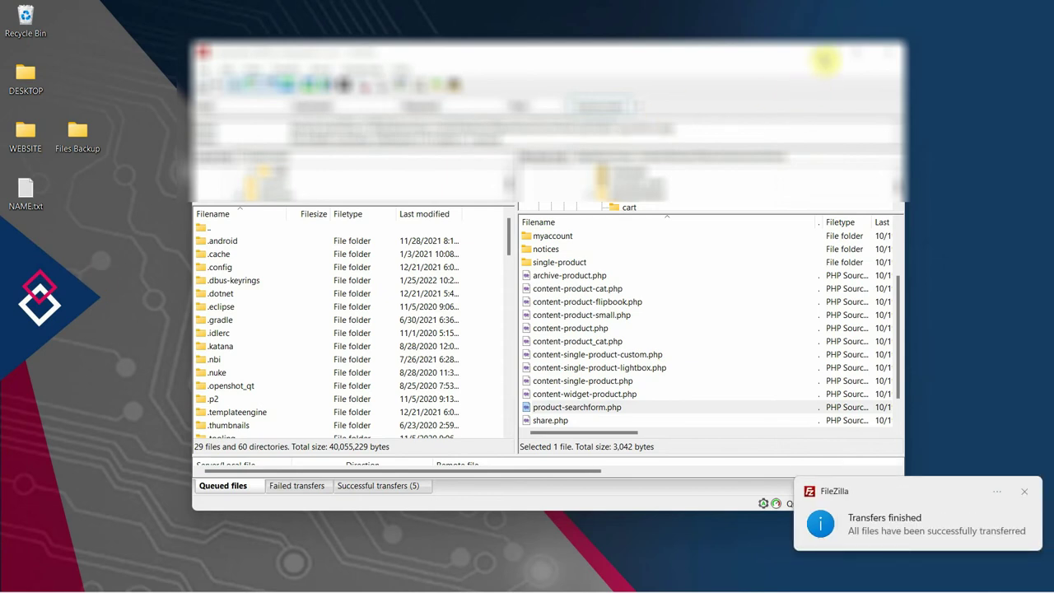
left_click(825, 59)
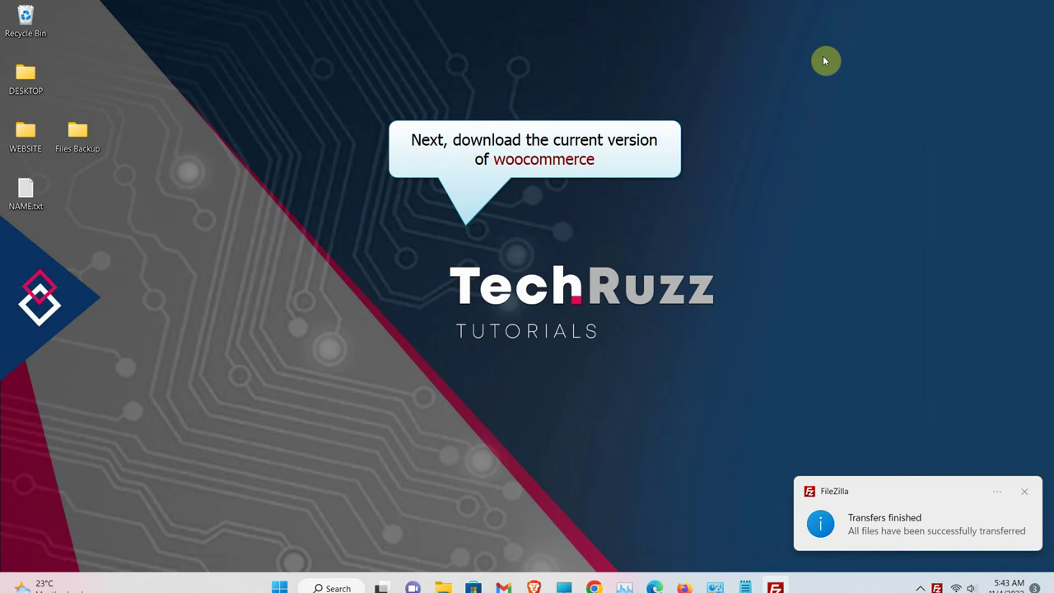
Step: In the browser's System status page, examine the template overrides for the core version stated beside each outdated file
left_click(534, 577)
scroll(730, 402, "down", 3)
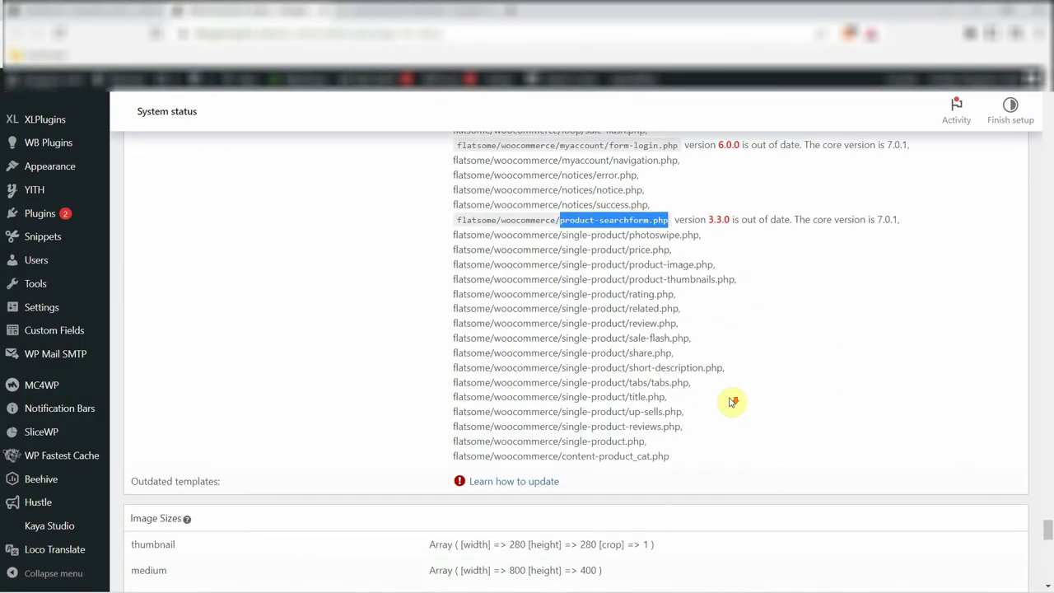
scroll(730, 402, "up", 2)
scroll(731, 402, "up", 4)
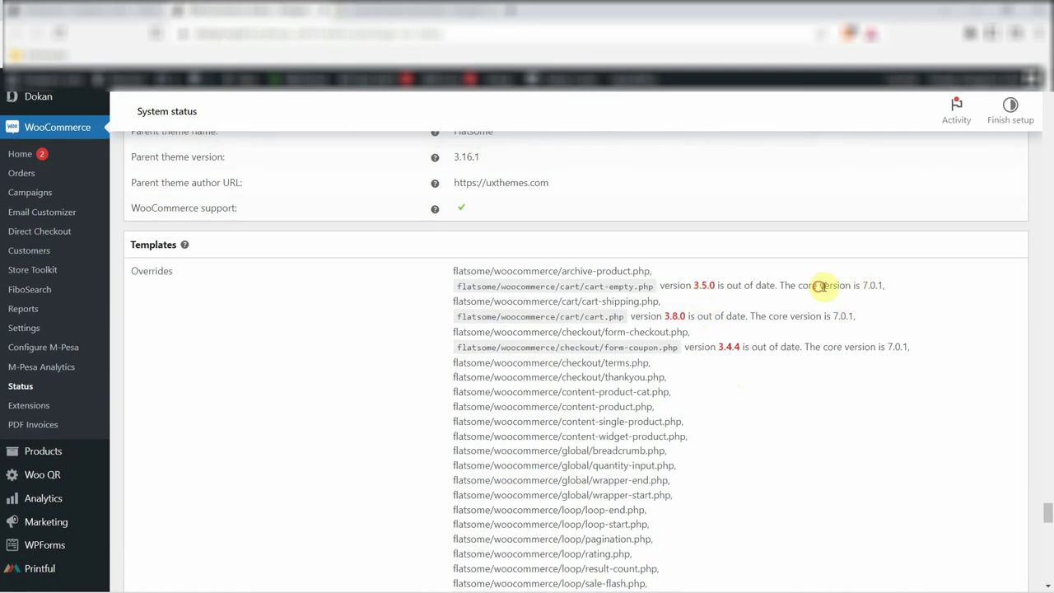
left_click_drag(820, 285, 869, 287)
left_click(882, 285)
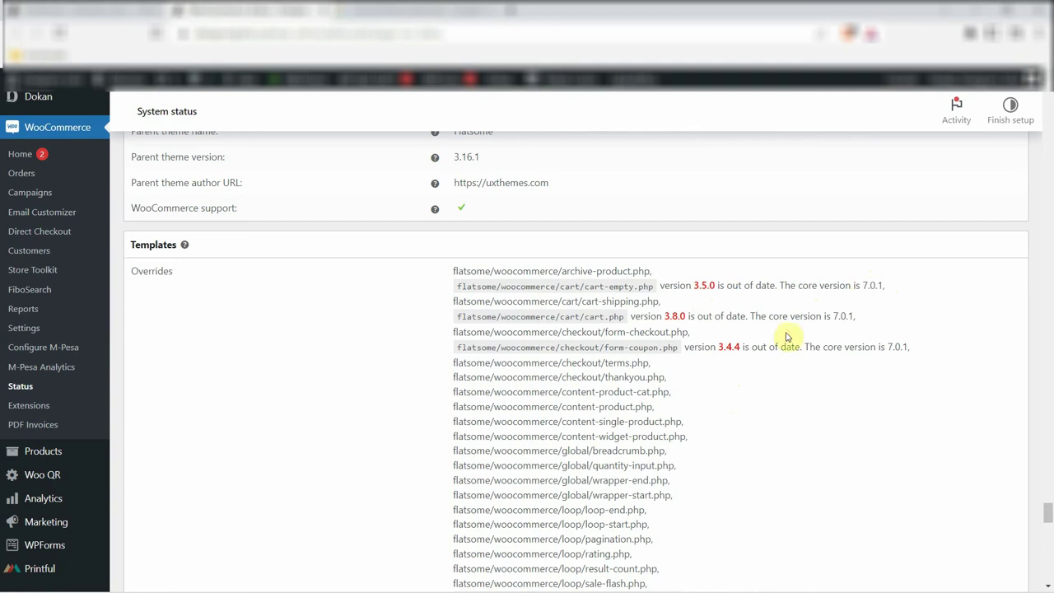
double_click(896, 346)
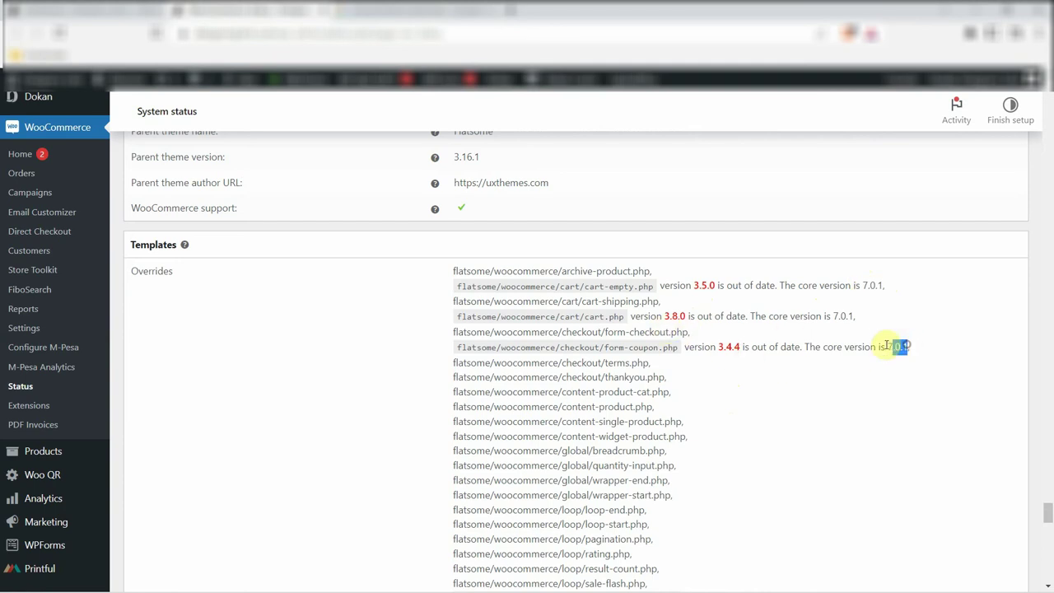
double_click(848, 316)
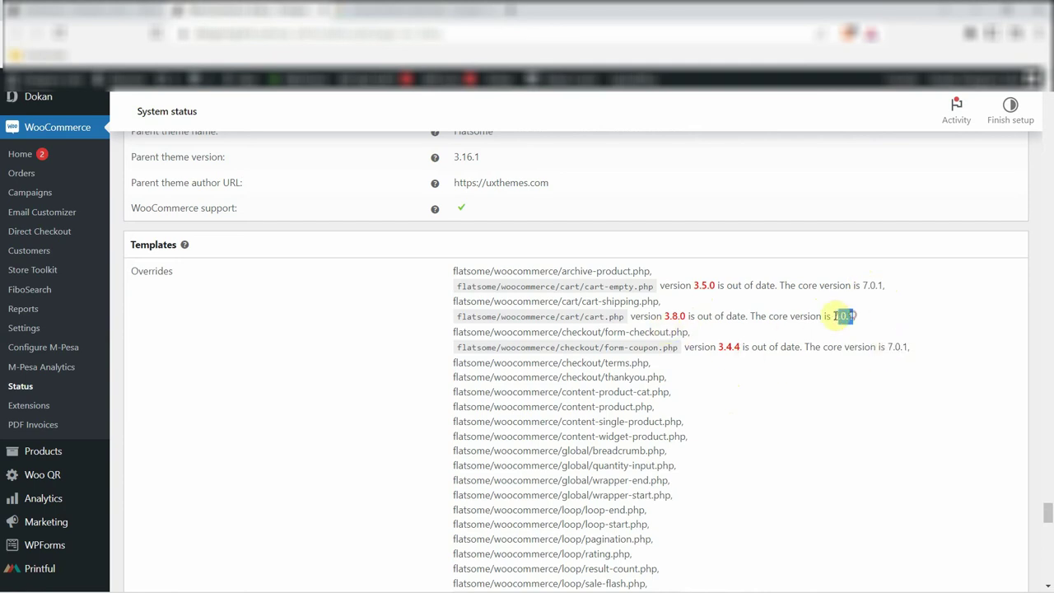
scroll(812, 412, "down", 3)
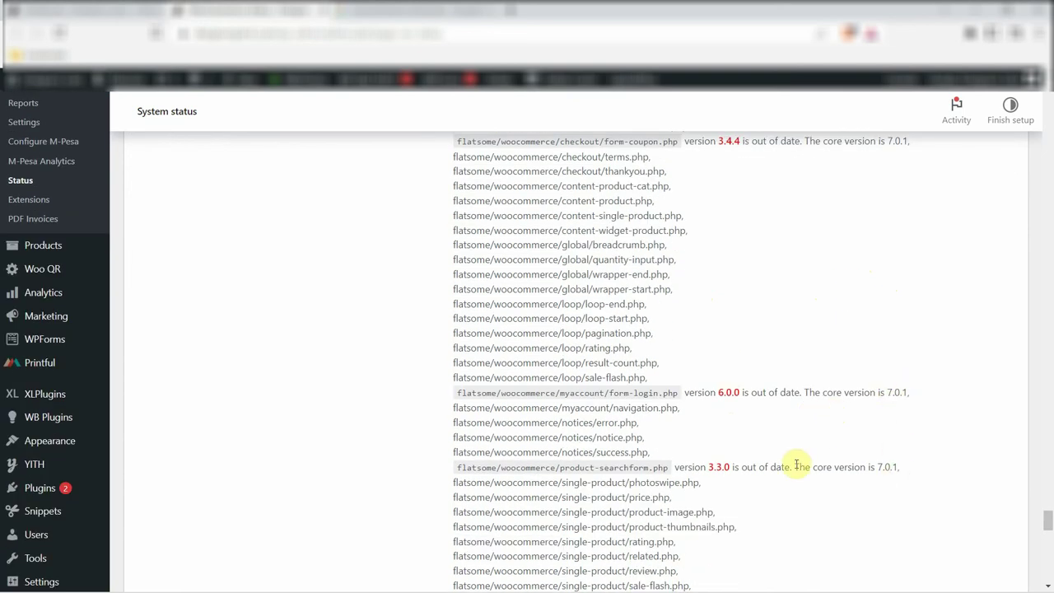
scroll(799, 466, "up", 1)
scroll(769, 400, "up", 1)
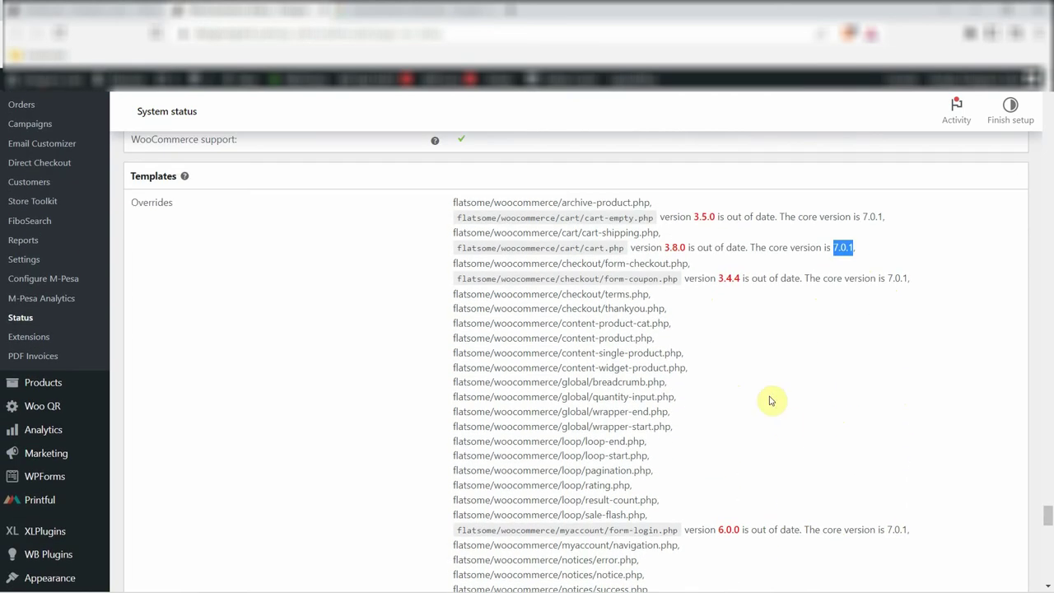
scroll(396, 217, "down", 3)
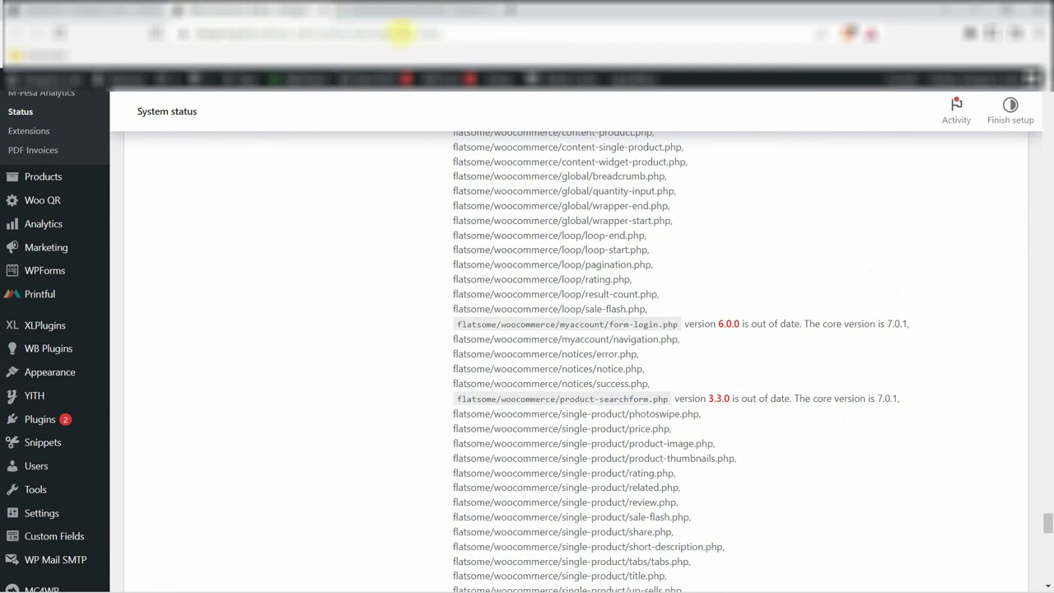
Step: Open the wordpress.org WooCommerce plugin page from the "woocommerce download" Google results and check the plugin's version
left_click(392, 13)
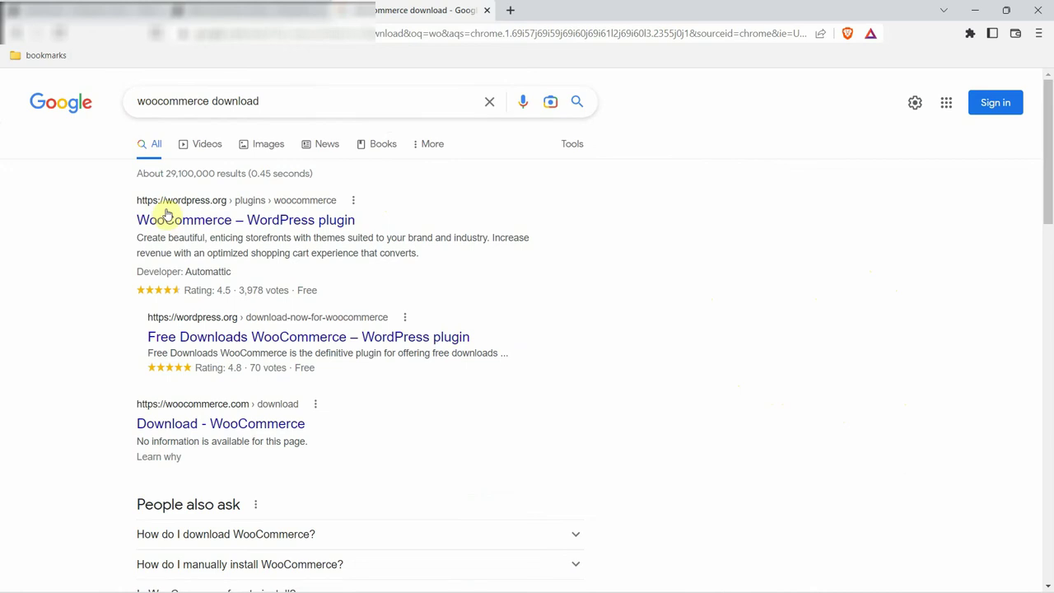
left_click(273, 230)
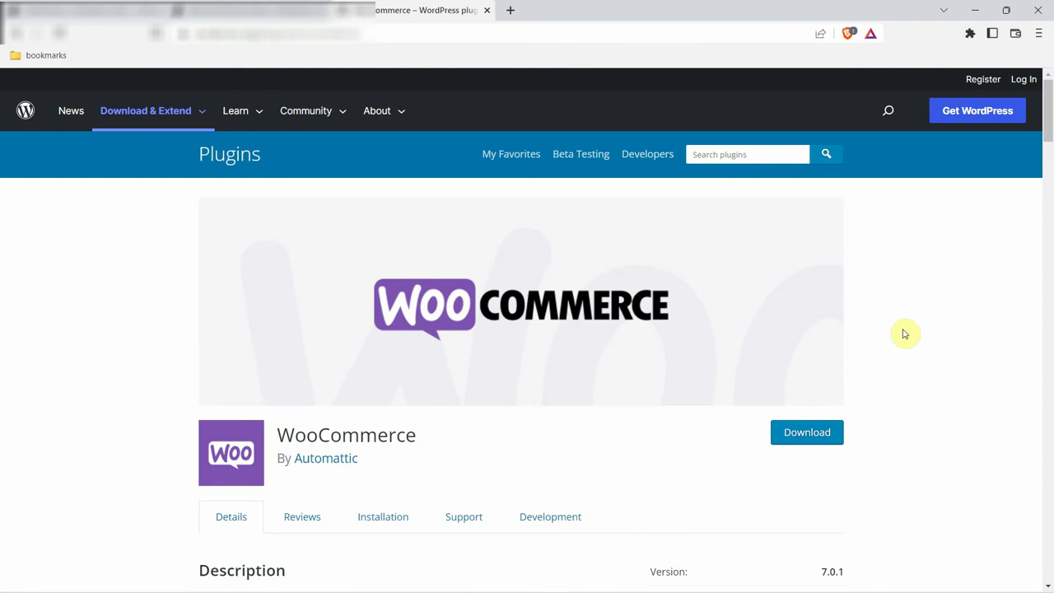
scroll(911, 334, "down", 2)
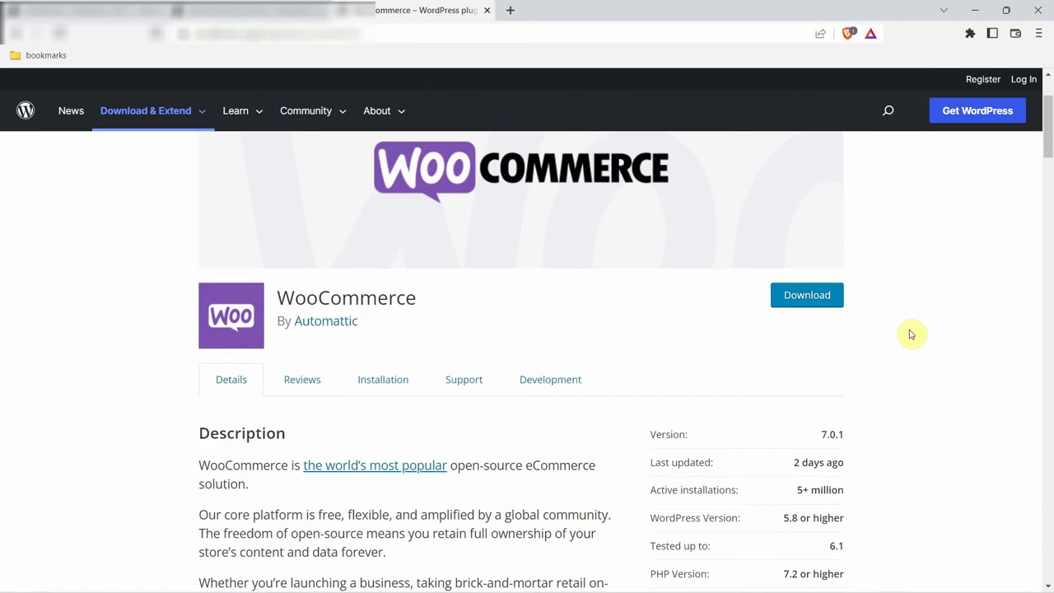
scroll(911, 334, "down", 1)
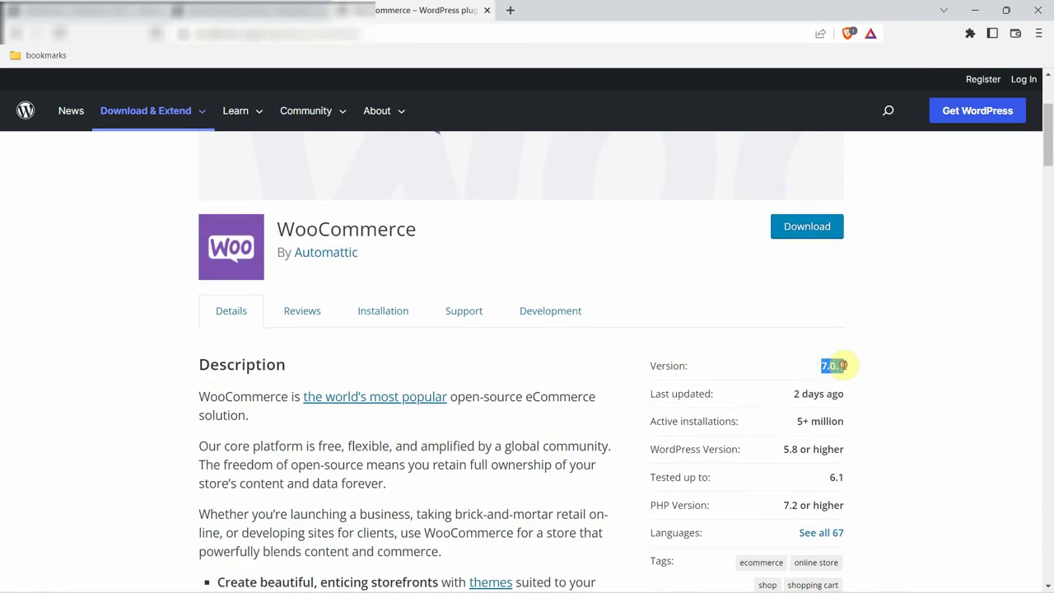
Step: Download woocommerce.7.0.1.zip from the plugin page, save it to the Desktop folder, and minimize the browser
left_click(813, 238)
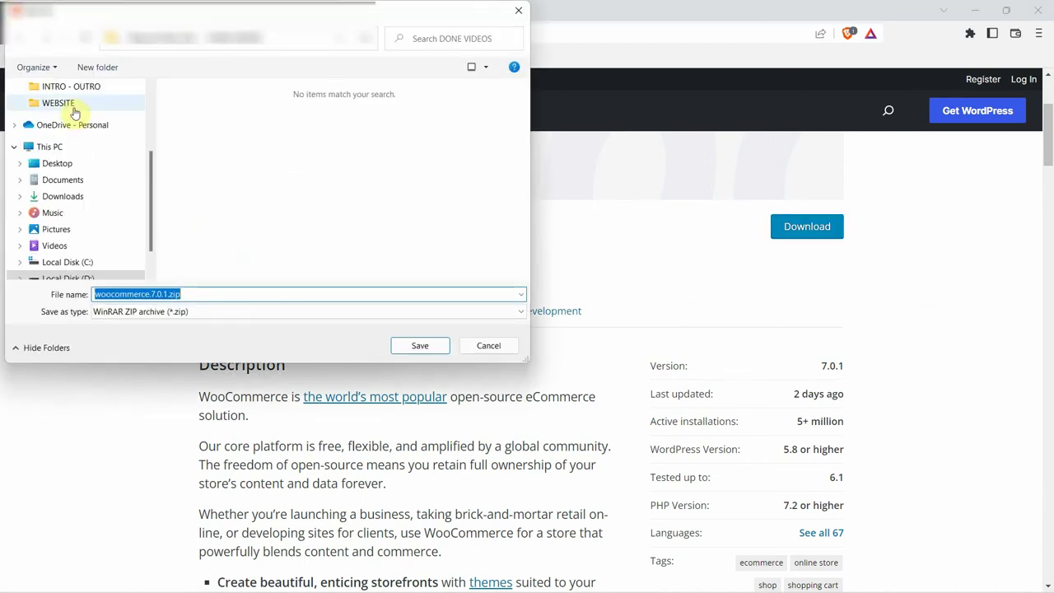
scroll(74, 113, "up", 4)
left_click(79, 109)
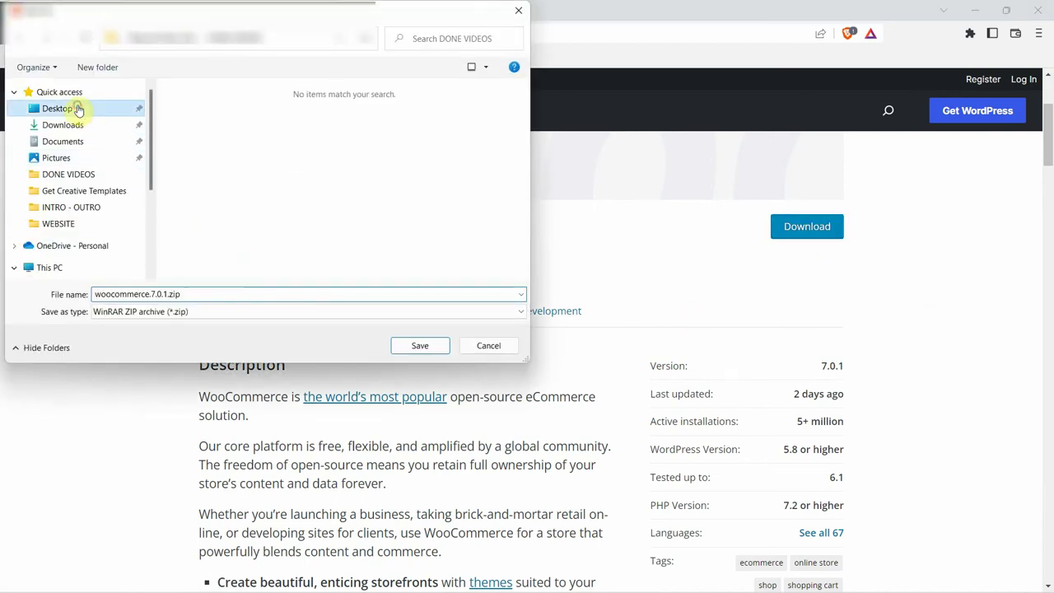
left_click(417, 346)
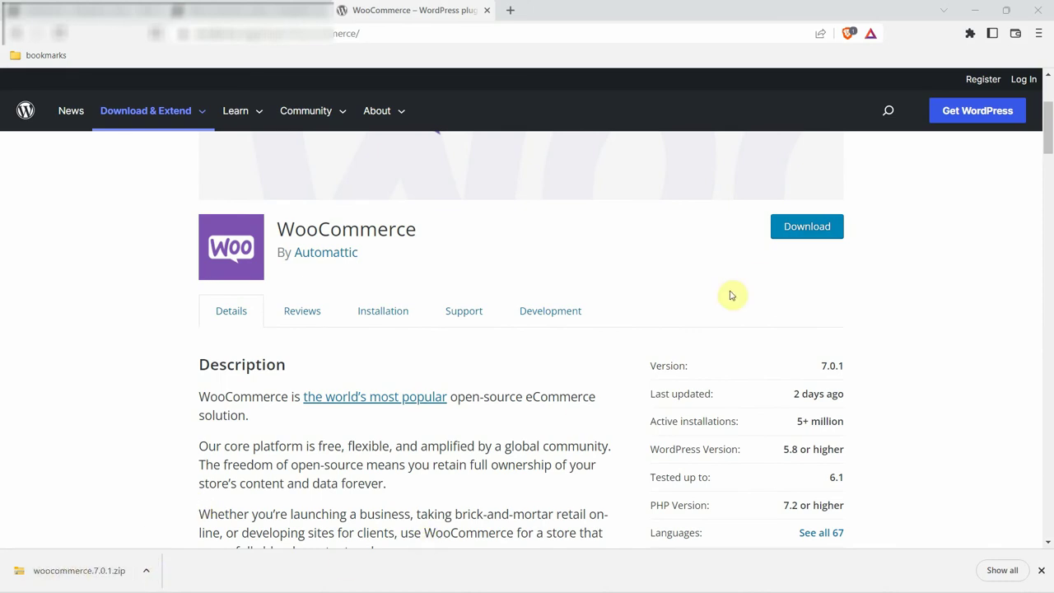
left_click(974, 10)
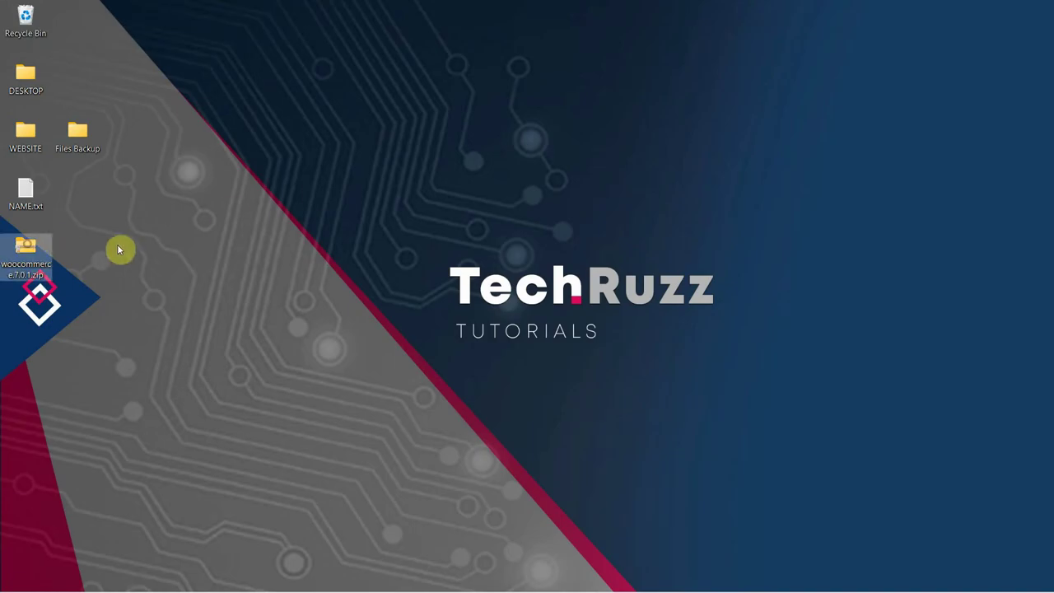
Step: Extract woocommerce.7.0.1.zip directly to the Desktop path and place the extracted woocommerce folder below Files Backup on the desktop
left_click(34, 245)
right_click(31, 247)
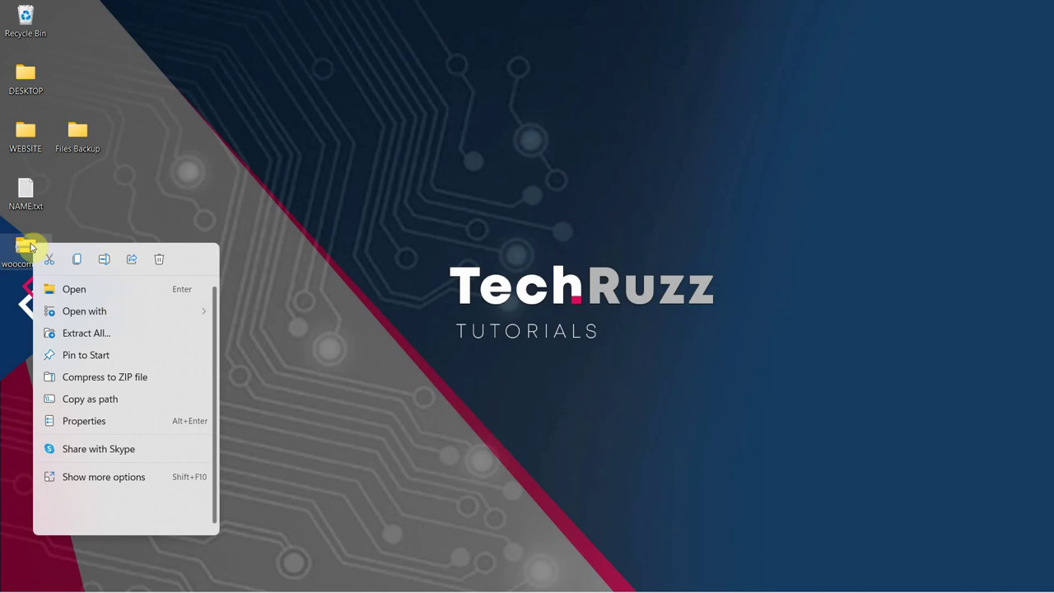
left_click(117, 335)
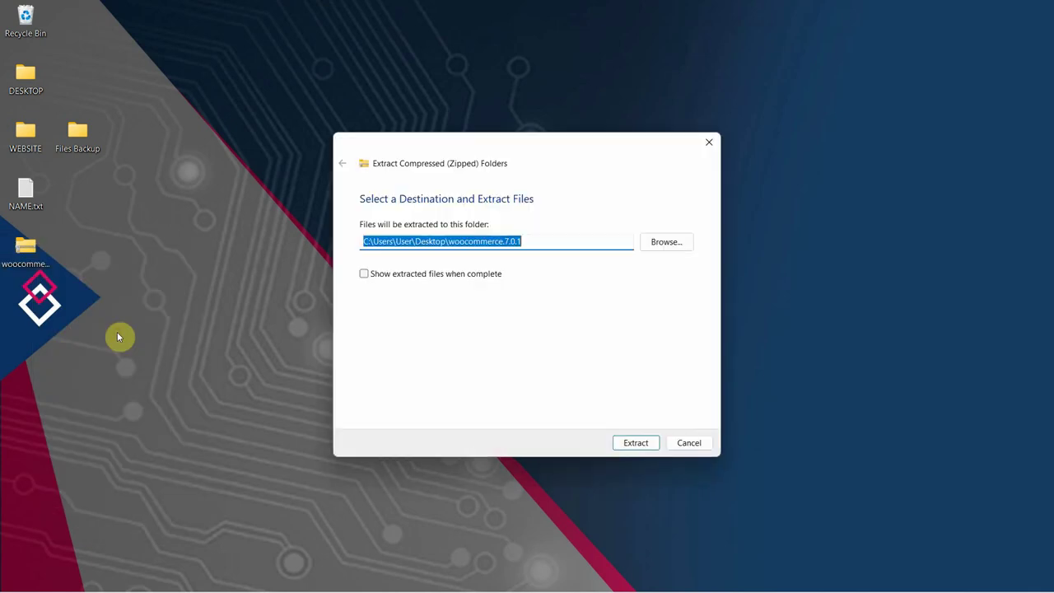
left_click_drag(449, 242, 556, 250)
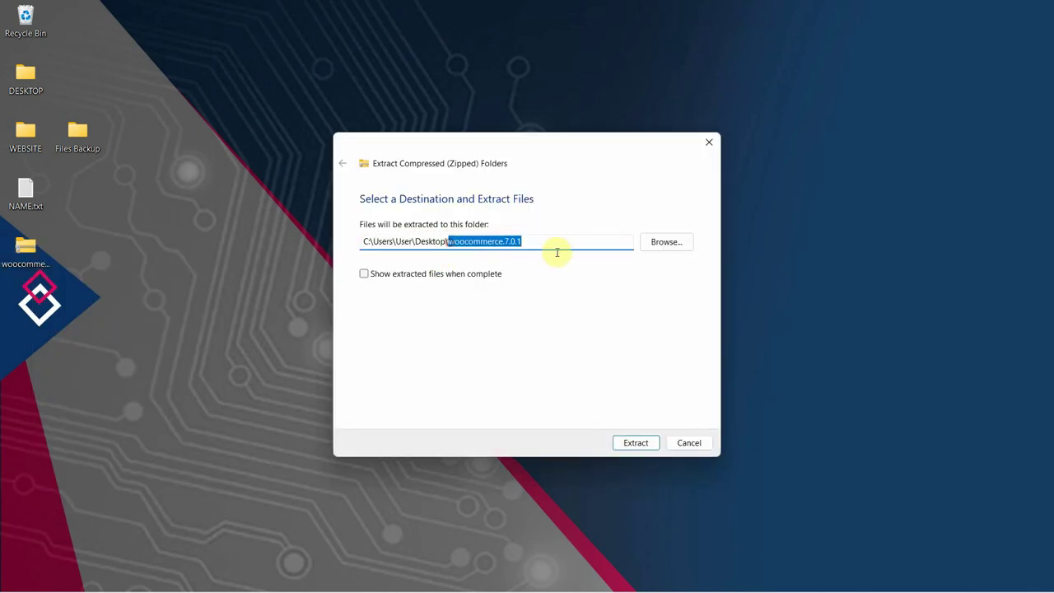
key("BackSpace")
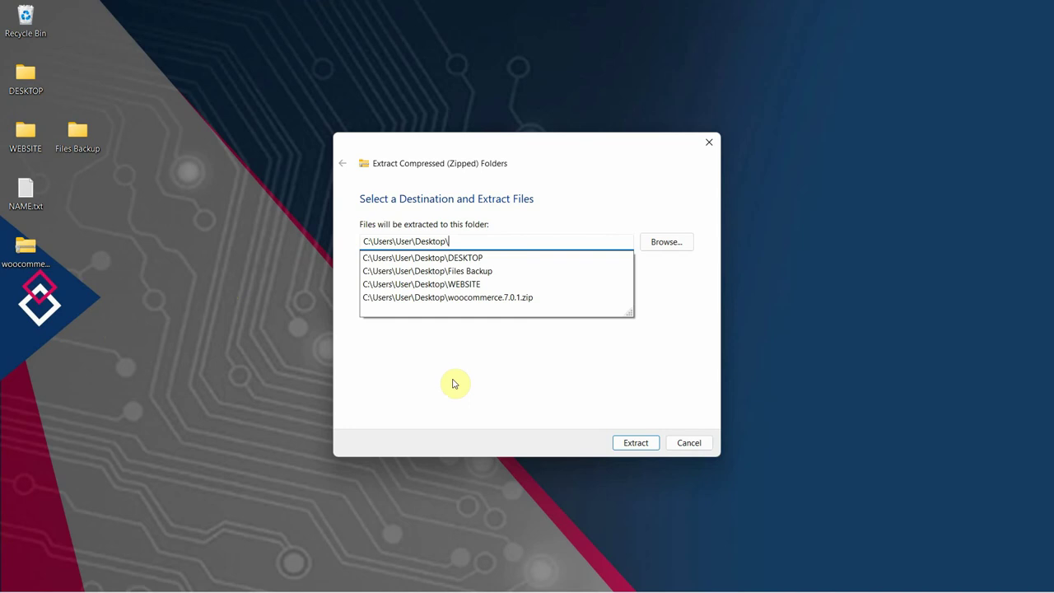
left_click(635, 443)
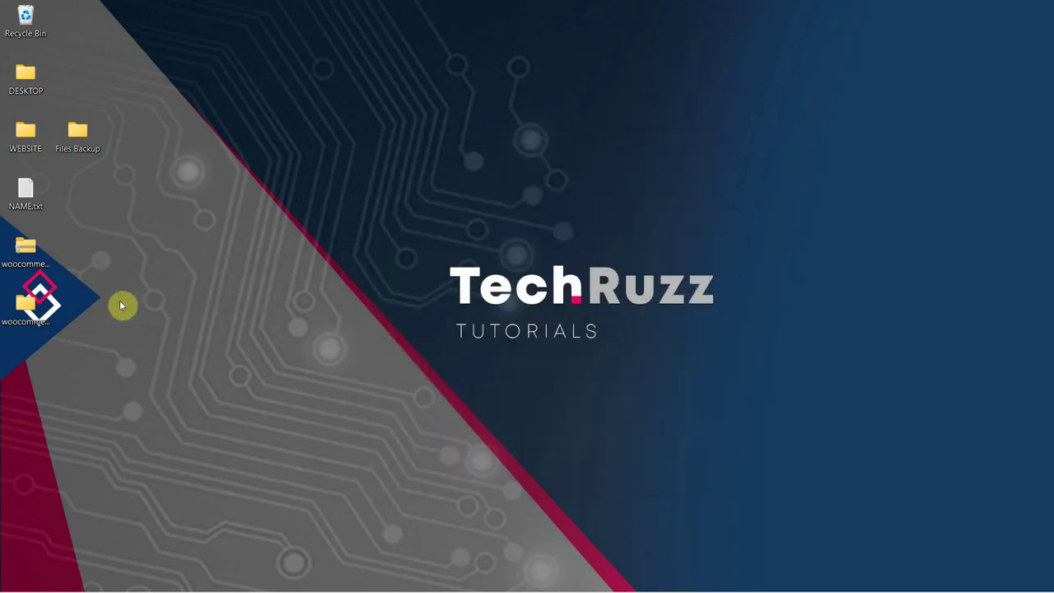
left_click_drag(30, 303, 95, 189)
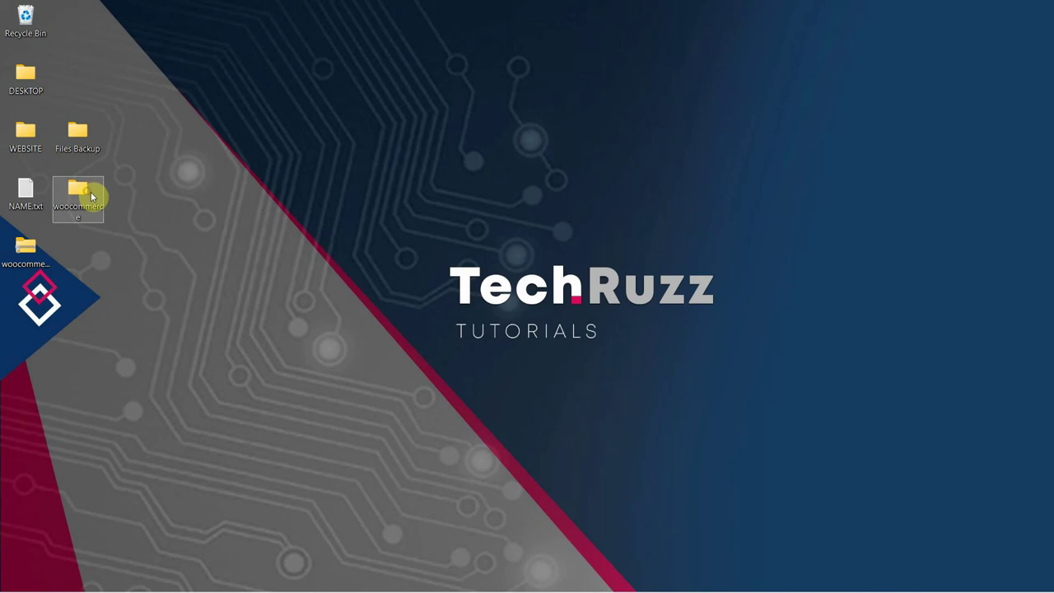
Step: Open the templates folder inside the extracted woocommerce folder and enlarge its window to show all files
left_click(384, 295)
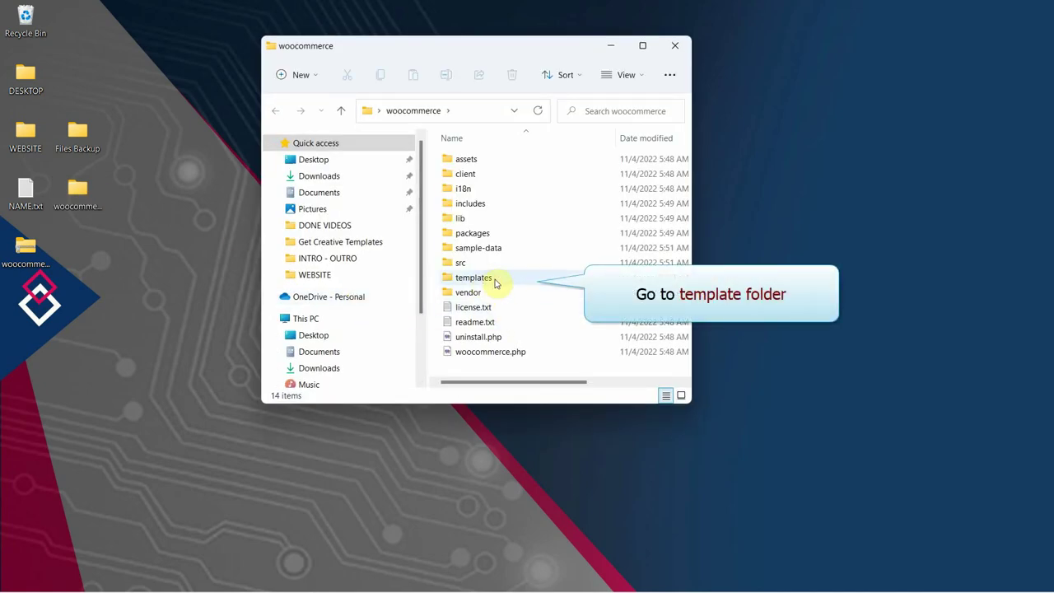
double_click(531, 284)
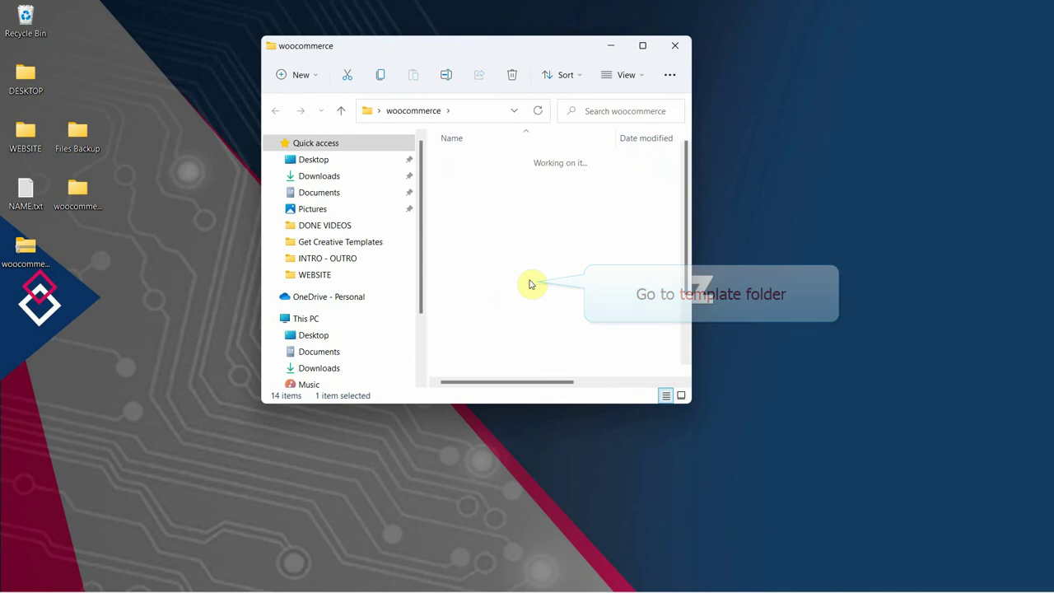
left_click_drag(519, 404, 532, 521)
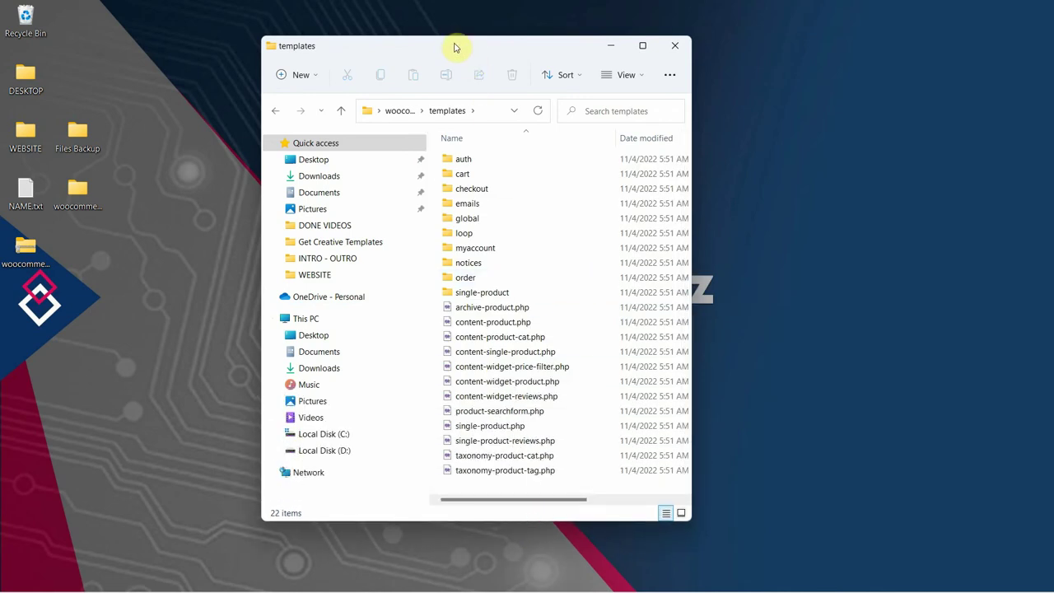
left_click_drag(455, 48, 387, 46)
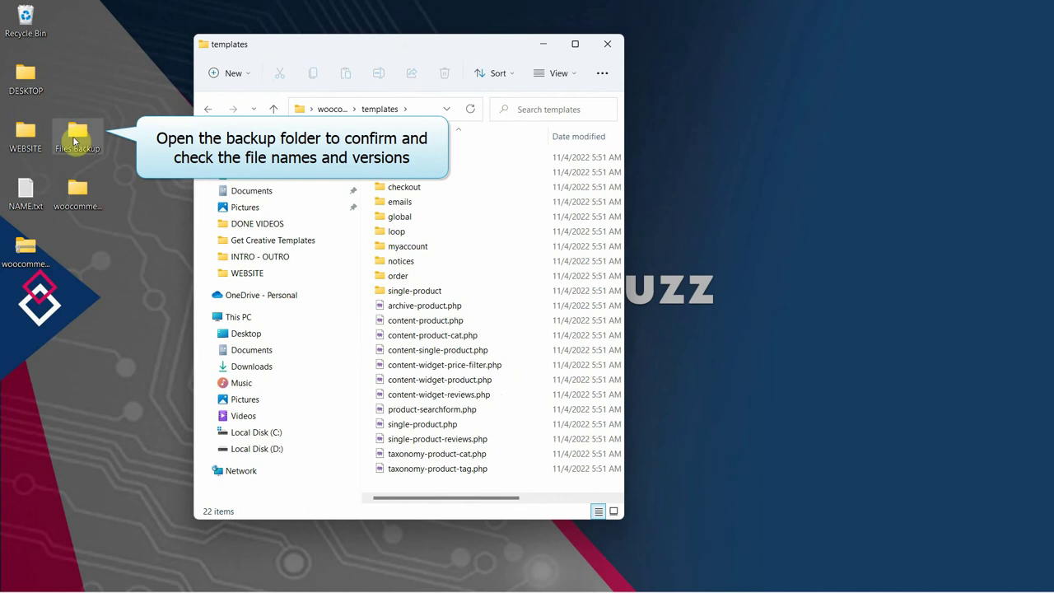
Step: Open the Files Backup folder from the desktop and arrange its window side by side with the templates window
left_click(74, 140)
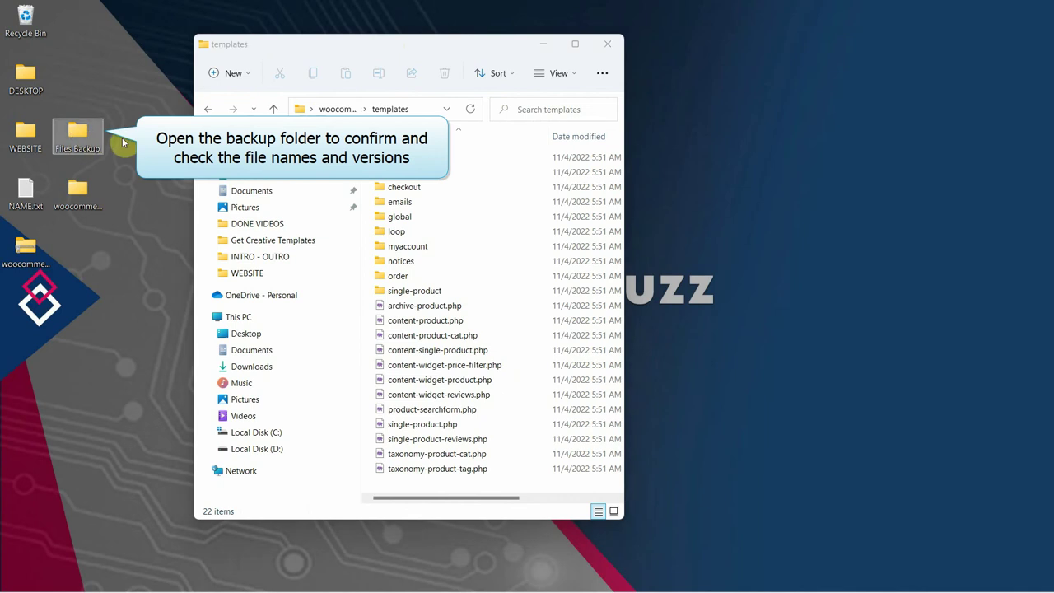
double_click(81, 136)
left_click_drag(427, 65, 841, 46)
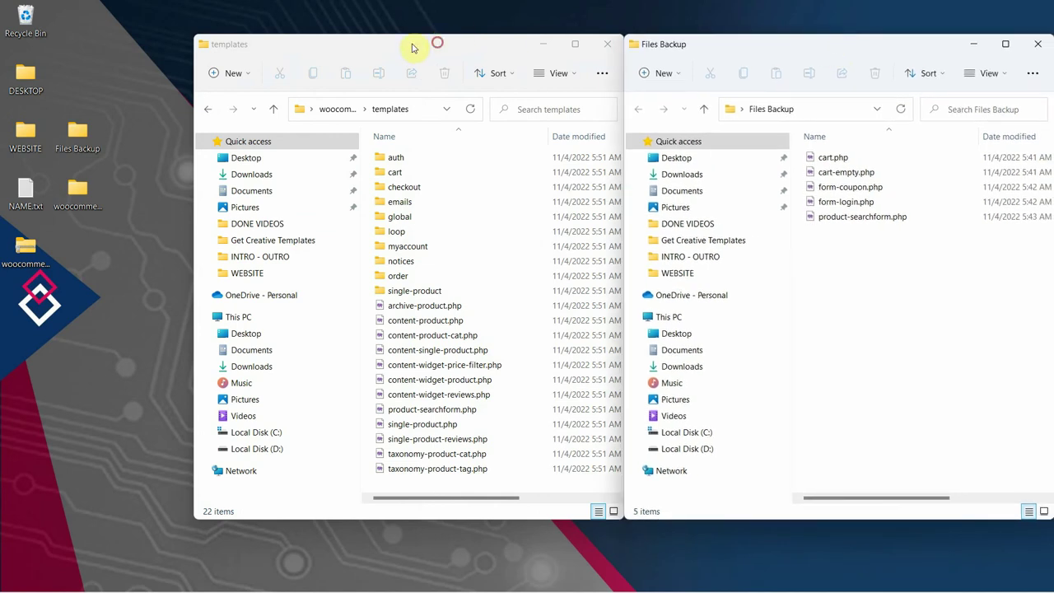
left_click_drag(413, 48, 365, 47)
left_click_drag(734, 52, 678, 50)
left_click(774, 161)
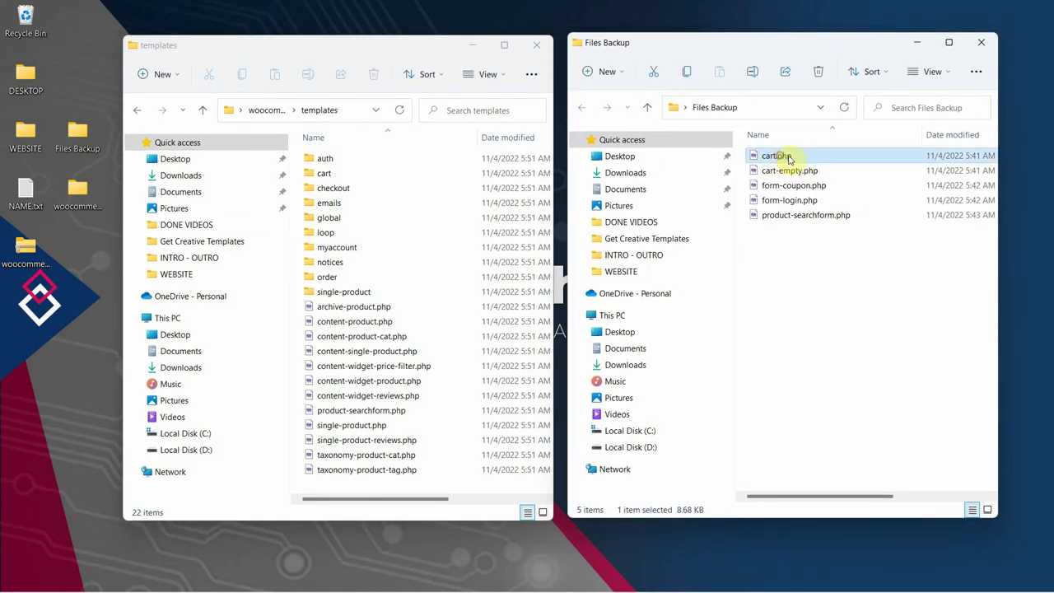
right_click(811, 159)
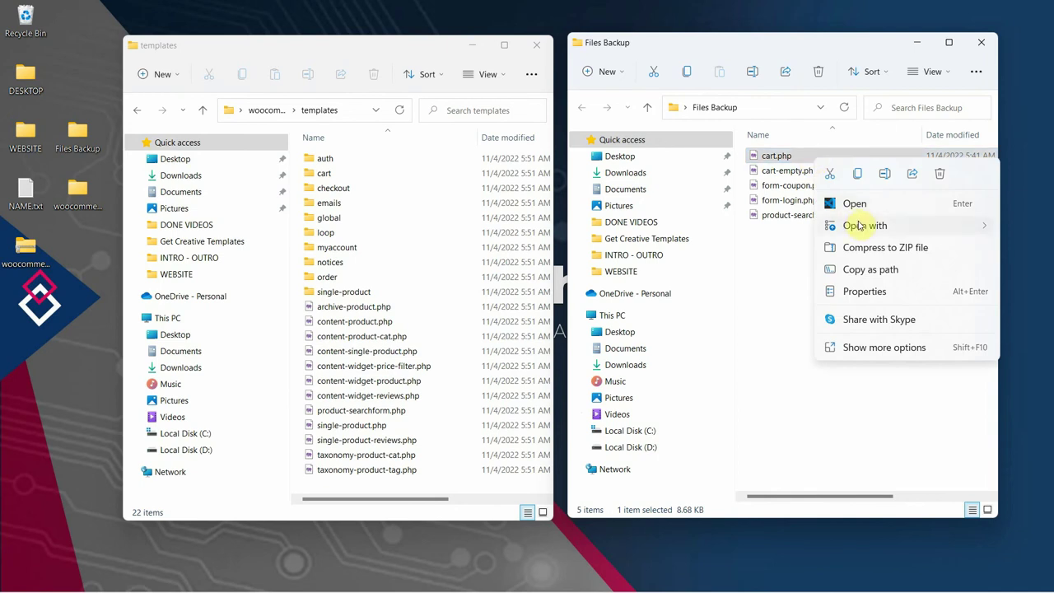
mouse_move(861, 228)
left_click(872, 253)
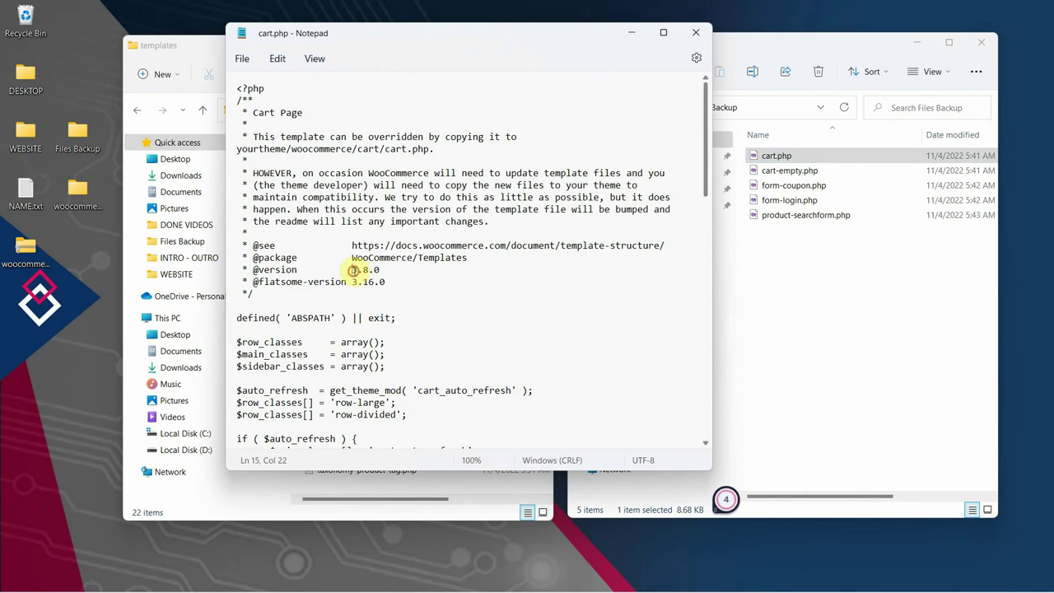
left_click_drag(353, 270, 385, 272)
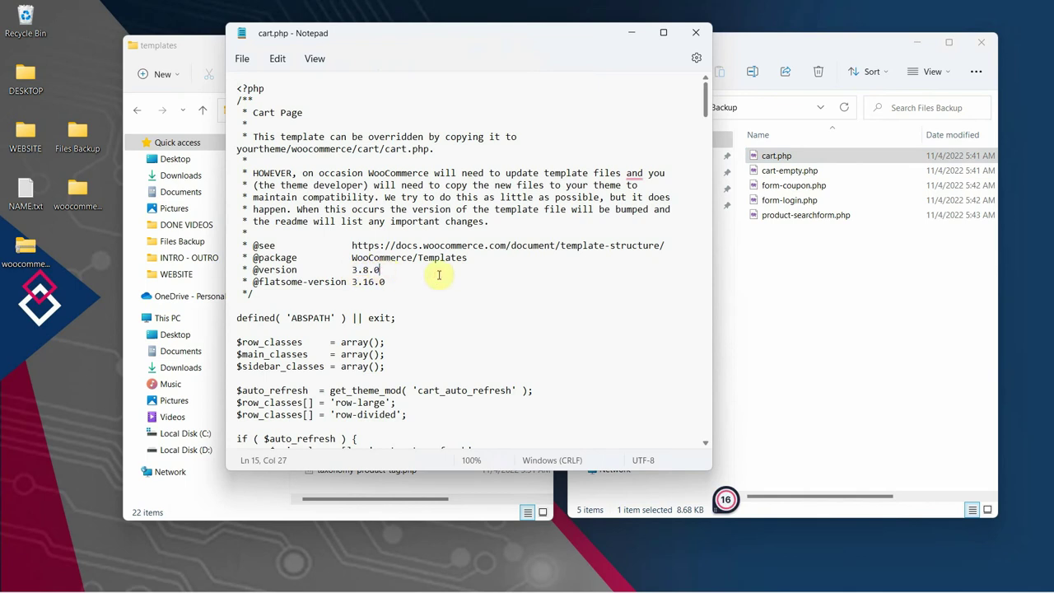
left_click(696, 32)
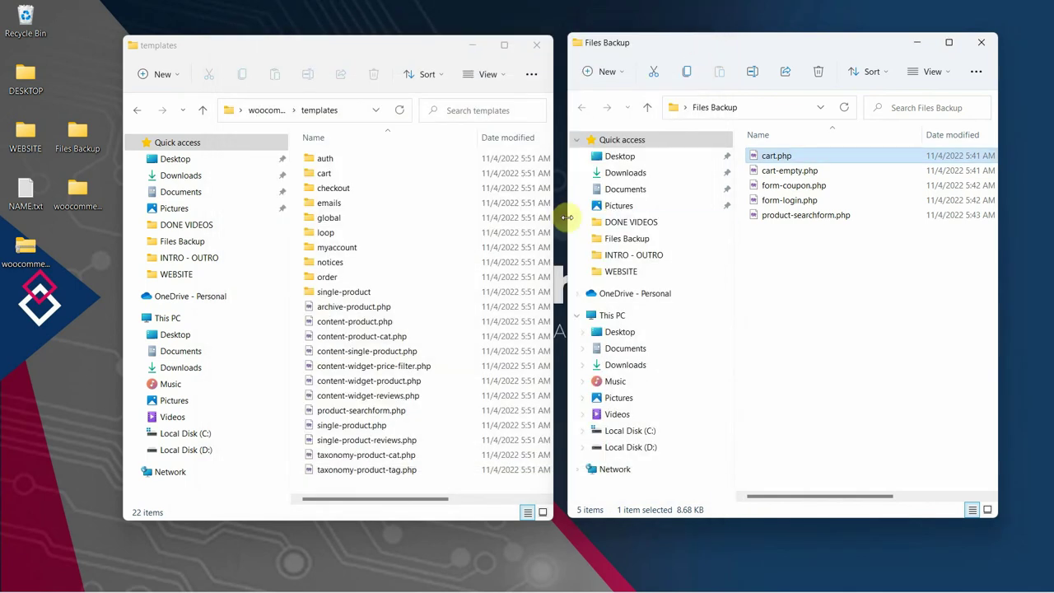
left_click(387, 174)
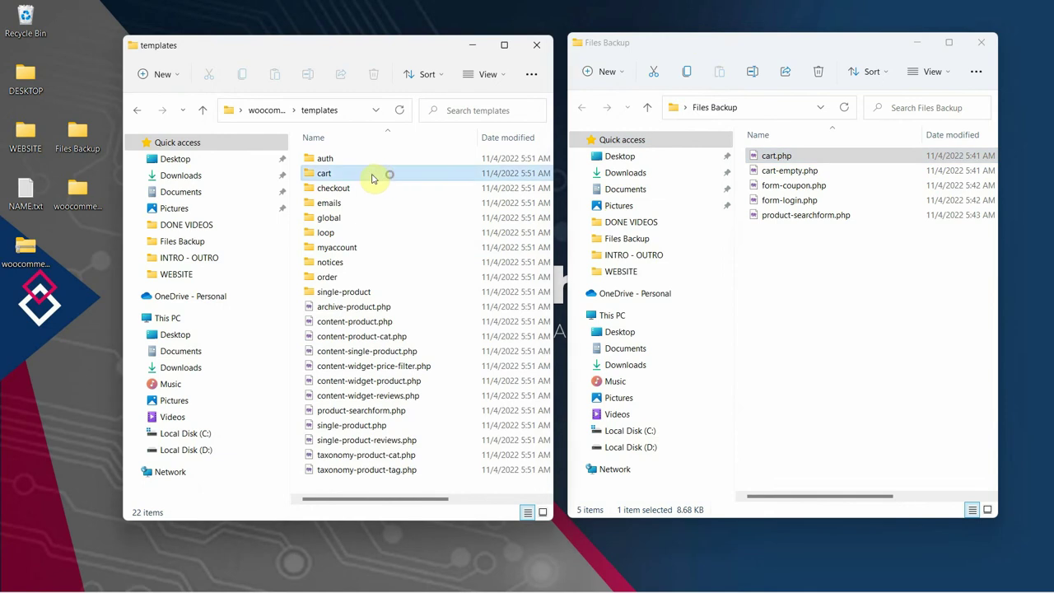
double_click(392, 177)
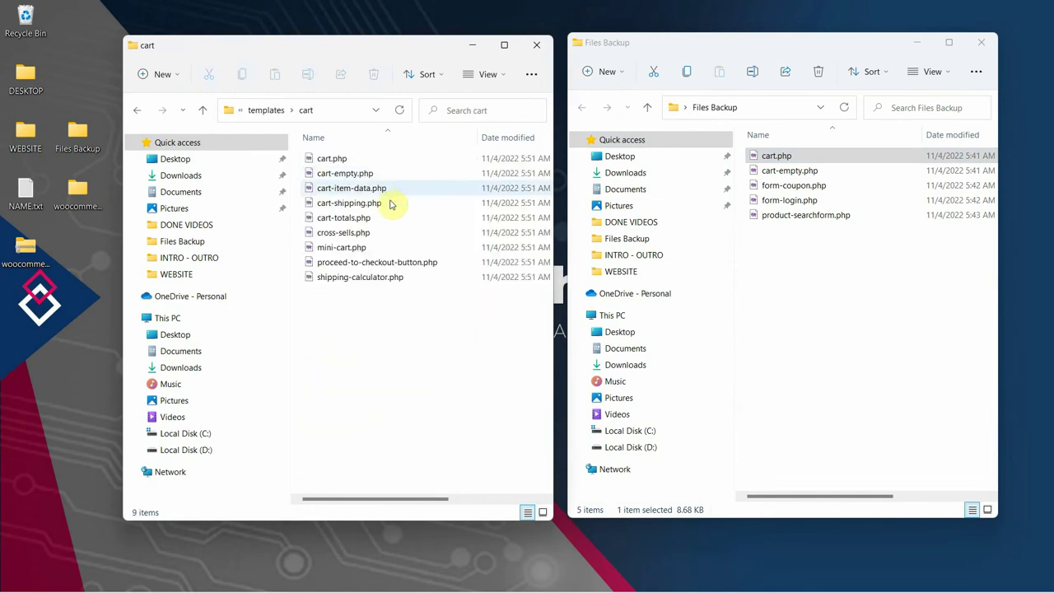
left_click(388, 163)
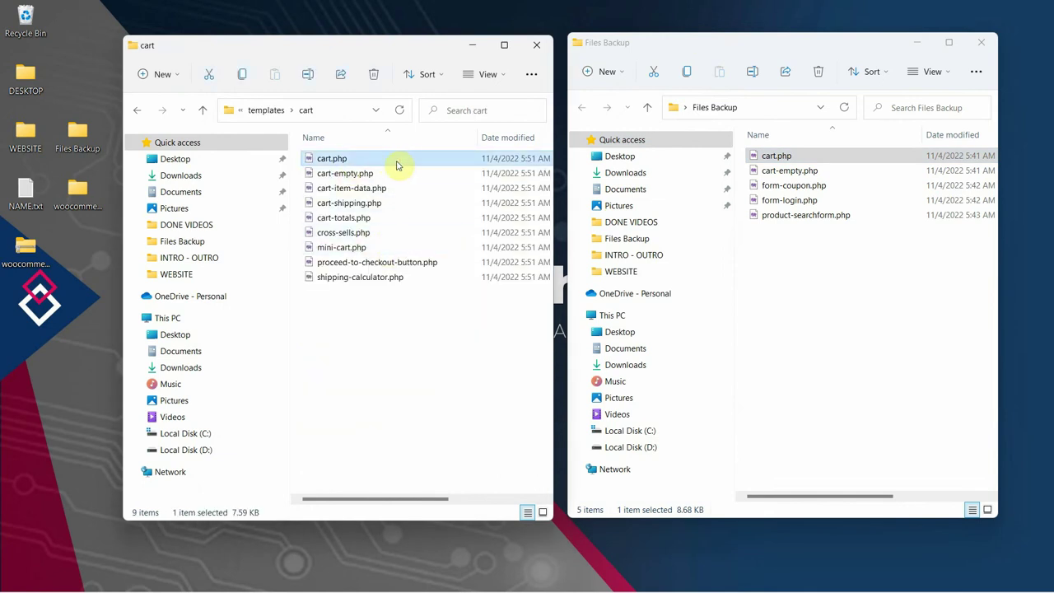
right_click(403, 165)
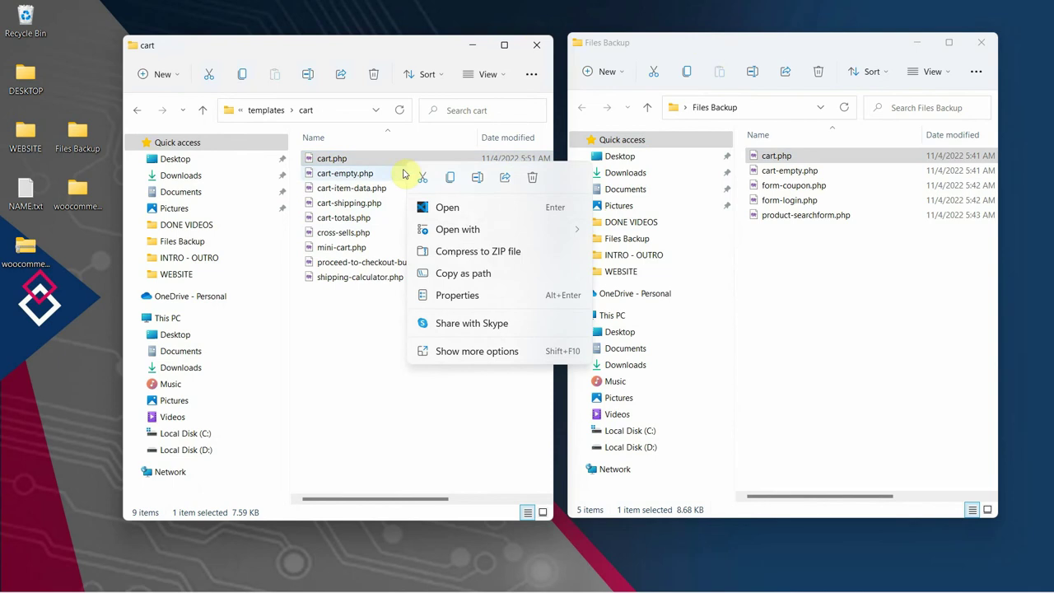
mouse_move(455, 238)
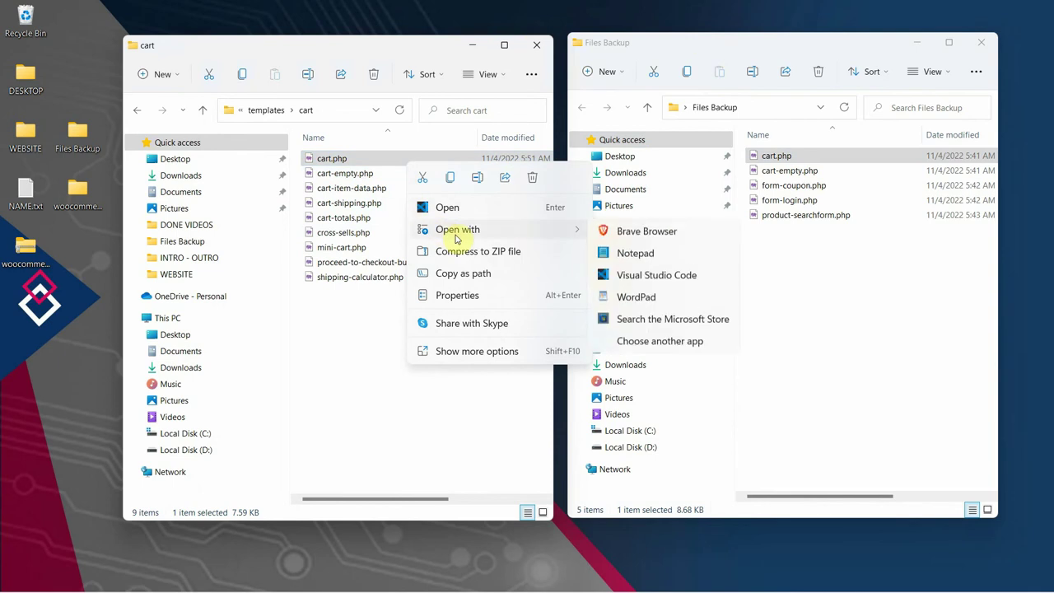
left_click(635, 253)
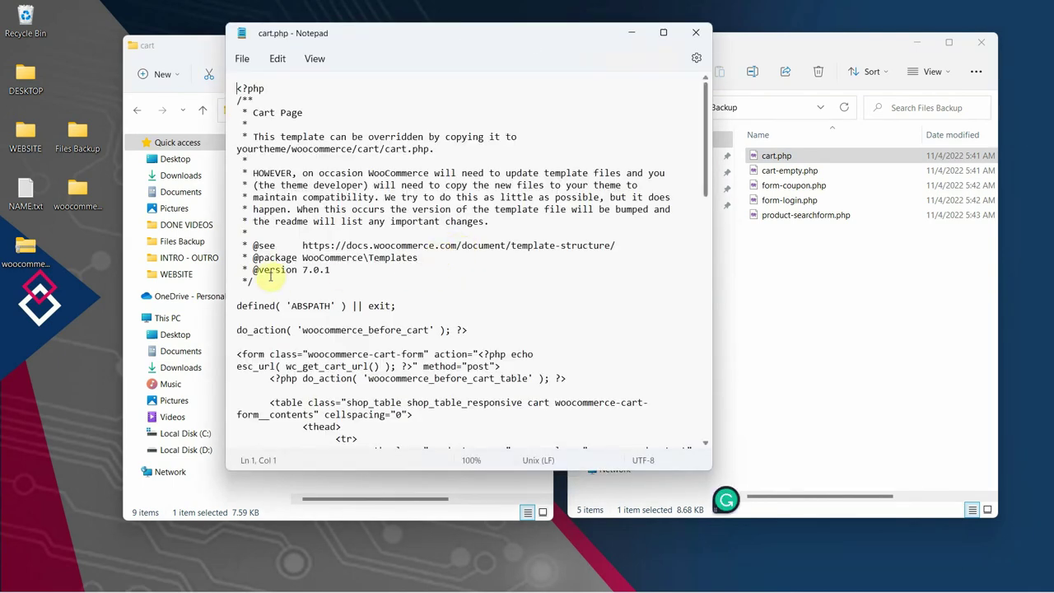
left_click_drag(302, 270, 329, 270)
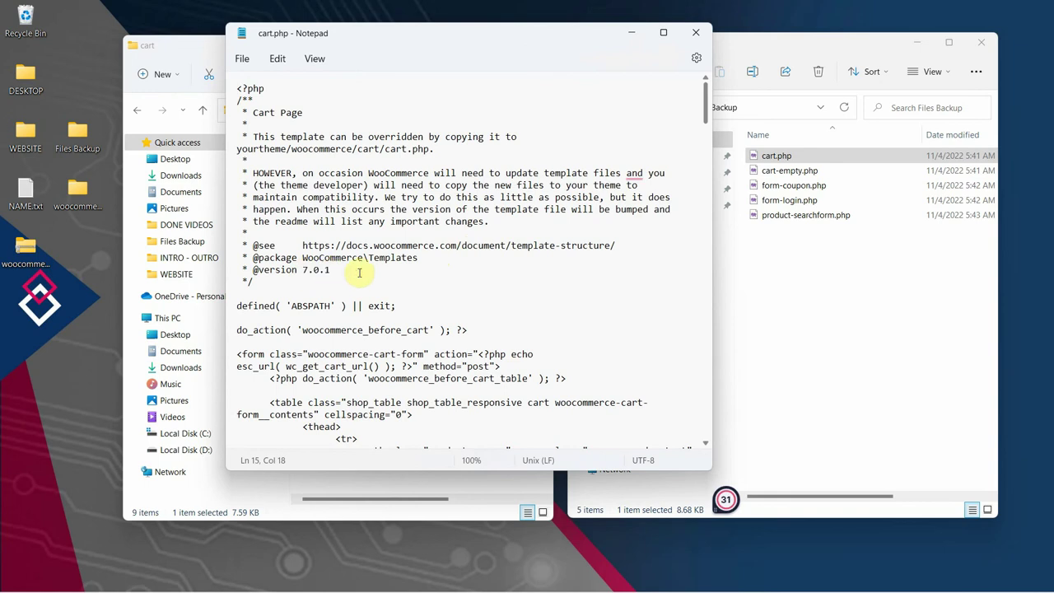
left_click(695, 34)
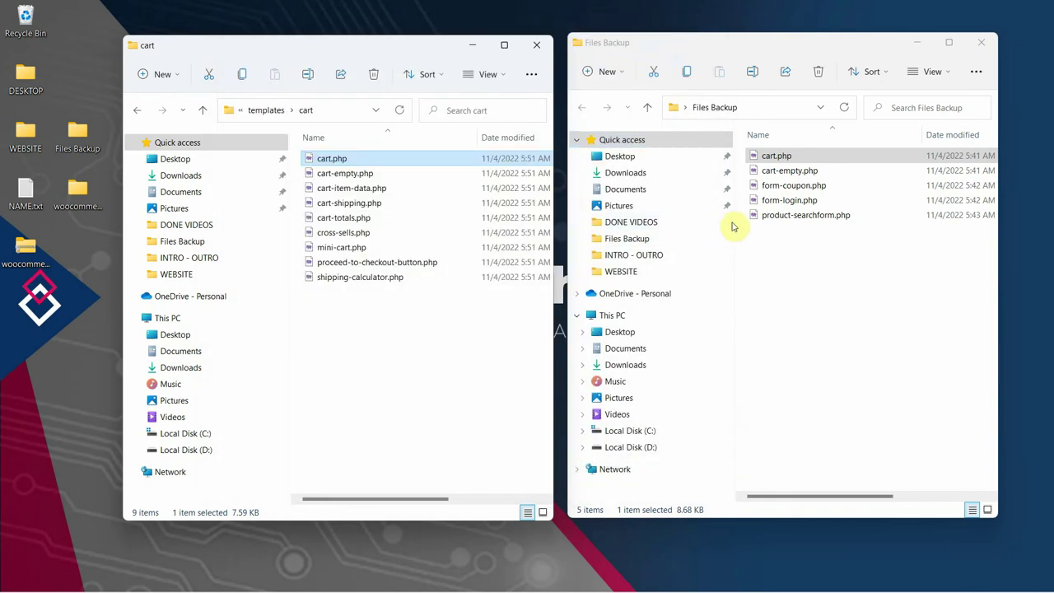
left_click(773, 216)
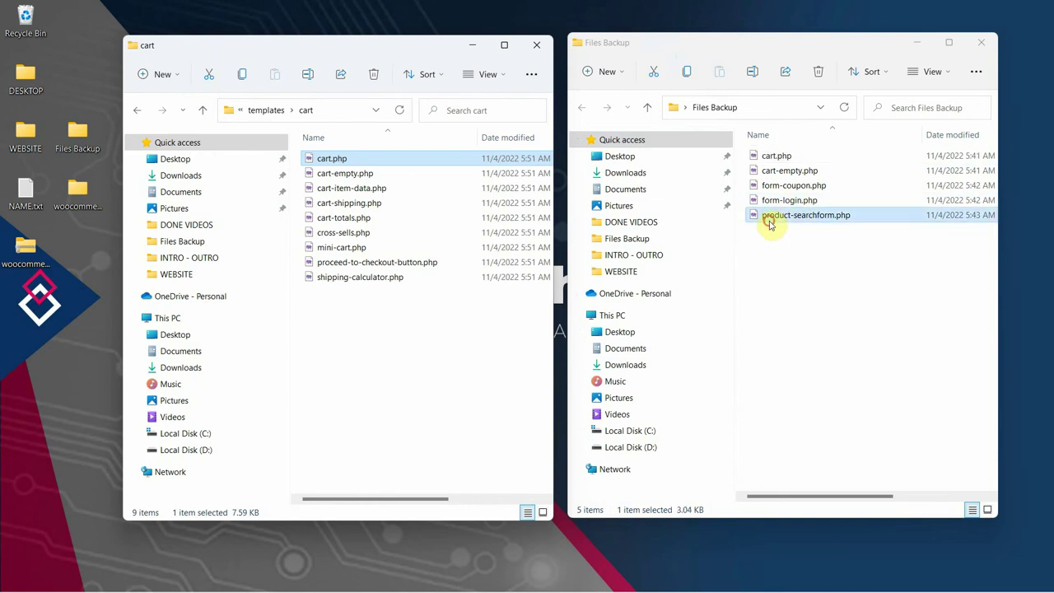
right_click(775, 221)
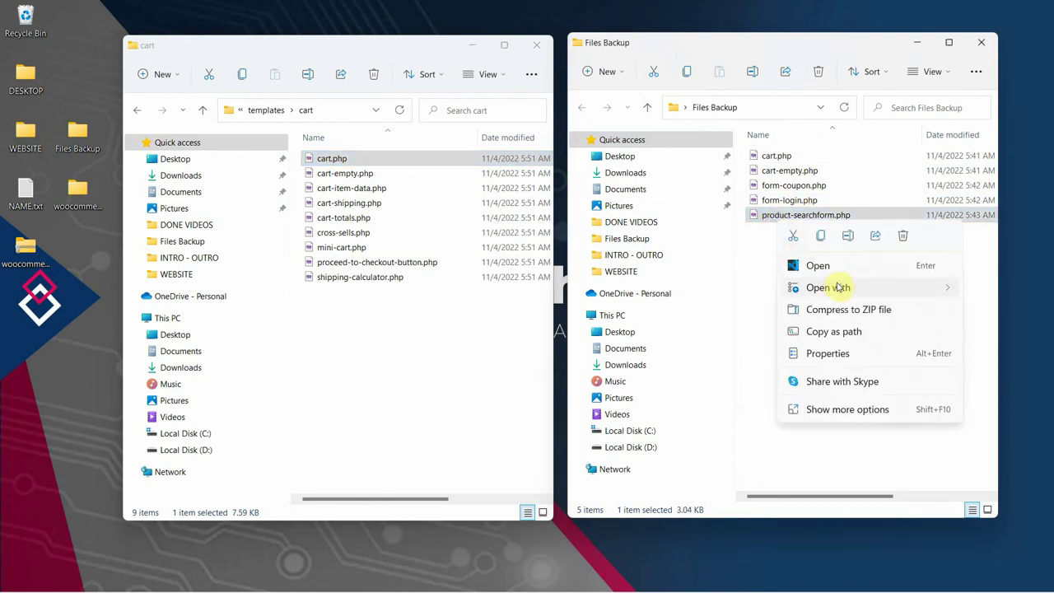
mouse_move(824, 288)
left_click(840, 313)
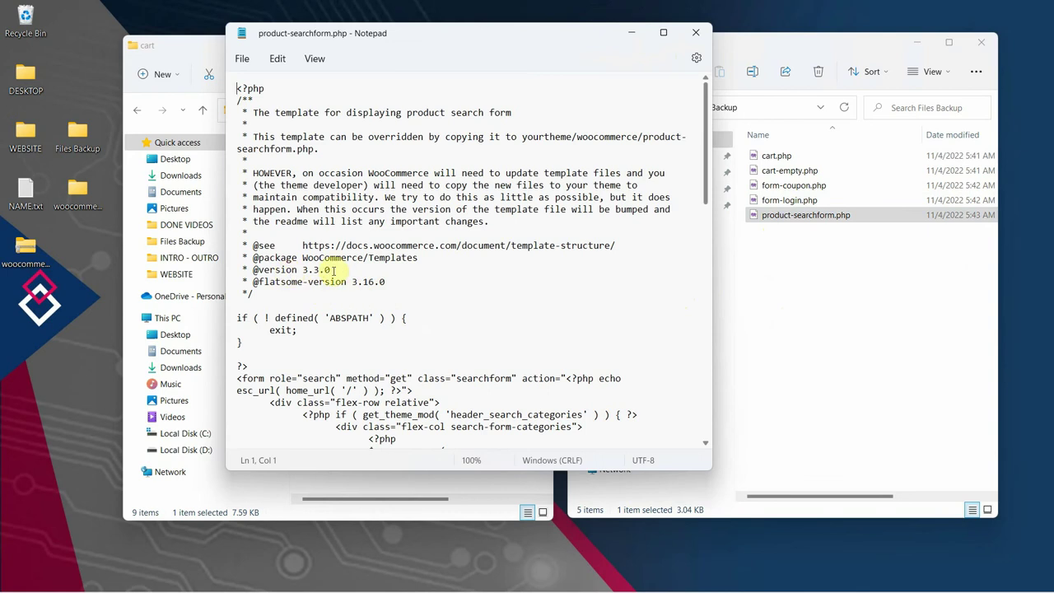
left_click(696, 32)
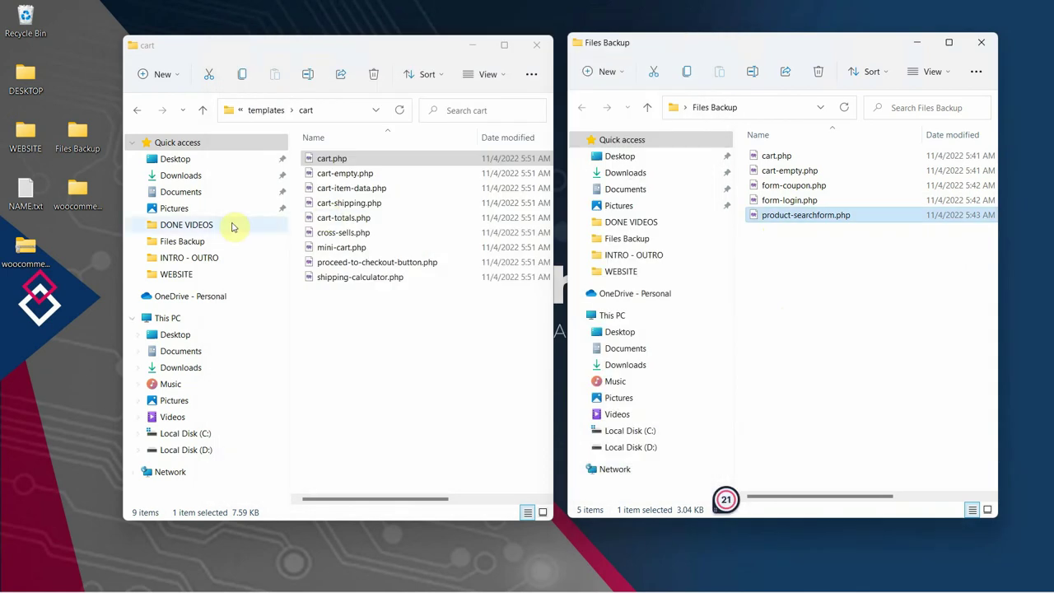
left_click(203, 111)
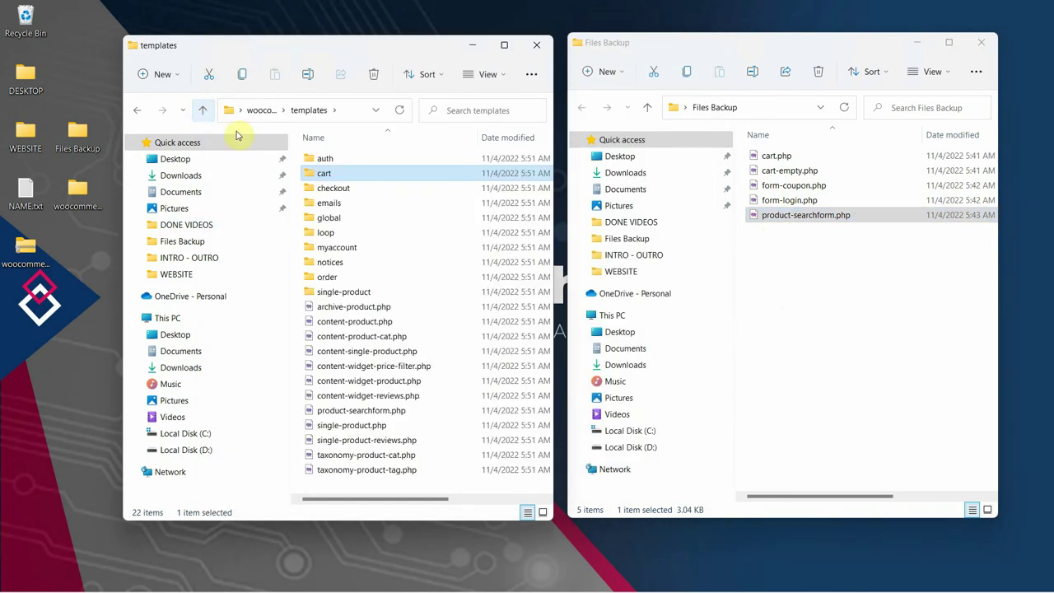
left_click(372, 410)
right_click(428, 414)
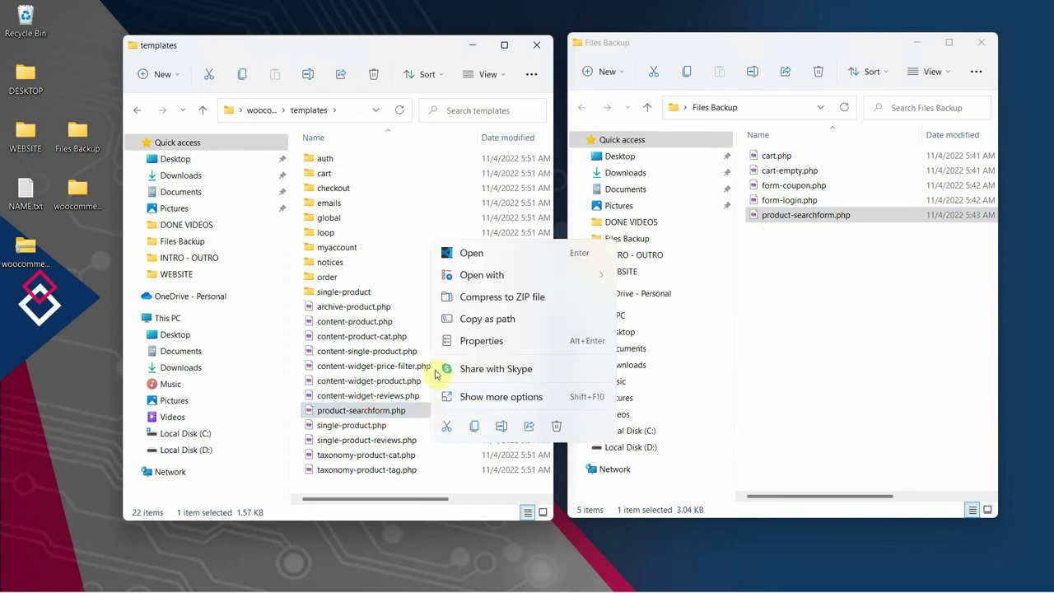
mouse_move(498, 274)
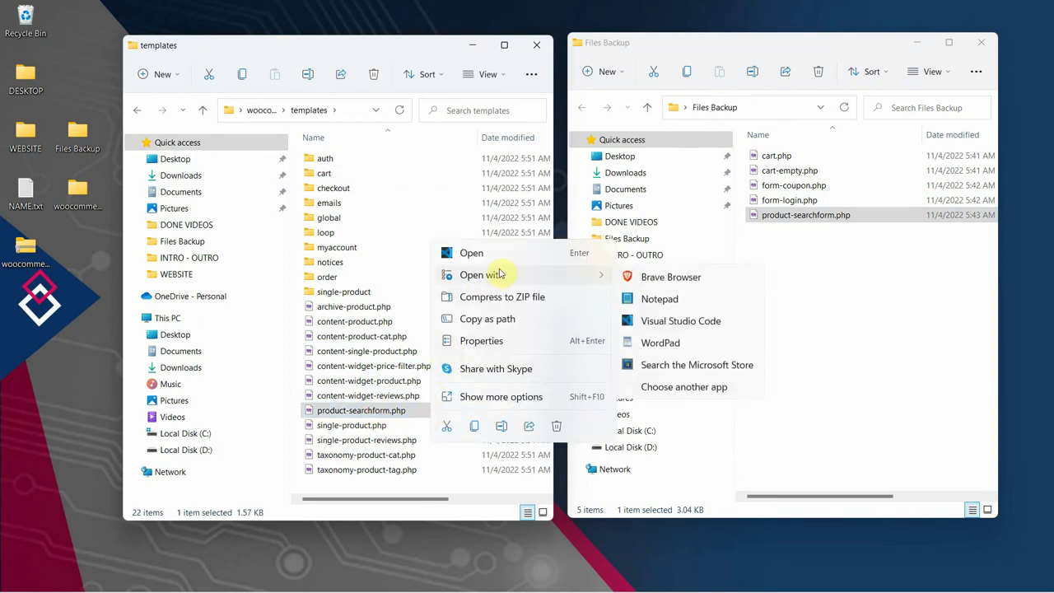
left_click(652, 303)
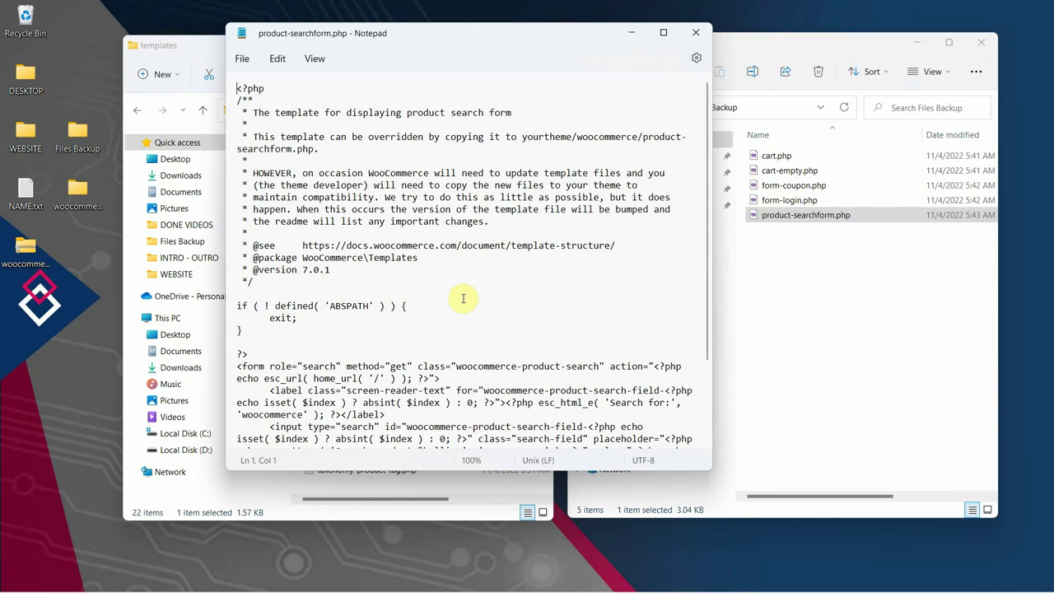
left_click_drag(302, 270, 330, 270)
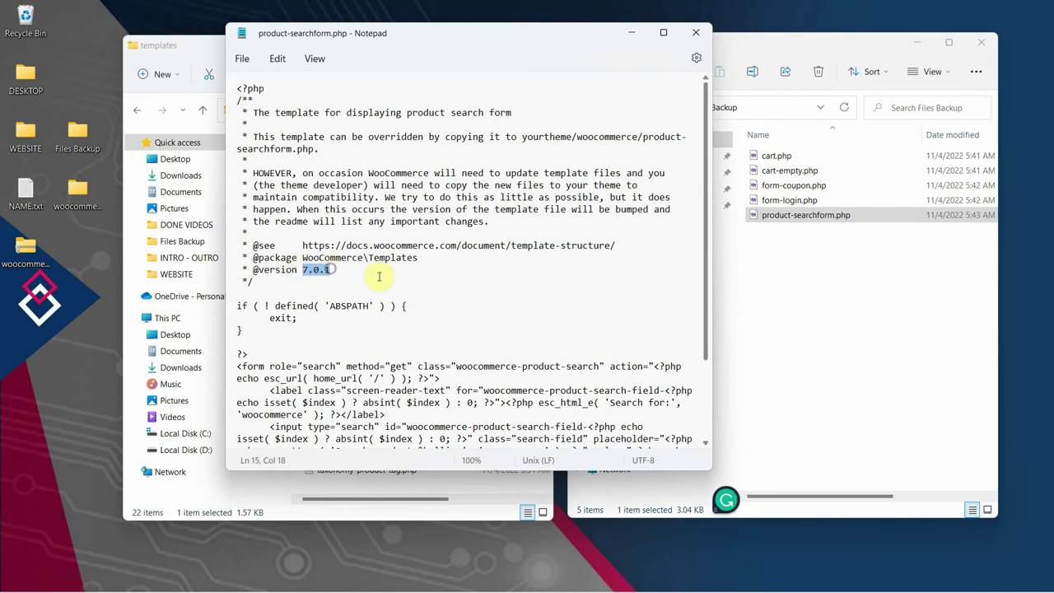
left_click(379, 279)
left_click(696, 32)
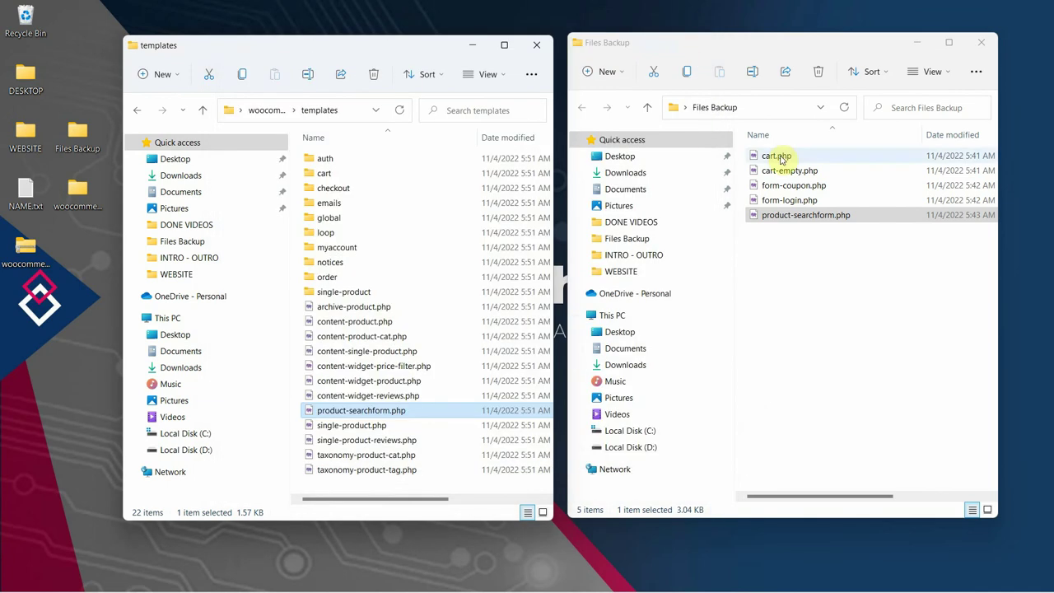
Step: Close the Files Backup window and place the templates window side by side with the FileZilla window
left_click(986, 44)
left_click_drag(406, 50, 386, 47)
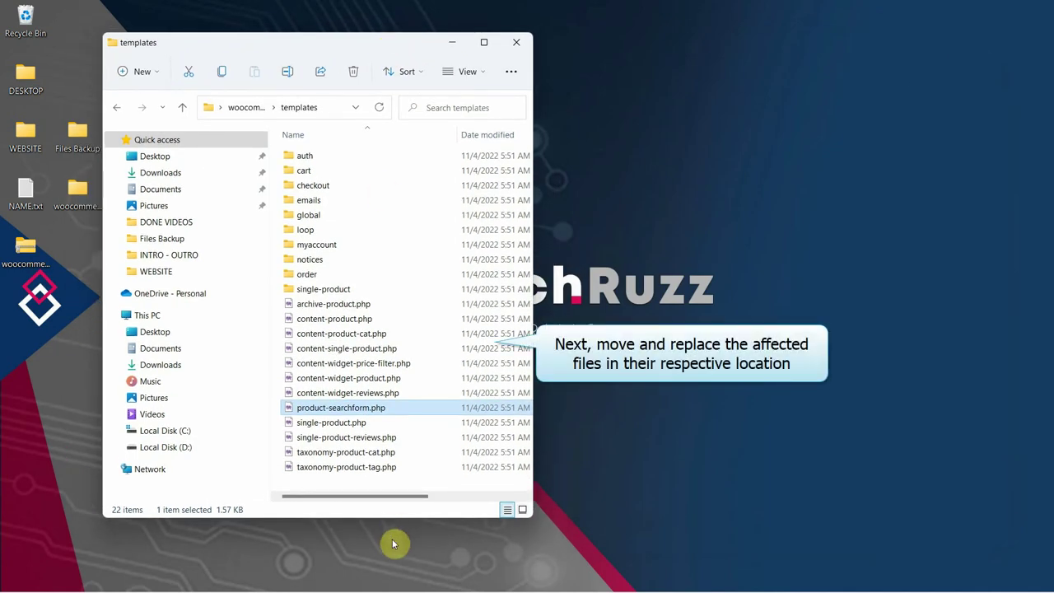
mouse_move(467, 588)
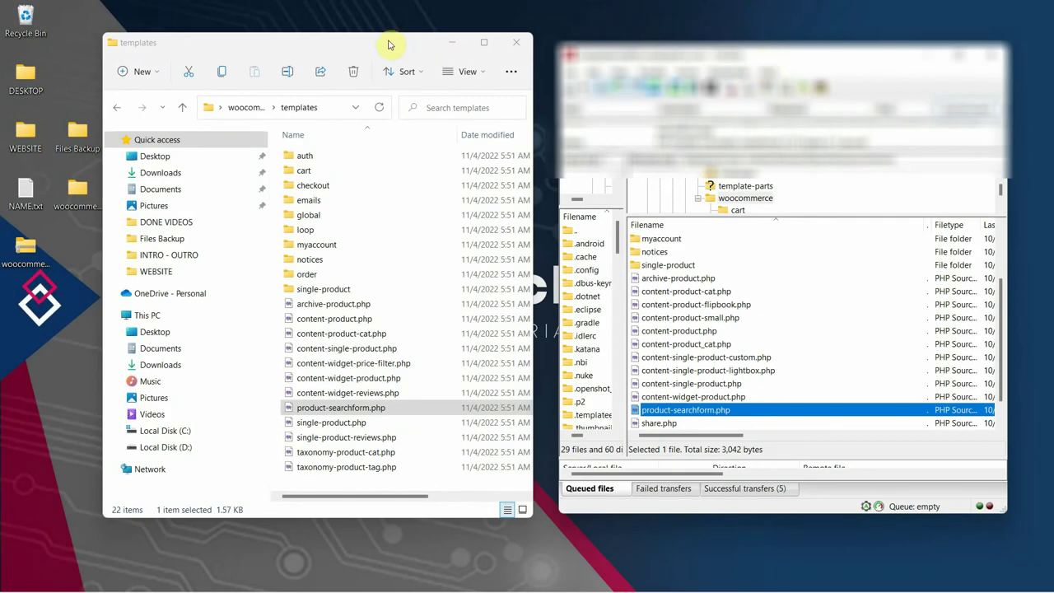
left_click_drag(390, 45, 386, 55)
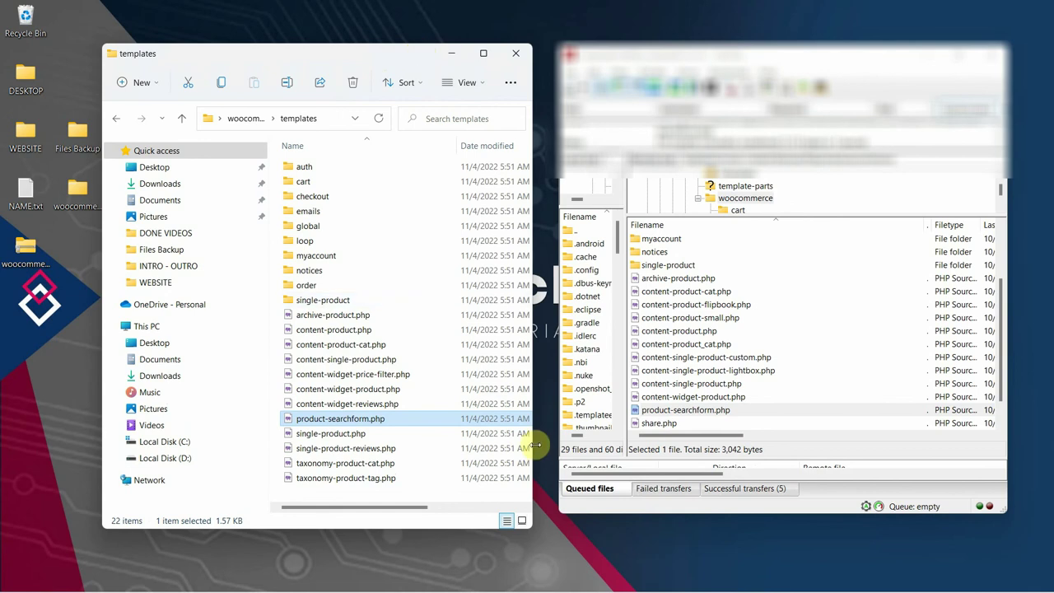
Step: Switch to Brave and check the path of the outdated cart-empty.php in the System status template overrides
mouse_move(522, 546)
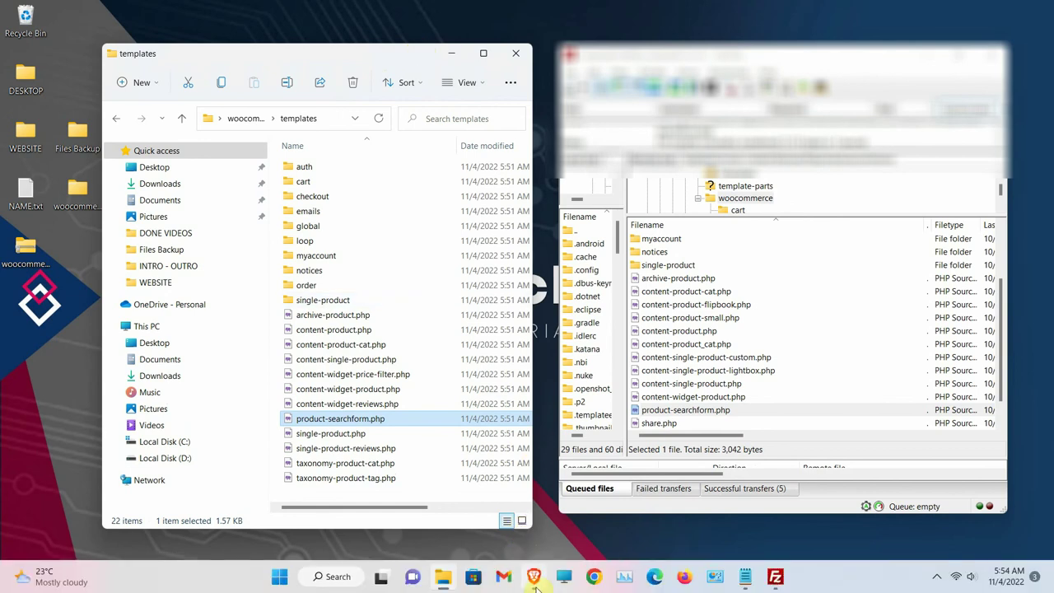
left_click(535, 578)
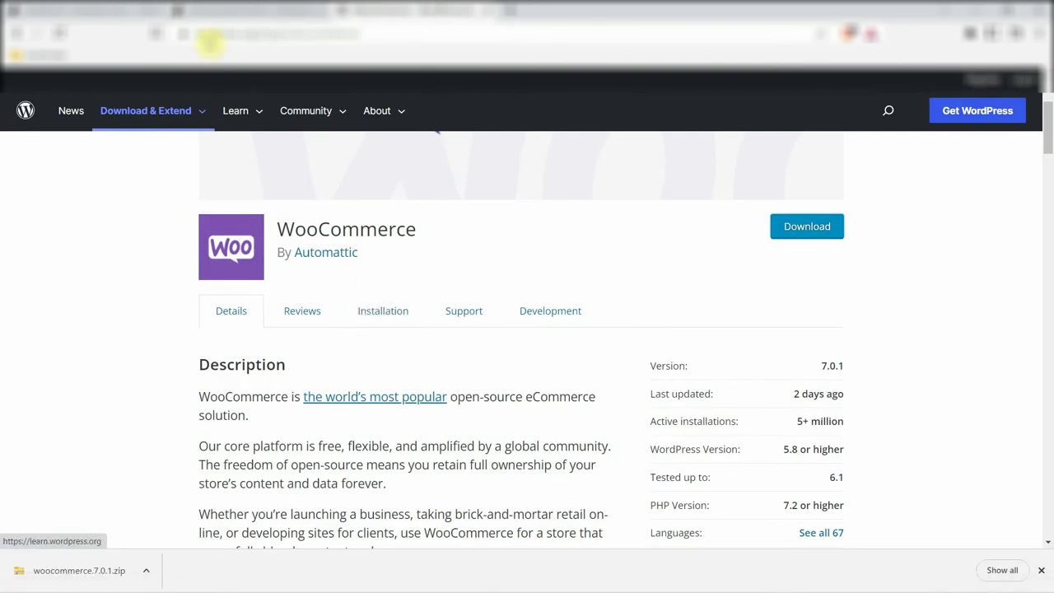
left_click(212, 12)
scroll(335, 342, "up", 3)
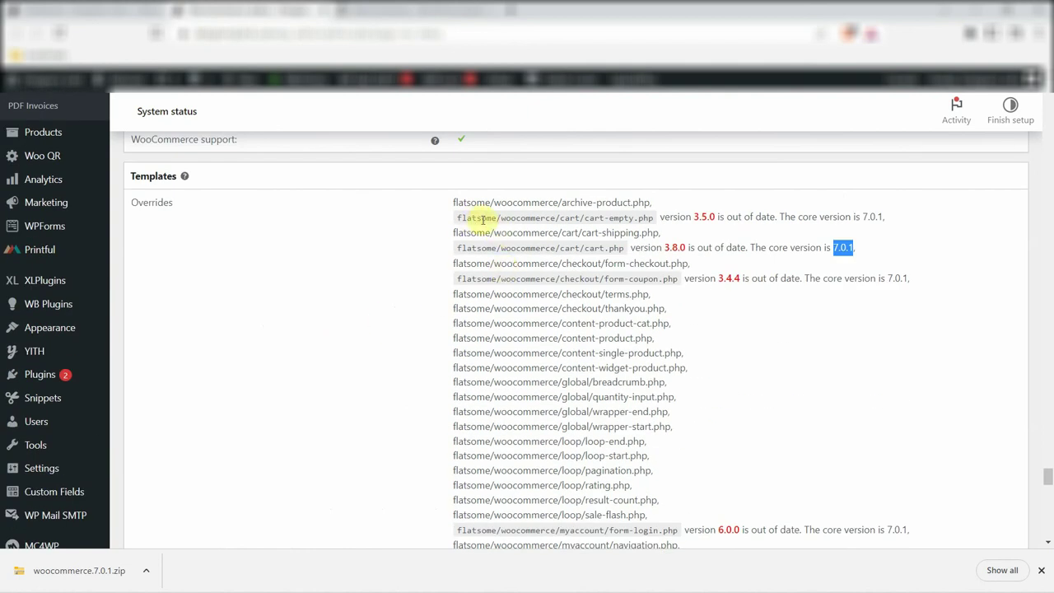
left_click_drag(584, 219, 628, 219)
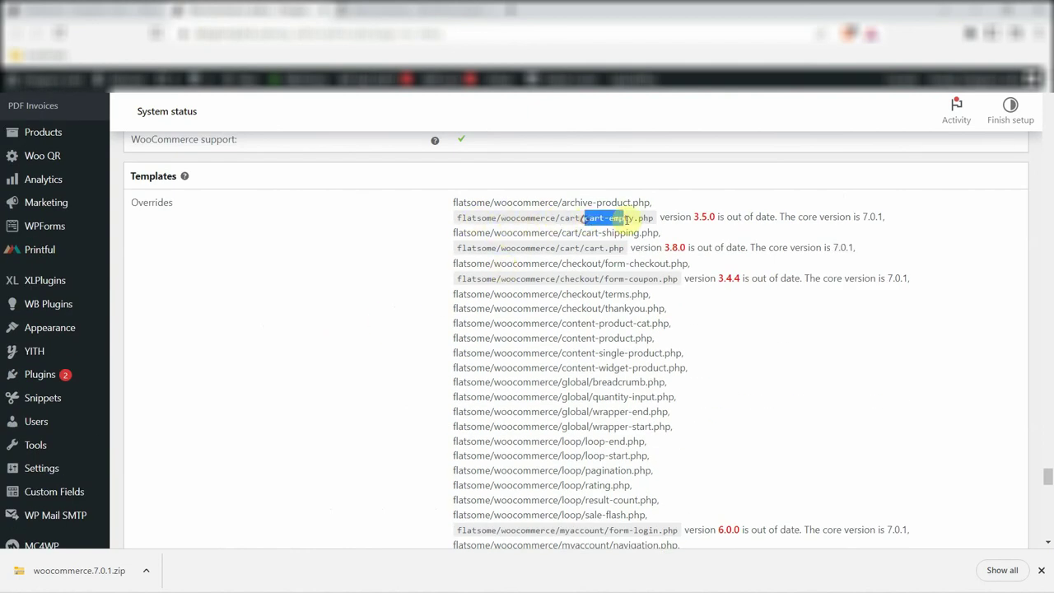
left_click(565, 220)
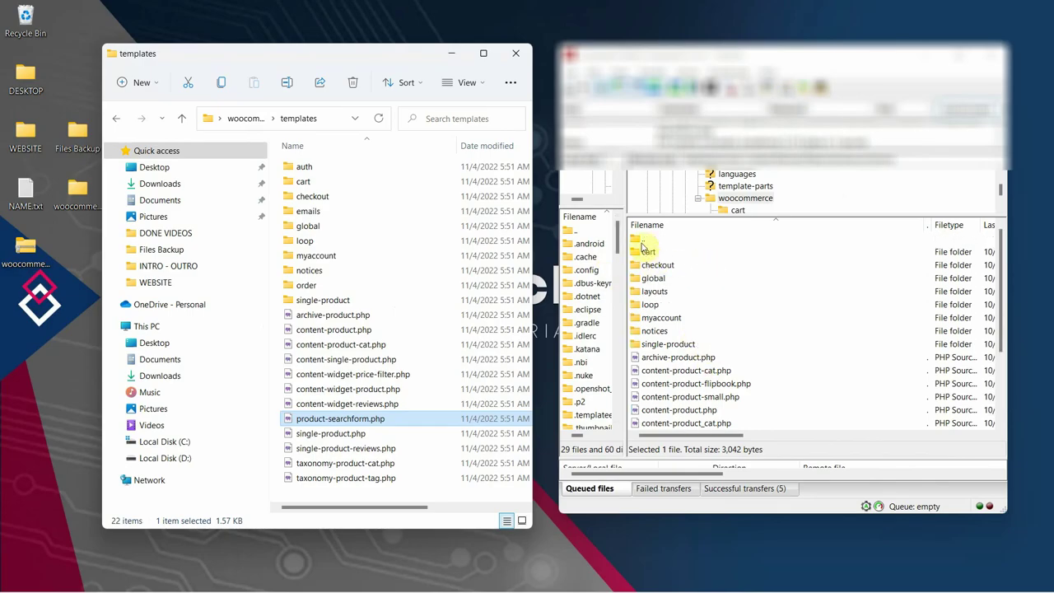
Step: In FileZilla, open the remote cart folder inside flatsome's woocommerce folder
left_click(636, 240)
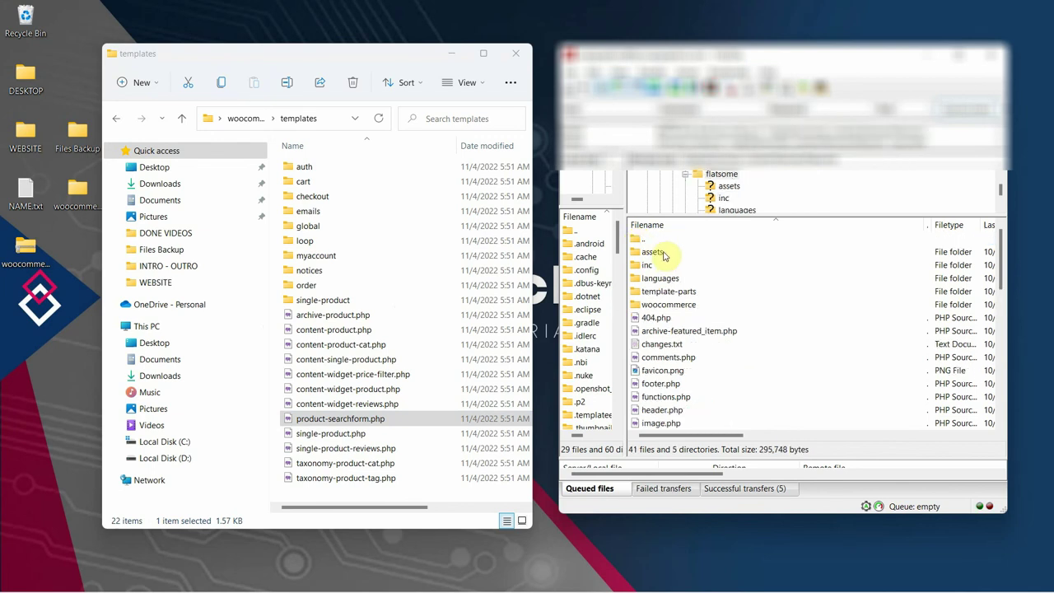
left_click(648, 305)
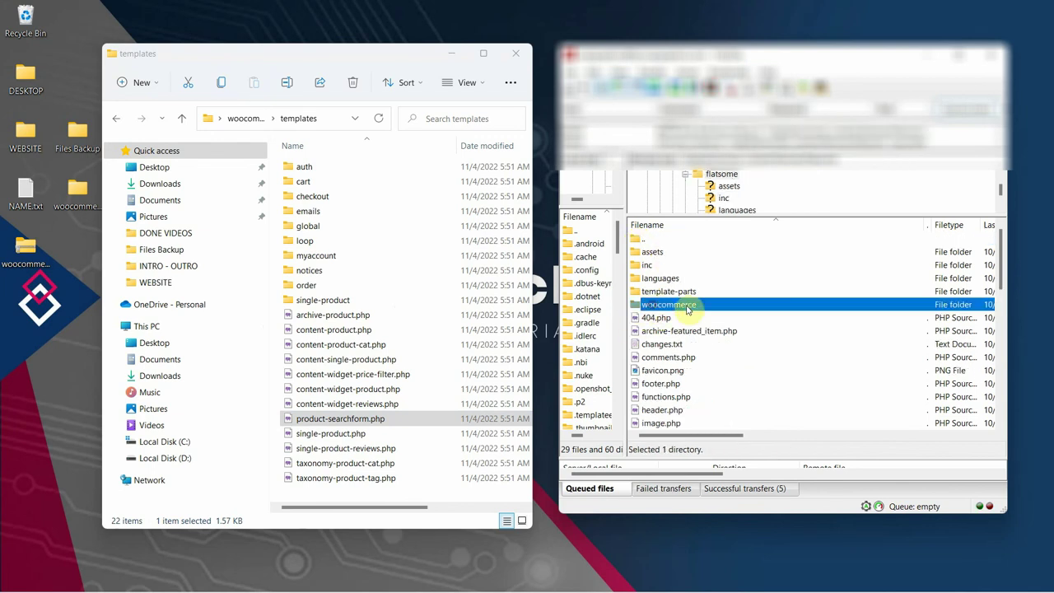
double_click(657, 306)
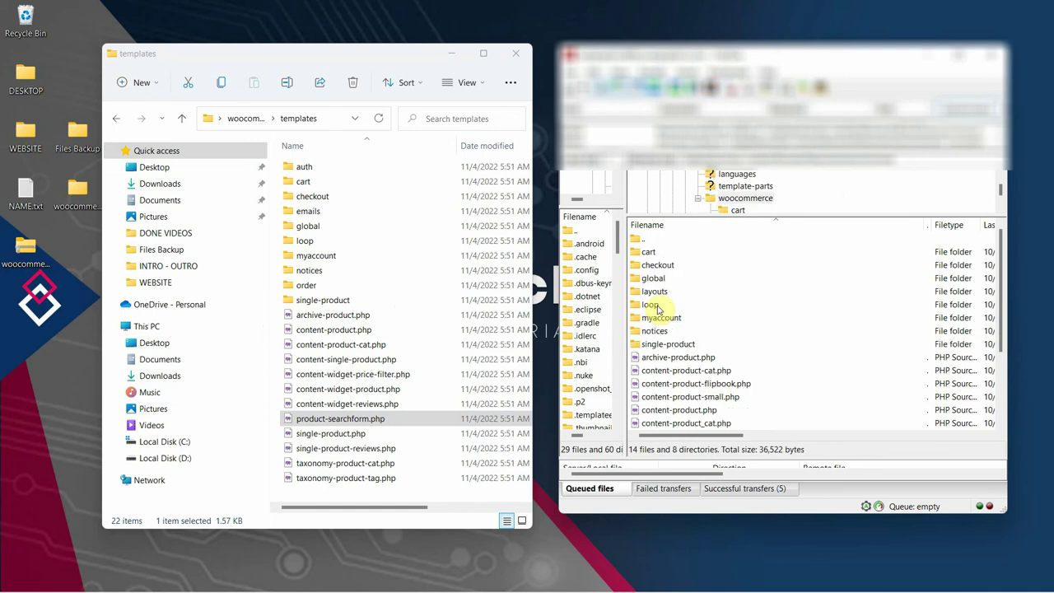
left_click(682, 255)
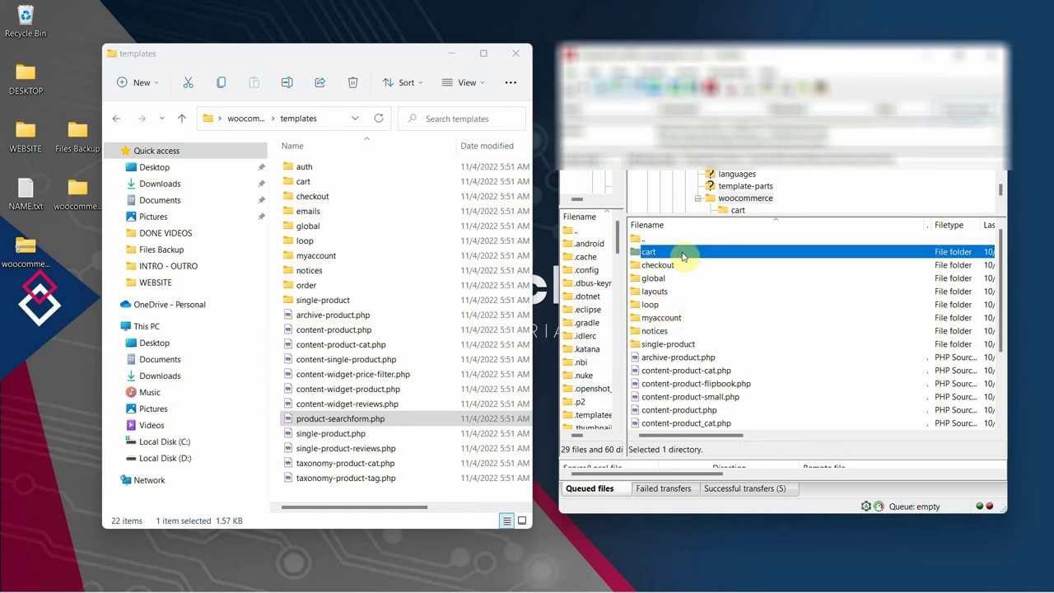
double_click(682, 254)
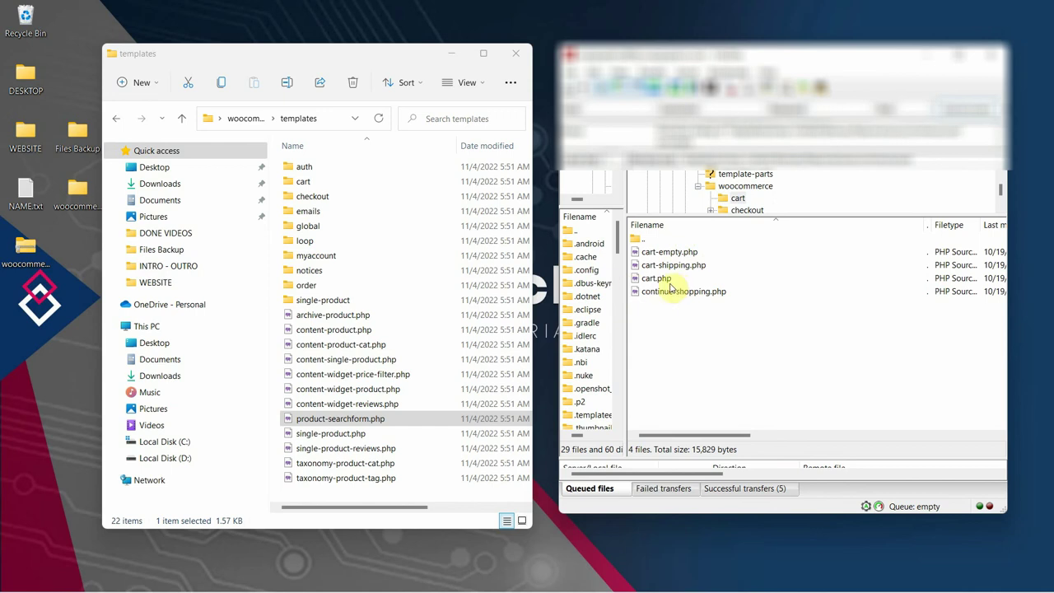
Step: Upload cart.php from the extracted templates' cart folder to the remote cart folder, overwriting the existing file
double_click(330, 182)
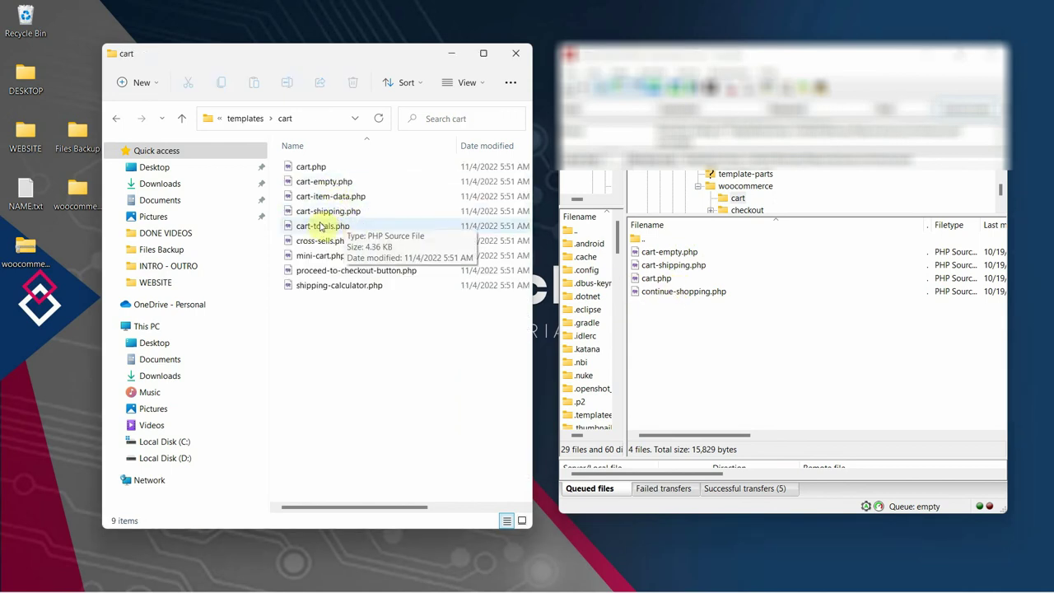
left_click(315, 168)
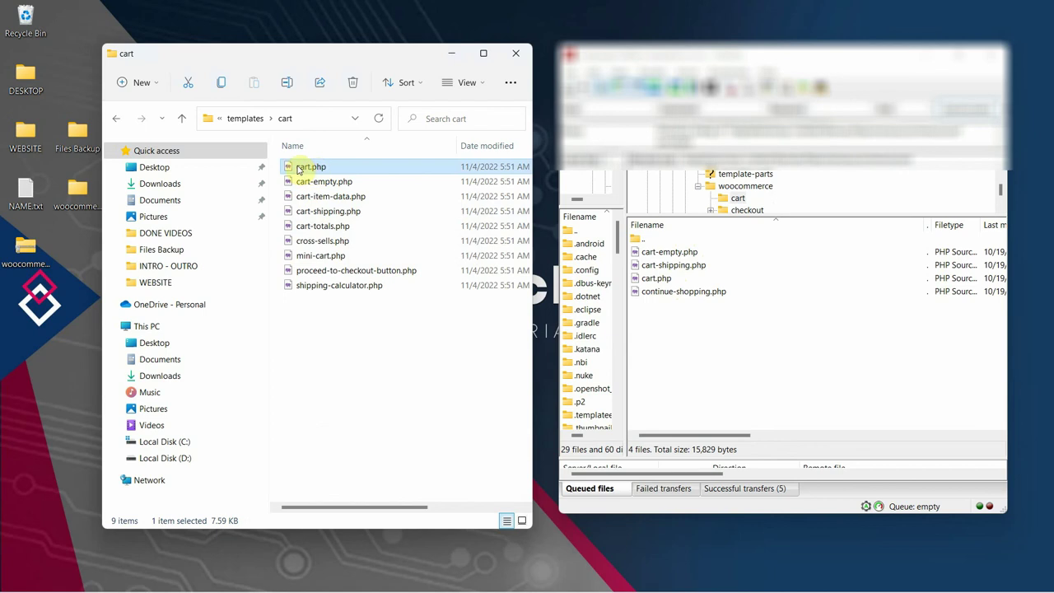
left_click_drag(299, 169, 795, 368)
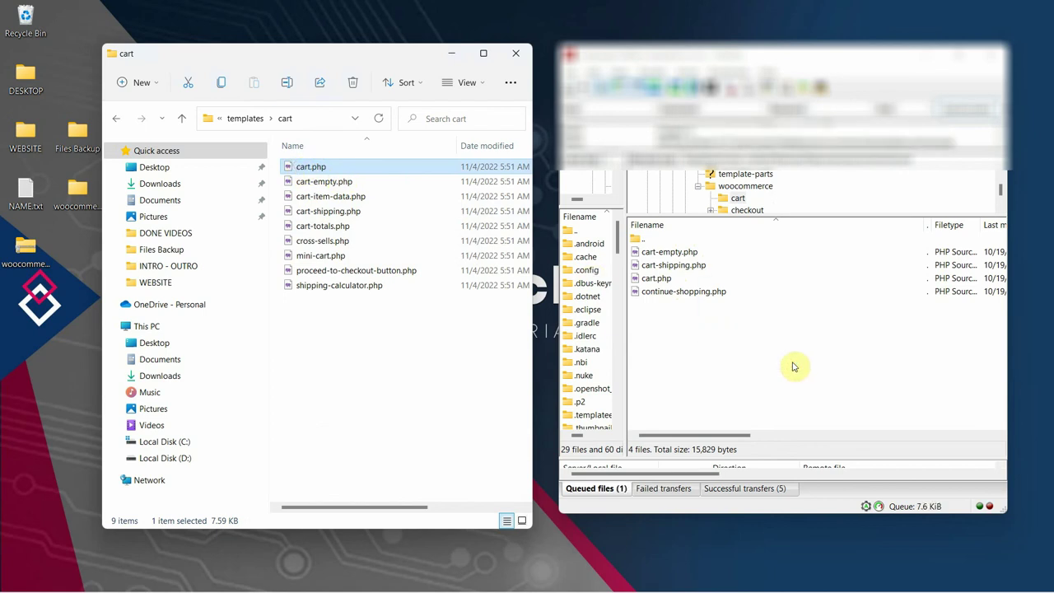
left_click(926, 381)
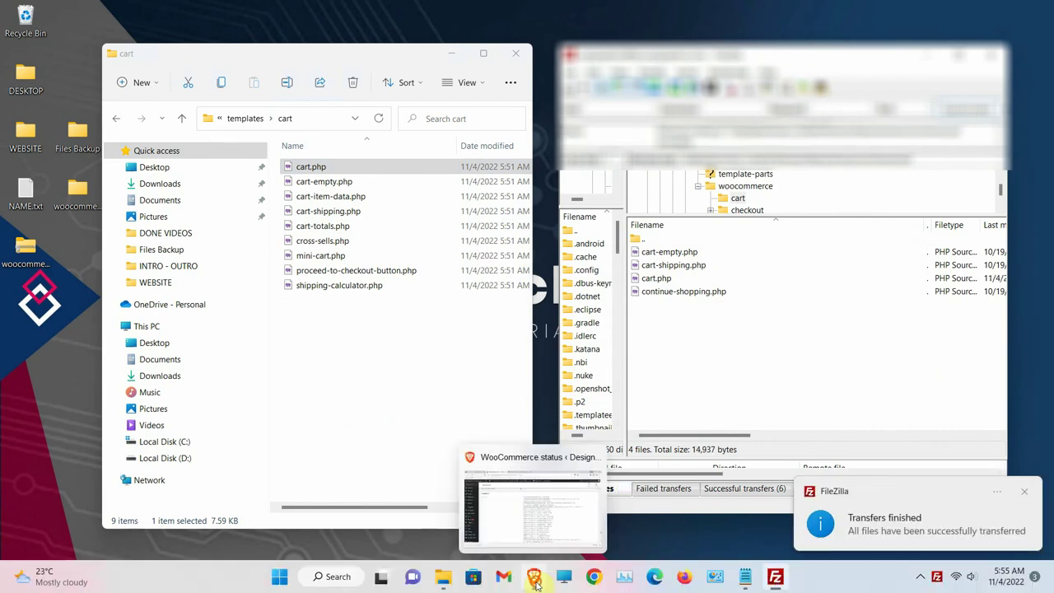
Step: Check the overrides list in Brave for the remaining outdated cart file, cart-empty.php, and return to the file windows
left_click(535, 579)
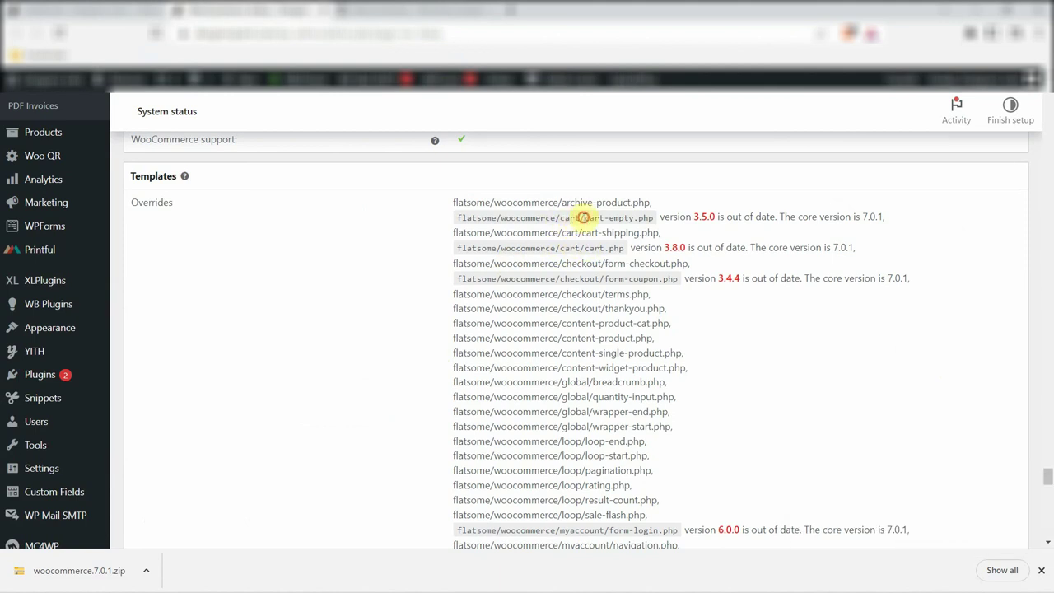
left_click_drag(584, 218, 653, 220)
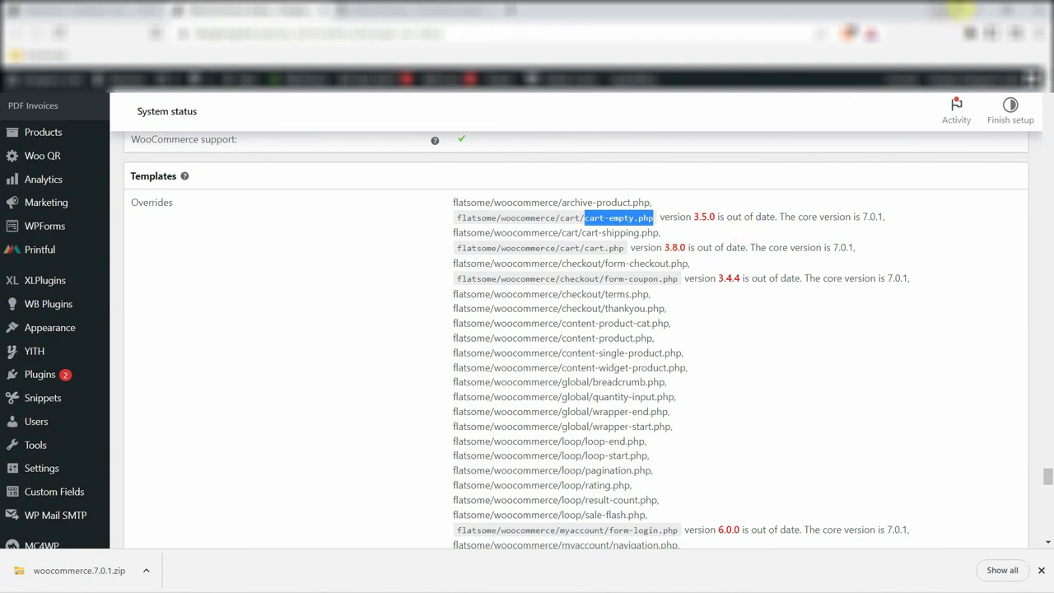
left_click(974, 10)
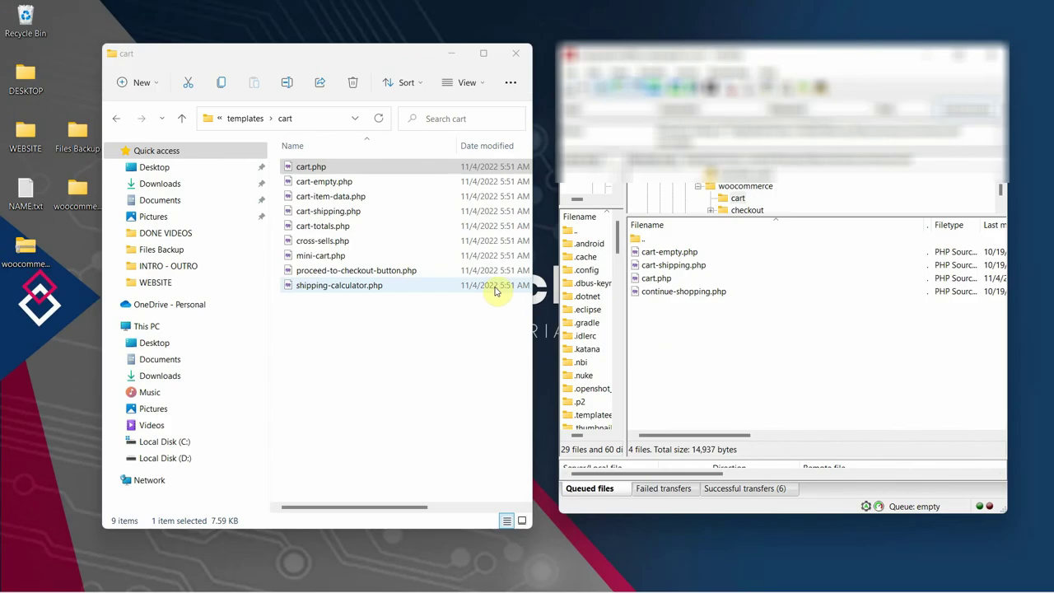
Step: Upload cart-empty.php from the extracted cart folder to the remote cart folder with the Overwrite action
left_click(298, 183)
left_click_drag(299, 186, 706, 358)
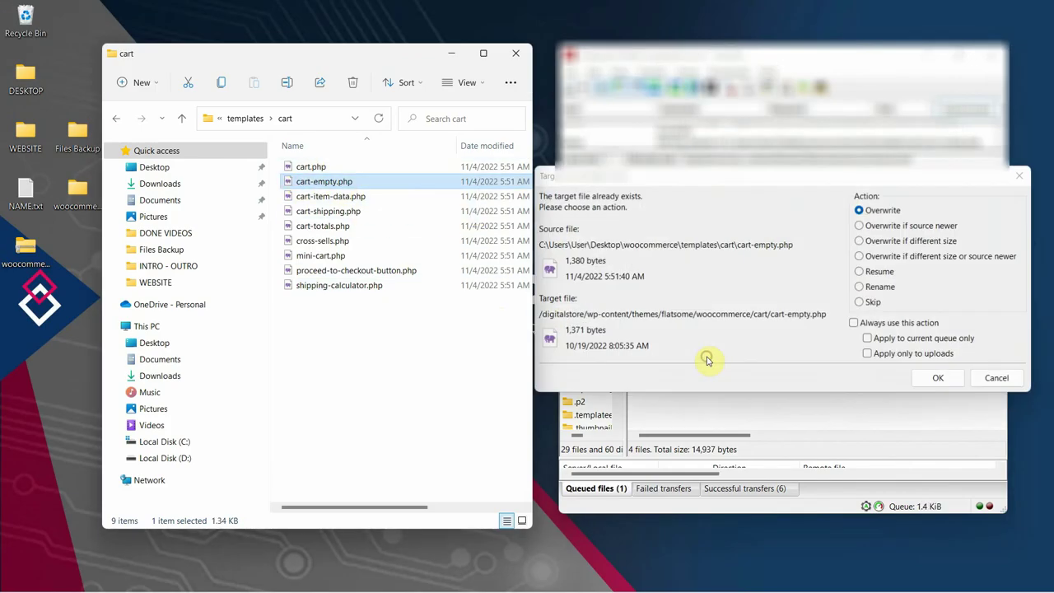
left_click(939, 379)
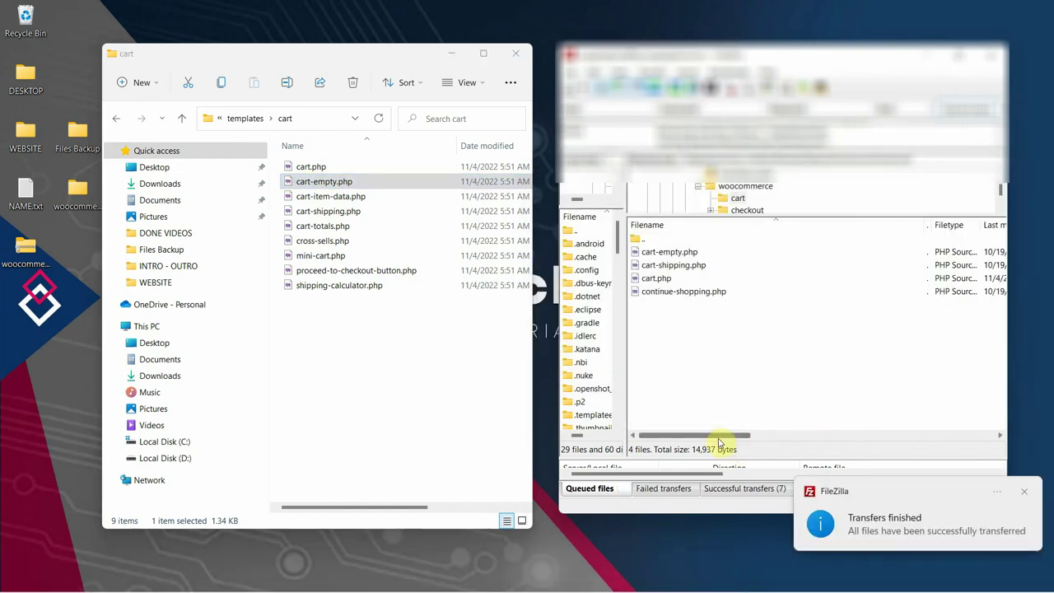
Step: Check the folder and file name of the outdated form-coupon.php in Brave's overrides list, and return to the file windows
left_click(536, 577)
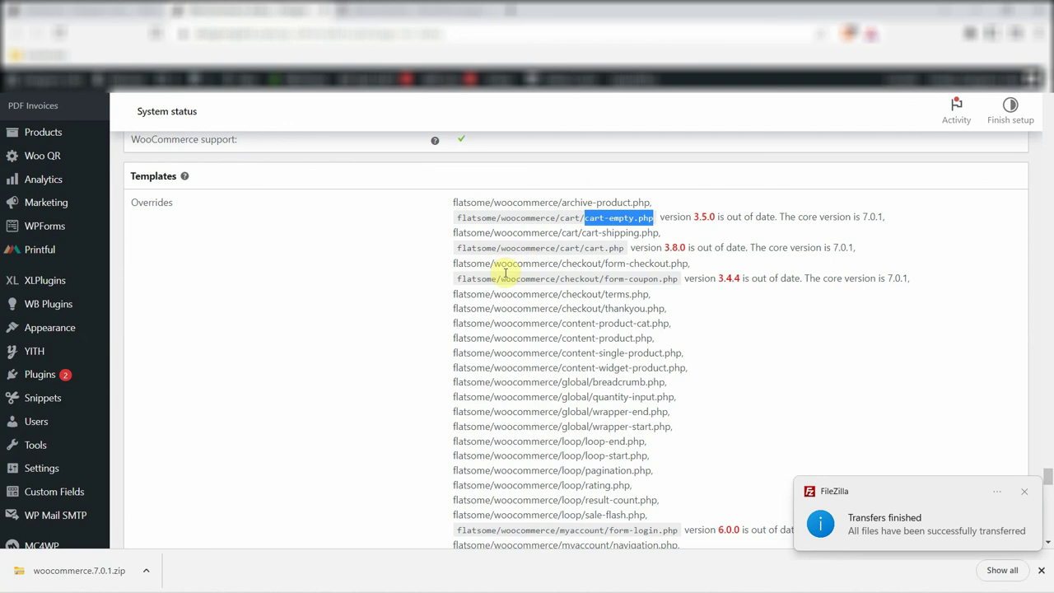
left_click_drag(603, 280, 677, 281)
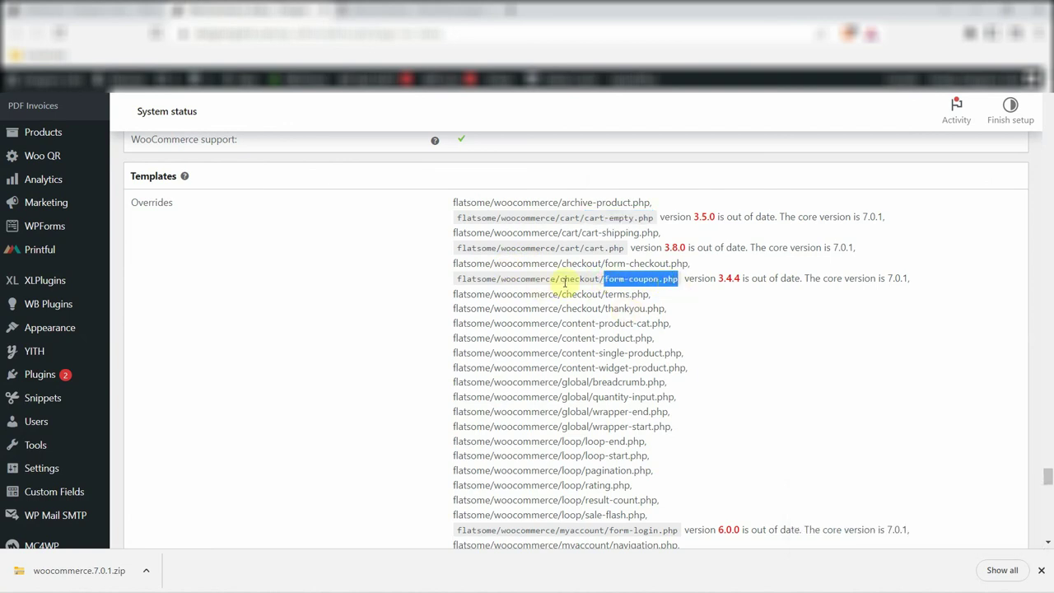
left_click_drag(560, 280, 607, 282)
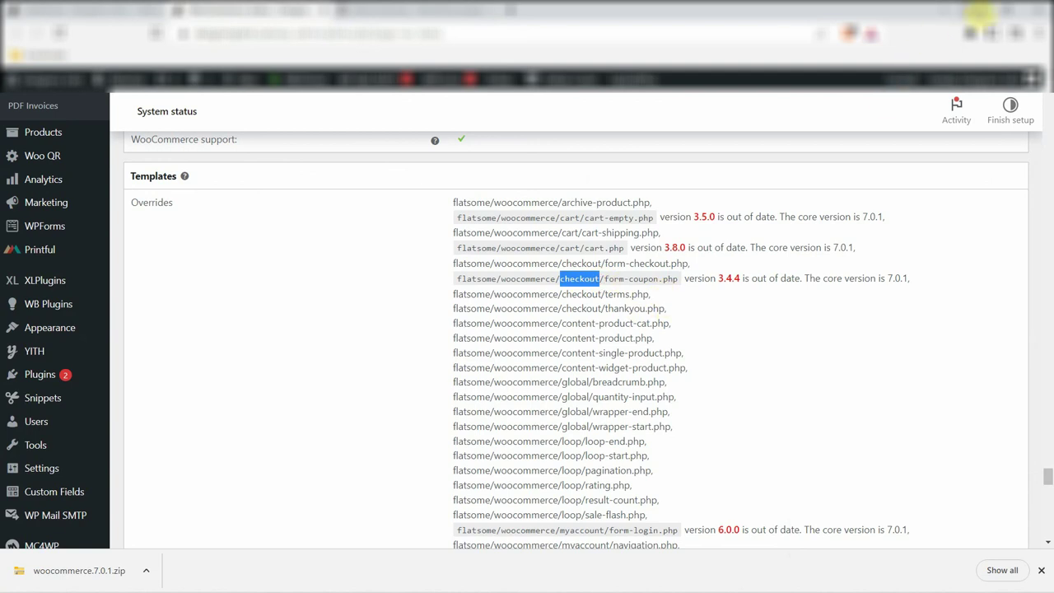
left_click(979, 12)
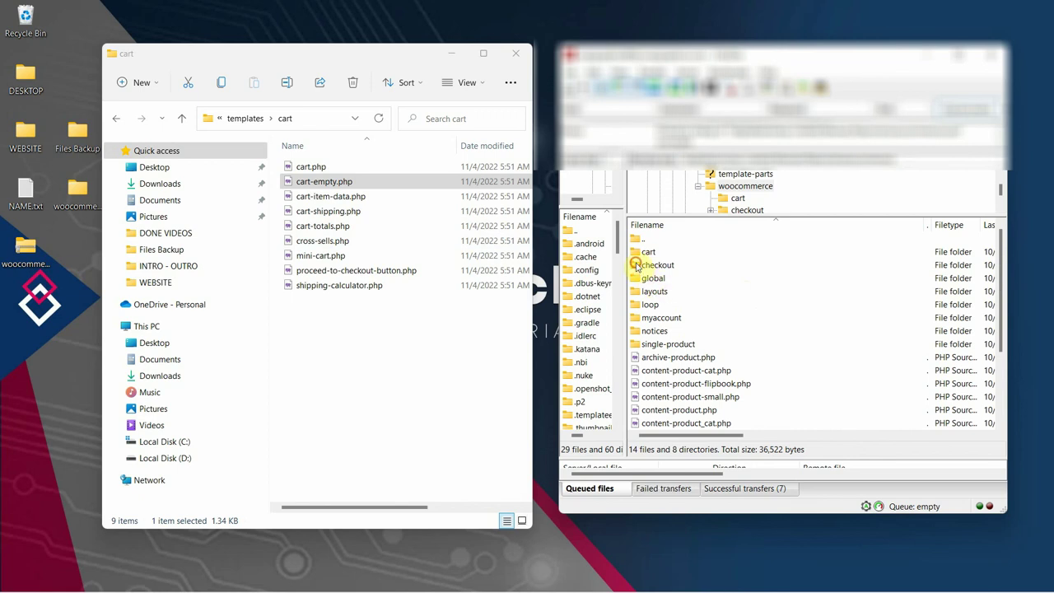
Step: Upload form-coupon.php from the extracted templates' checkout folder to the remote checkout folder, overwriting the existing file
left_click(641, 265)
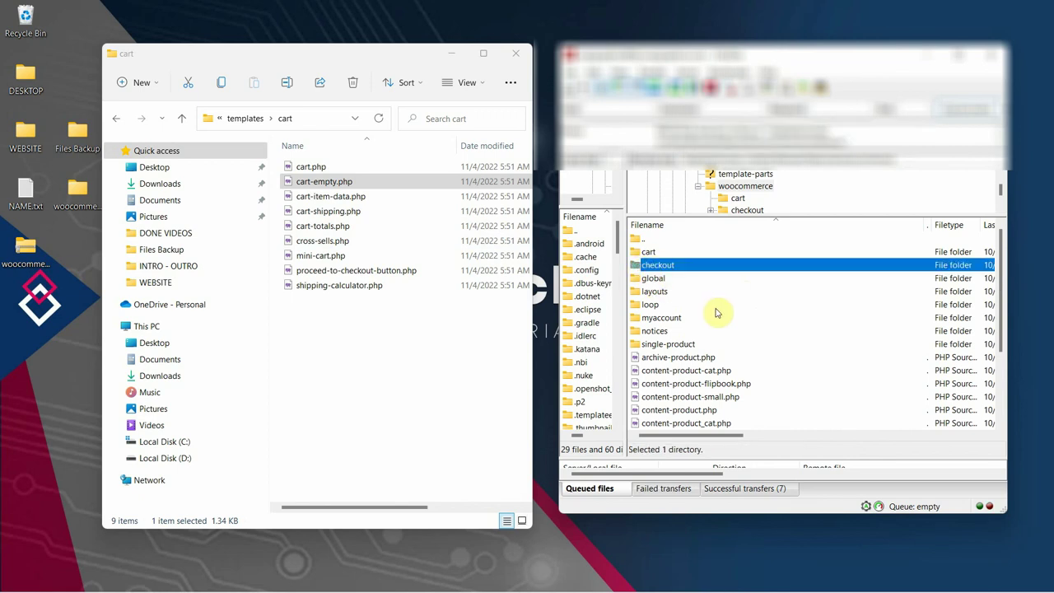
key("Return")
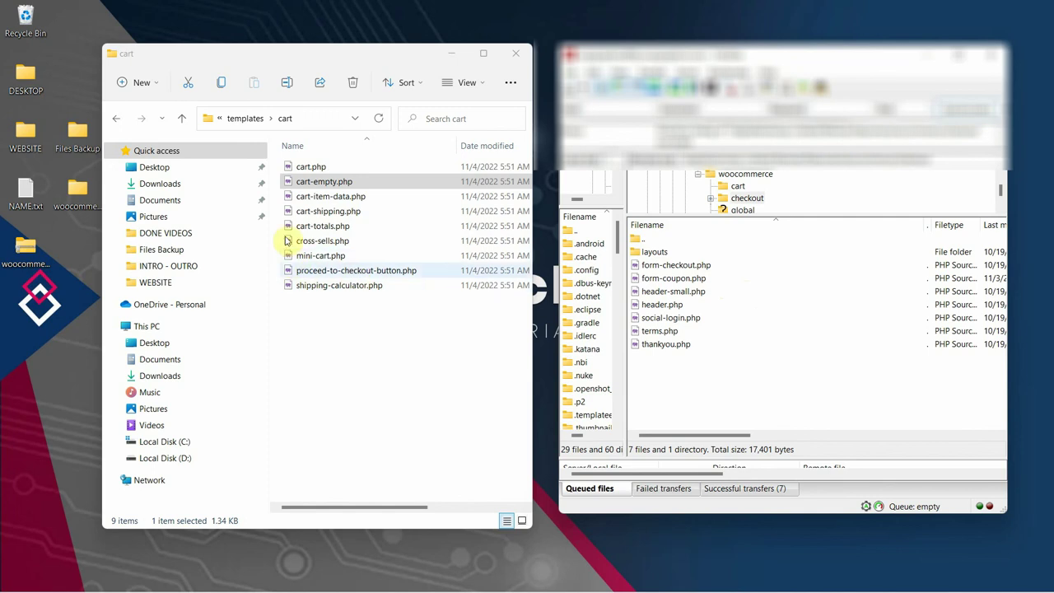
left_click(182, 119)
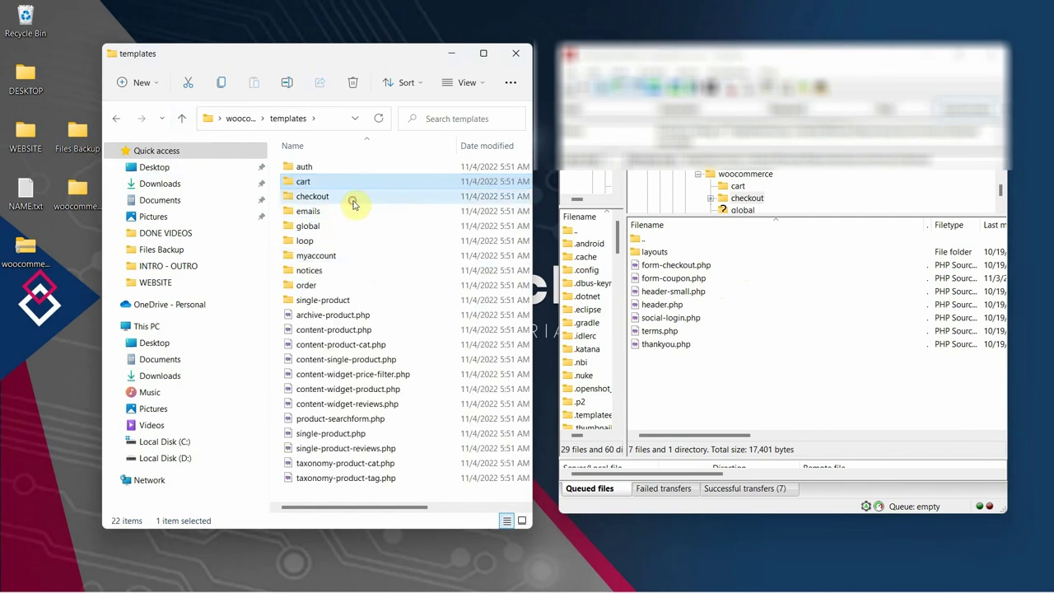
double_click(384, 197)
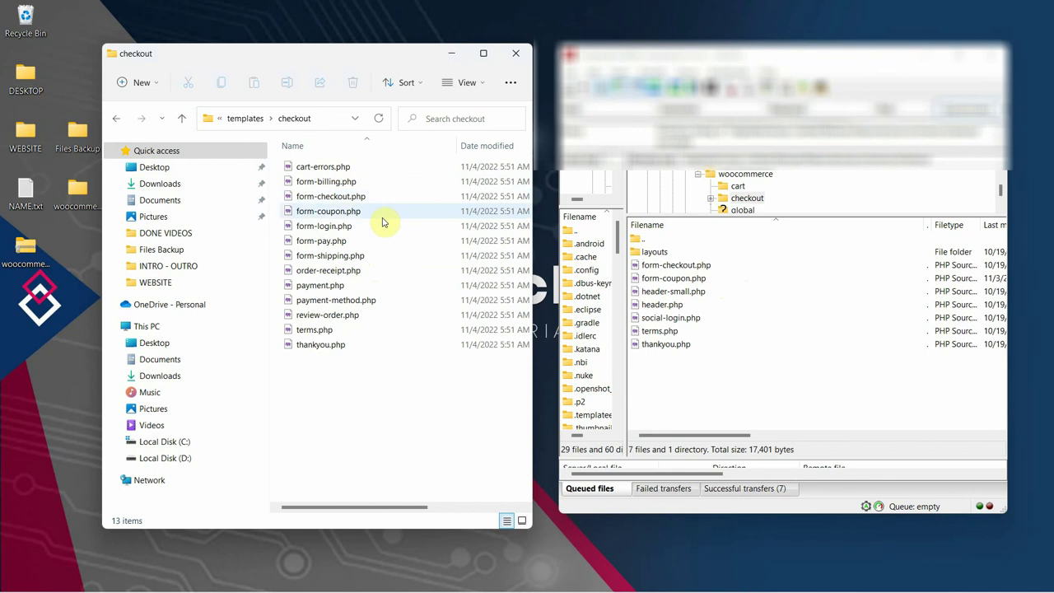
left_click(318, 210)
left_click_drag(298, 215, 708, 388)
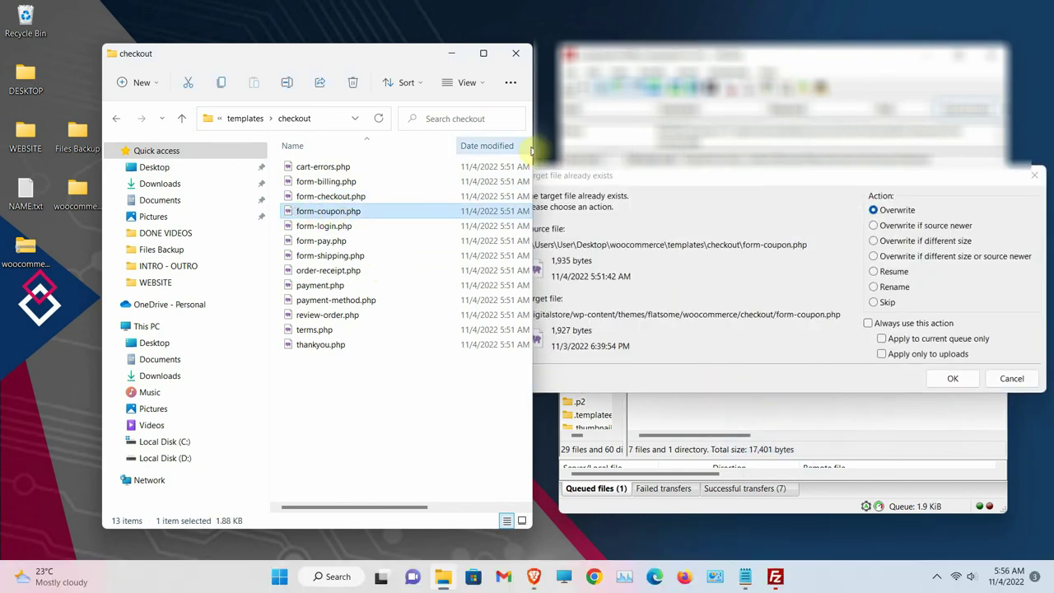
left_click(952, 380)
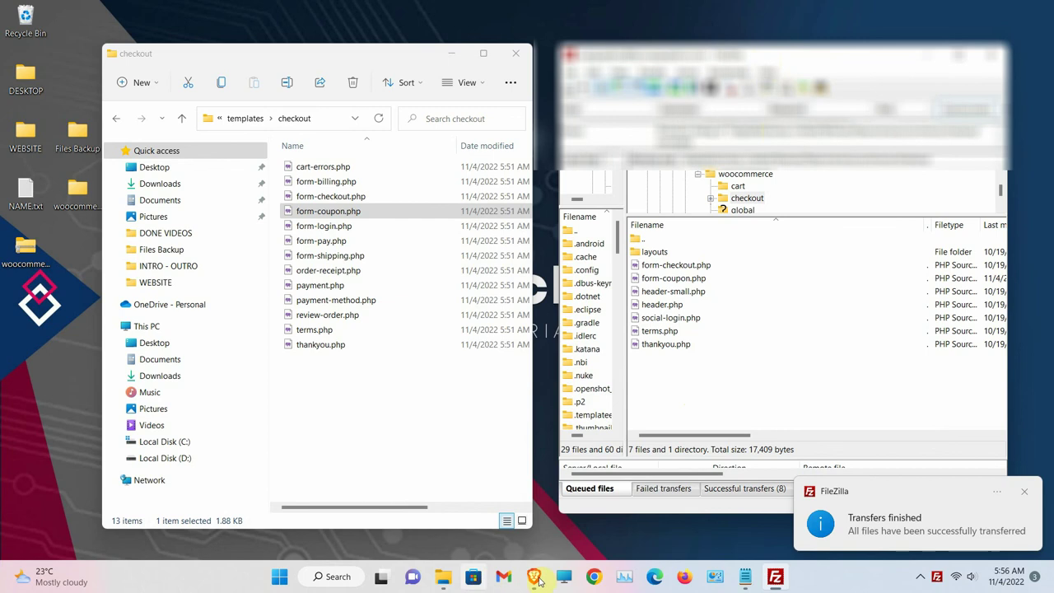
Step: Check the folder and file name of the outdated form-login.php in Brave's overrides list, and return to the file windows
left_click(533, 586)
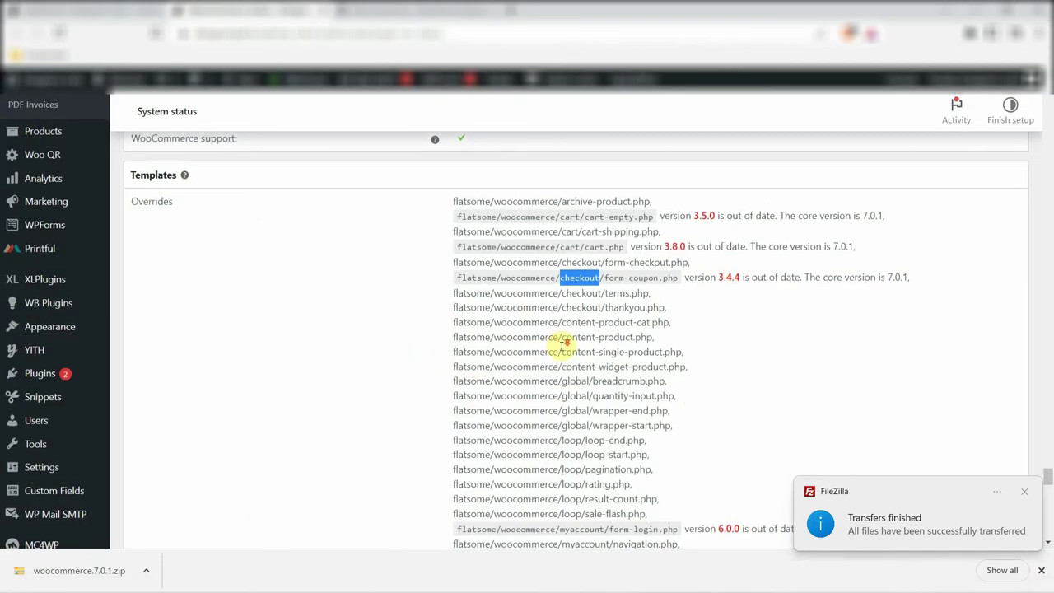
scroll(561, 341, "down", 2)
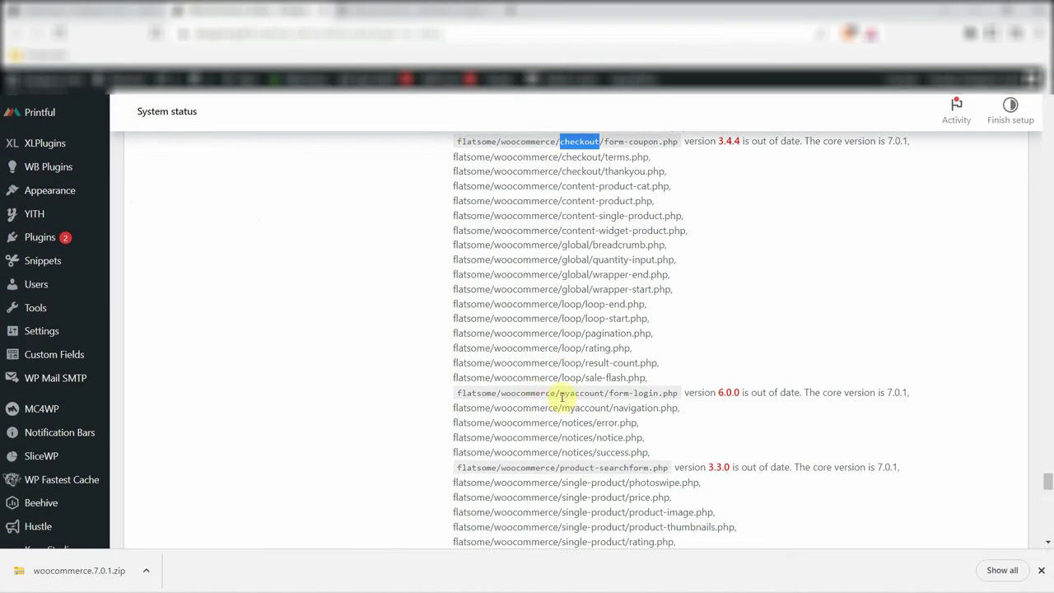
left_click_drag(561, 394, 661, 396)
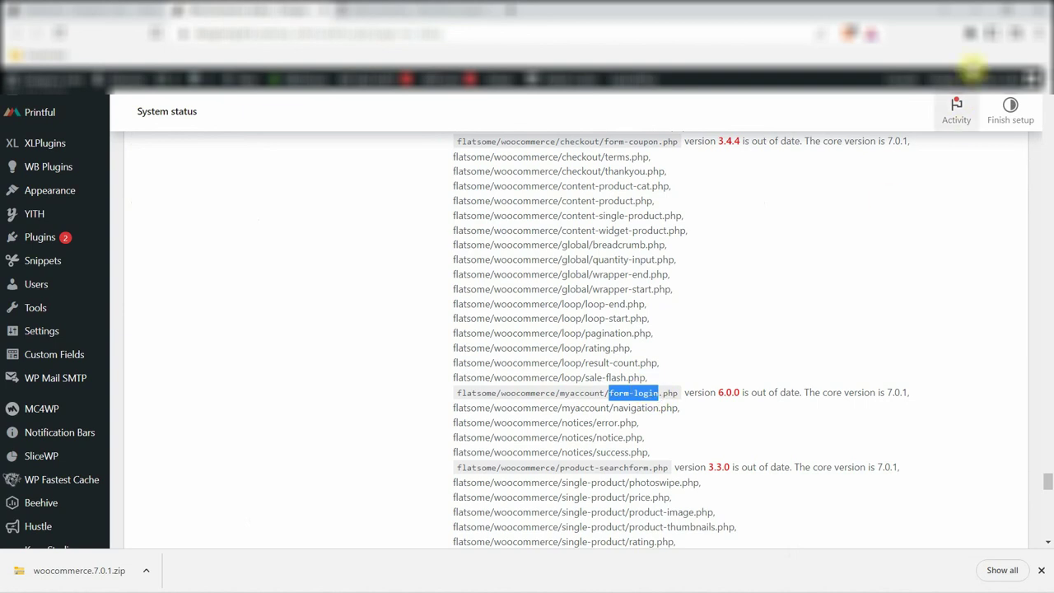
left_click(975, 12)
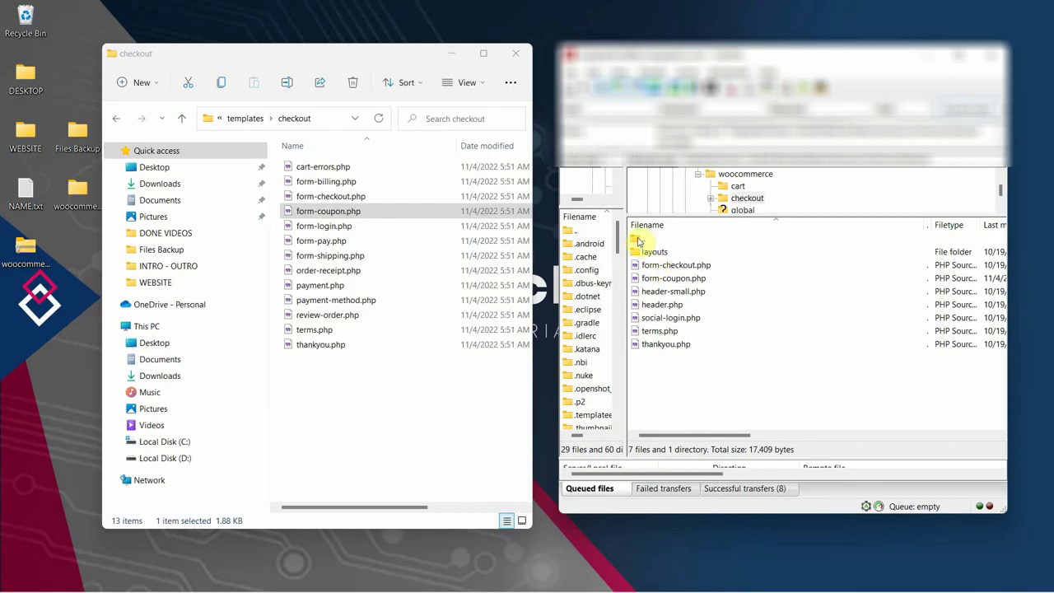
Step: Upload form-login.php from the extracted templates' myaccount folder to the remote myaccount folder with the Overwrite action
left_click(635, 322)
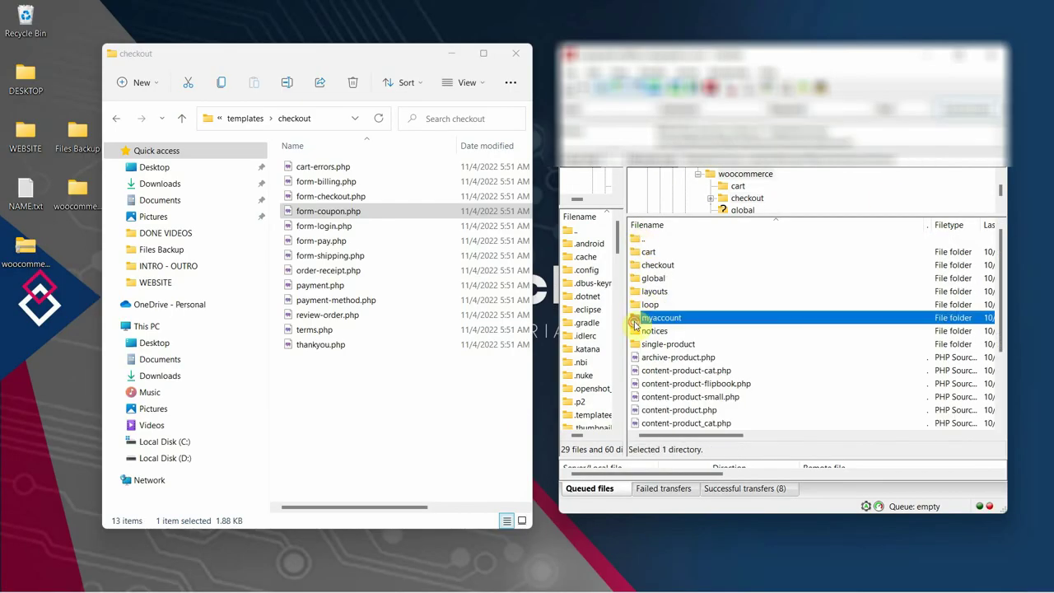
double_click(635, 322)
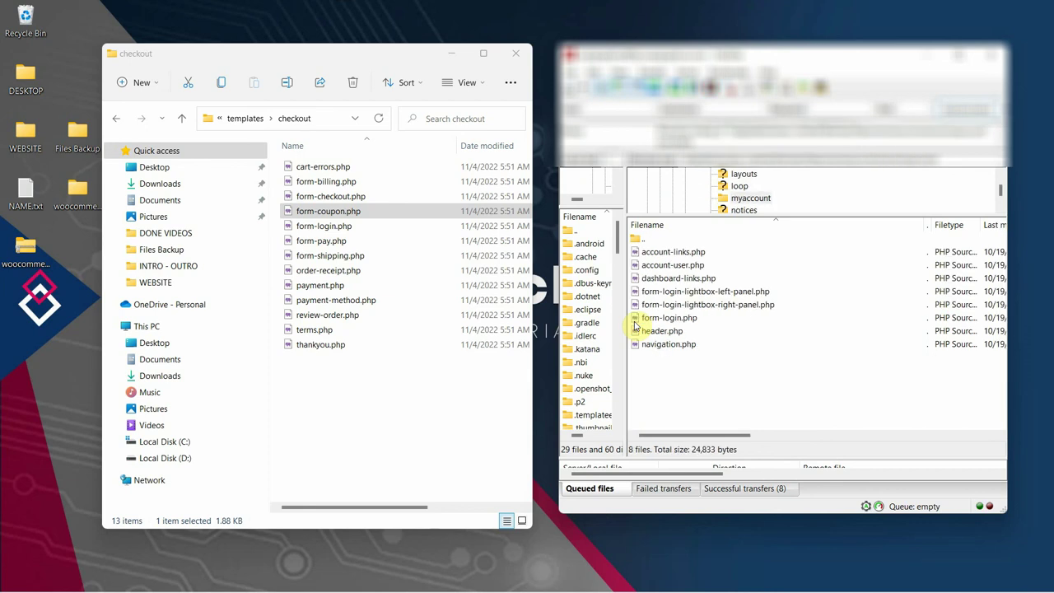
left_click(184, 118)
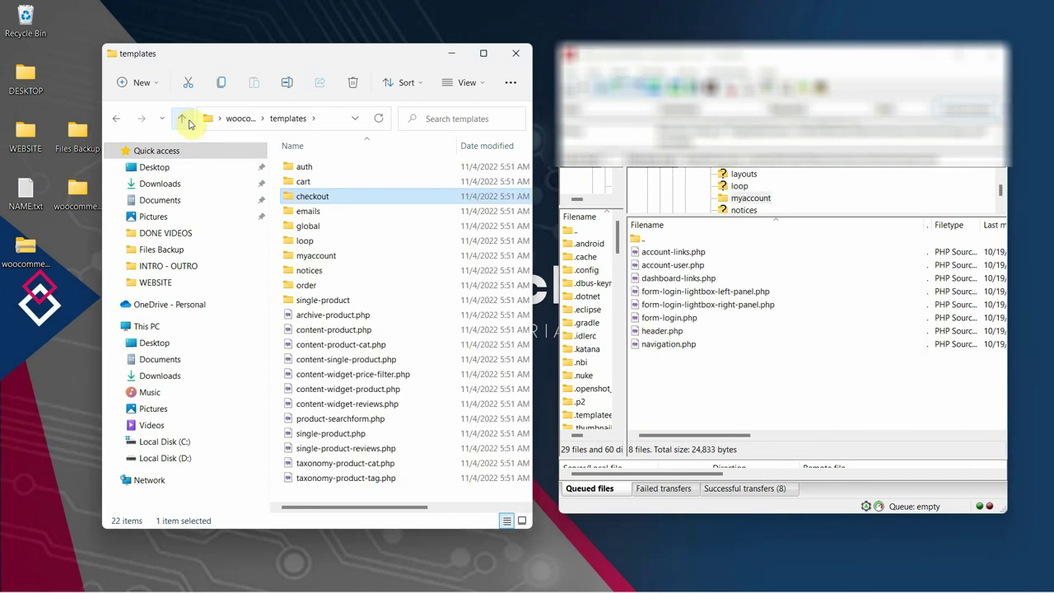
left_click(308, 257)
double_click(371, 258)
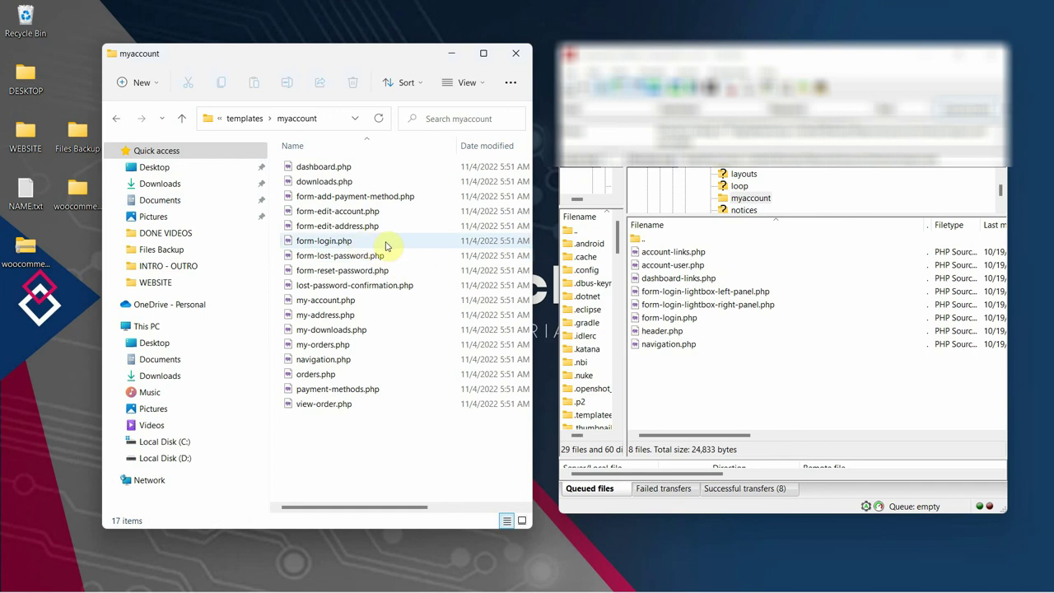
left_click(350, 240)
left_click_drag(310, 244, 736, 372)
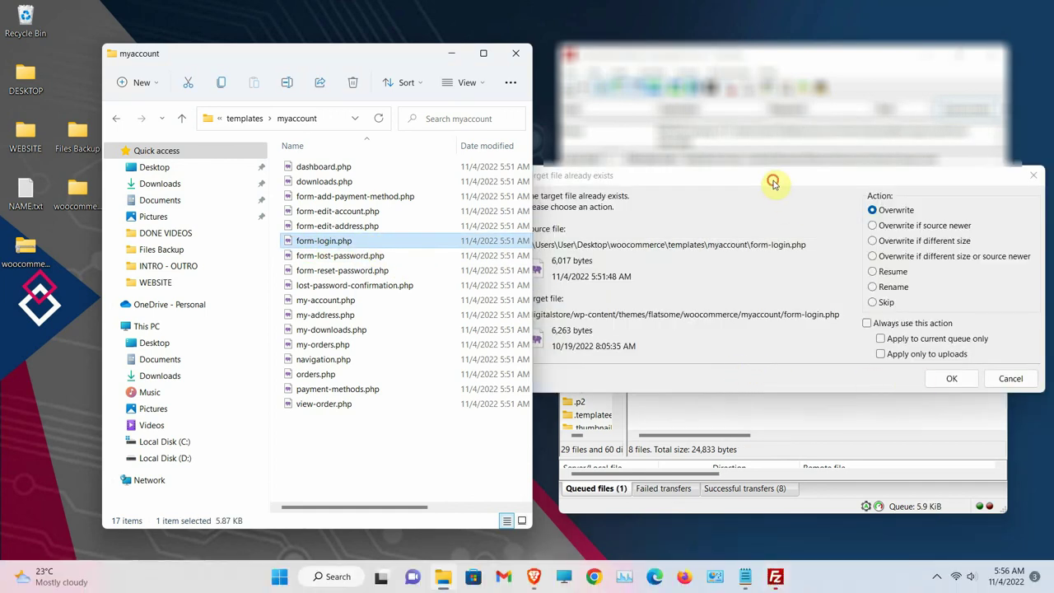
left_click(951, 378)
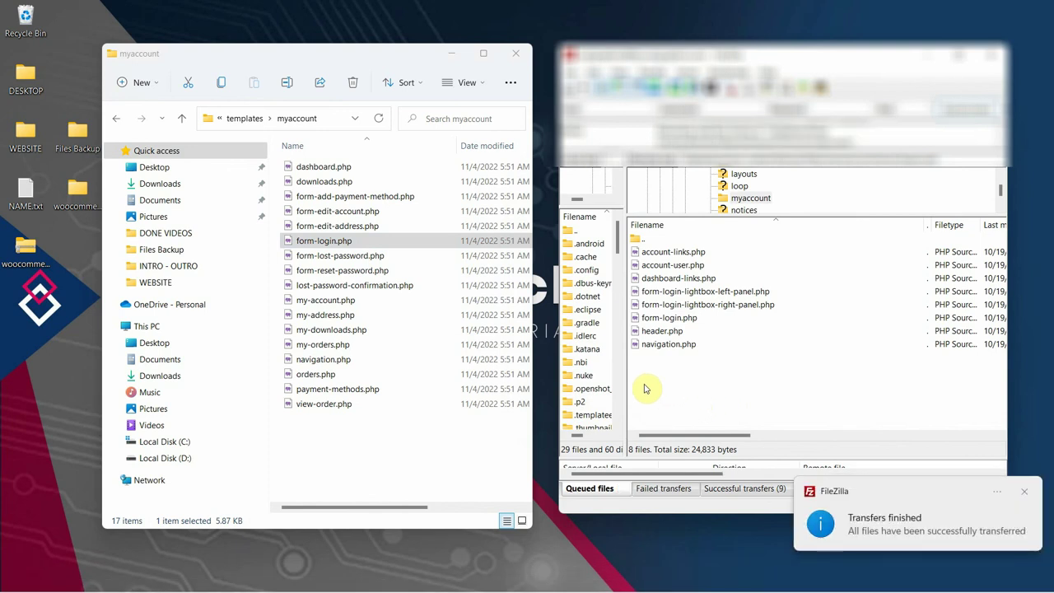
Step: Check the location of the outdated product-searchform.php in Brave's overrides list, and return to the file windows
mouse_move(492, 590)
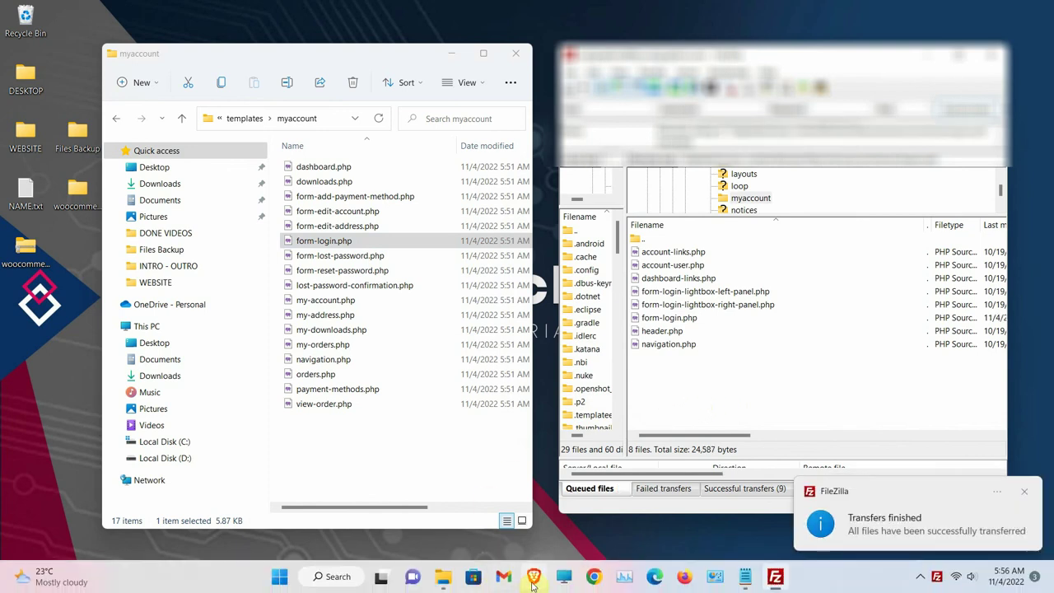
left_click(534, 577)
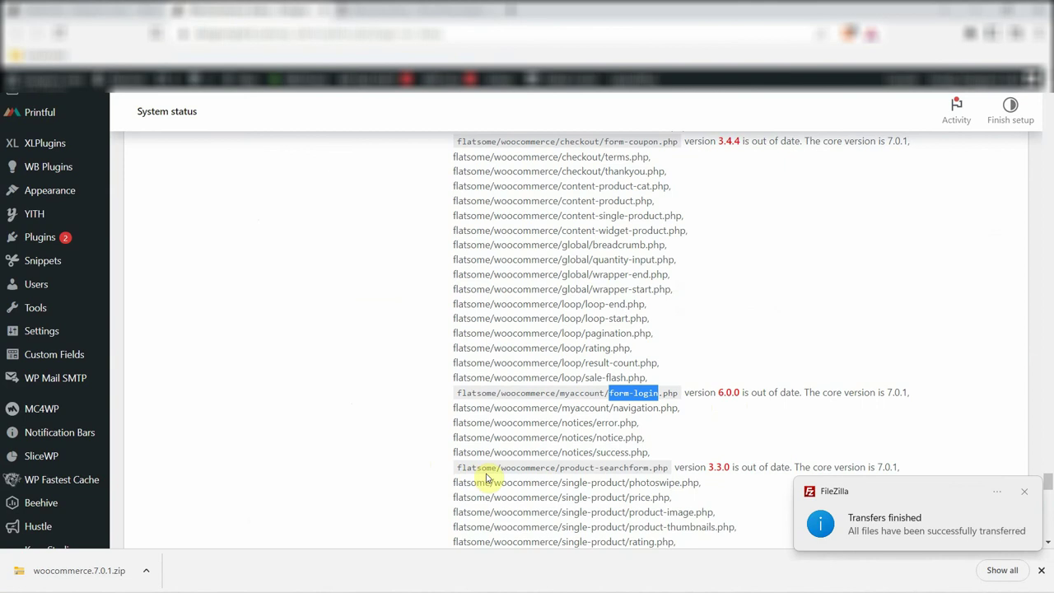
left_click(420, 472)
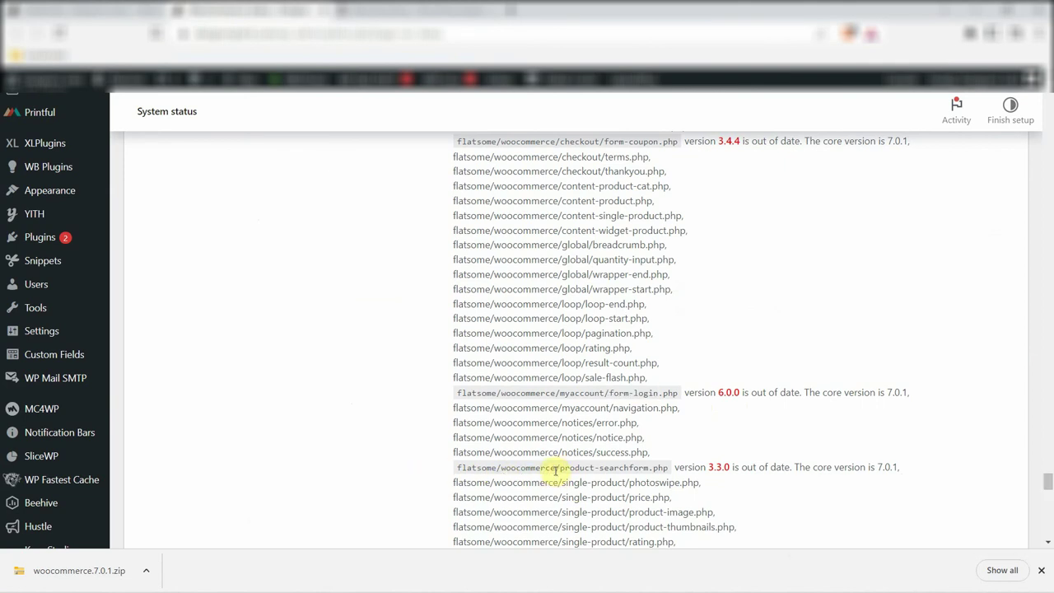
left_click_drag(556, 470, 633, 470)
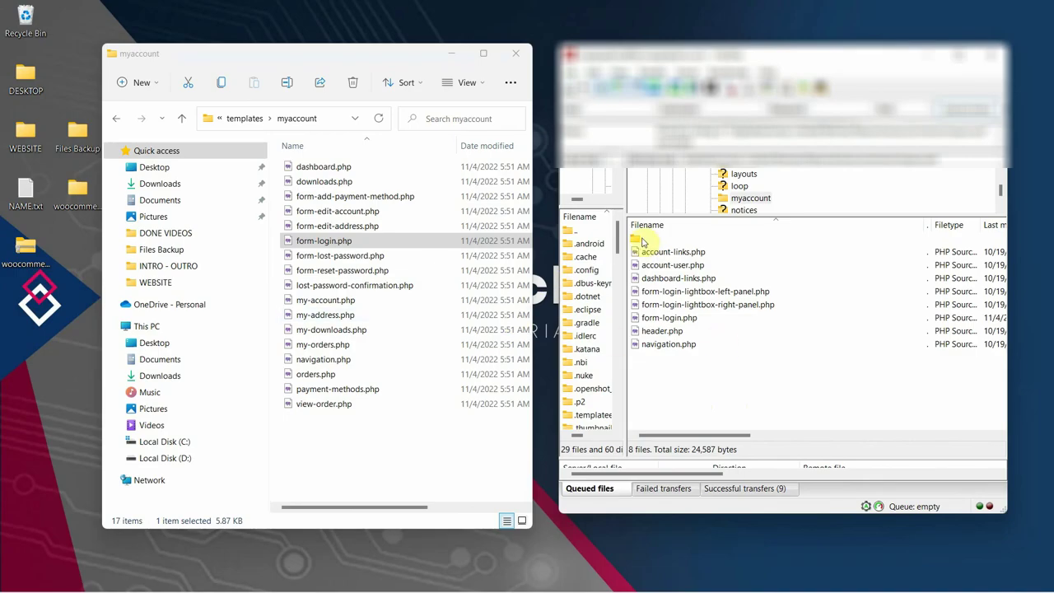
Step: Upload product-searchform.php from the extracted templates folder to flatsome's remote woocommerce folder, overwriting the existing file
left_click(637, 240)
double_click(637, 240)
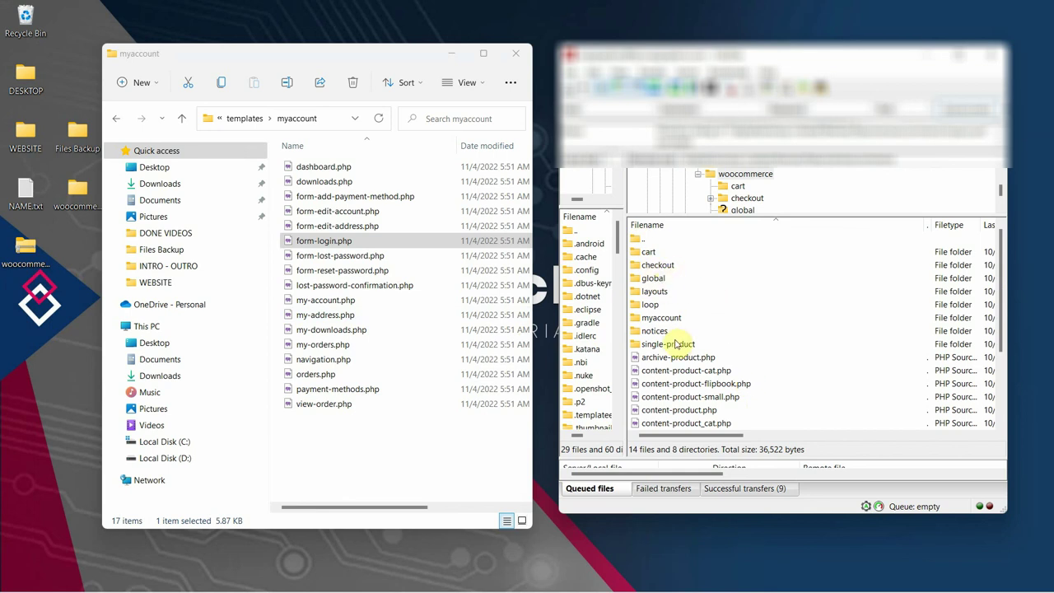
left_click(364, 242)
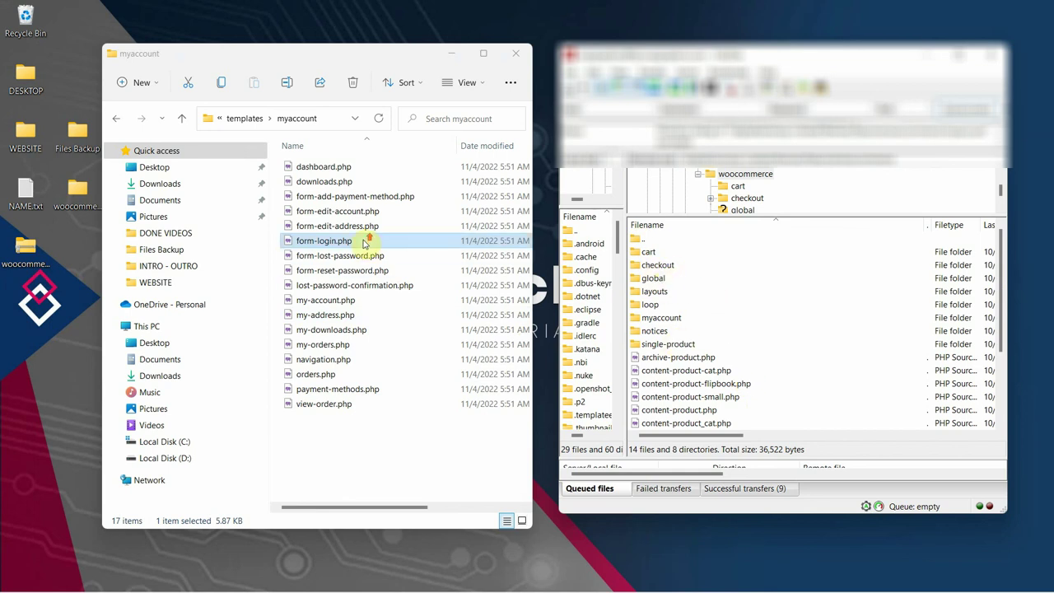
left_click(182, 118)
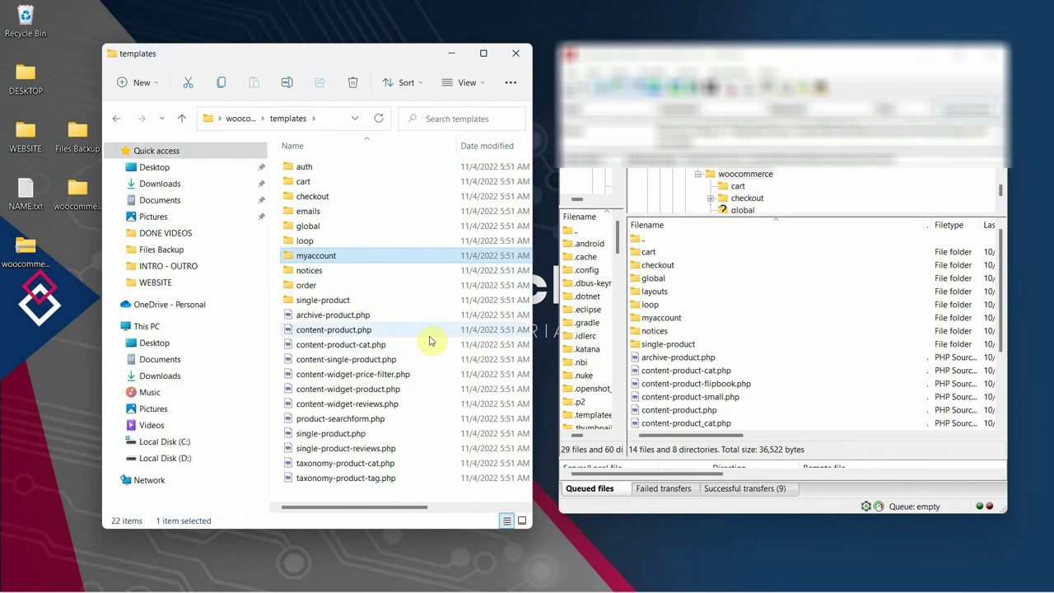
left_click(332, 420)
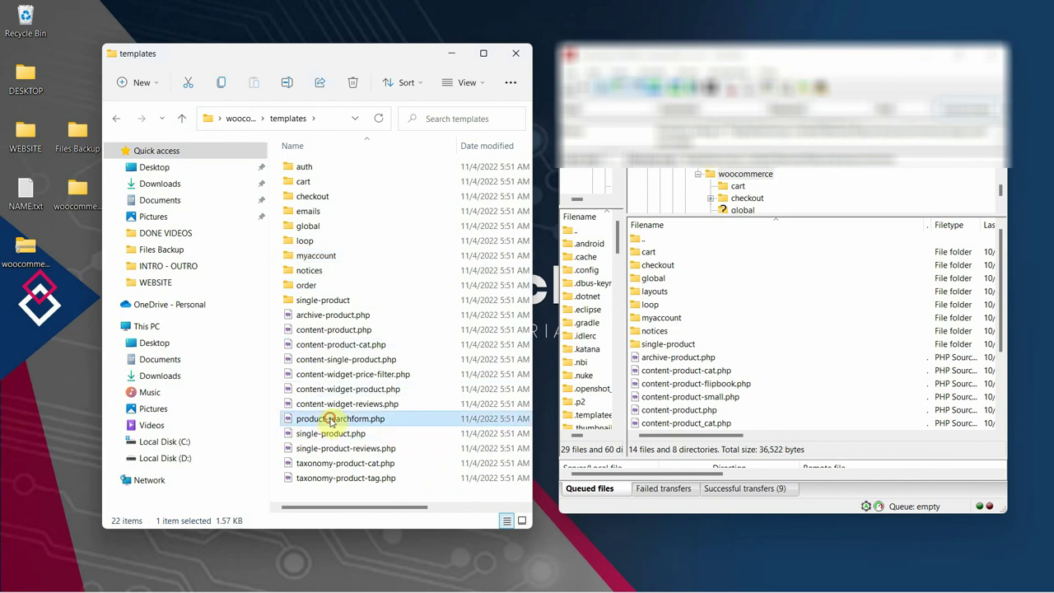
left_click_drag(300, 422, 799, 414)
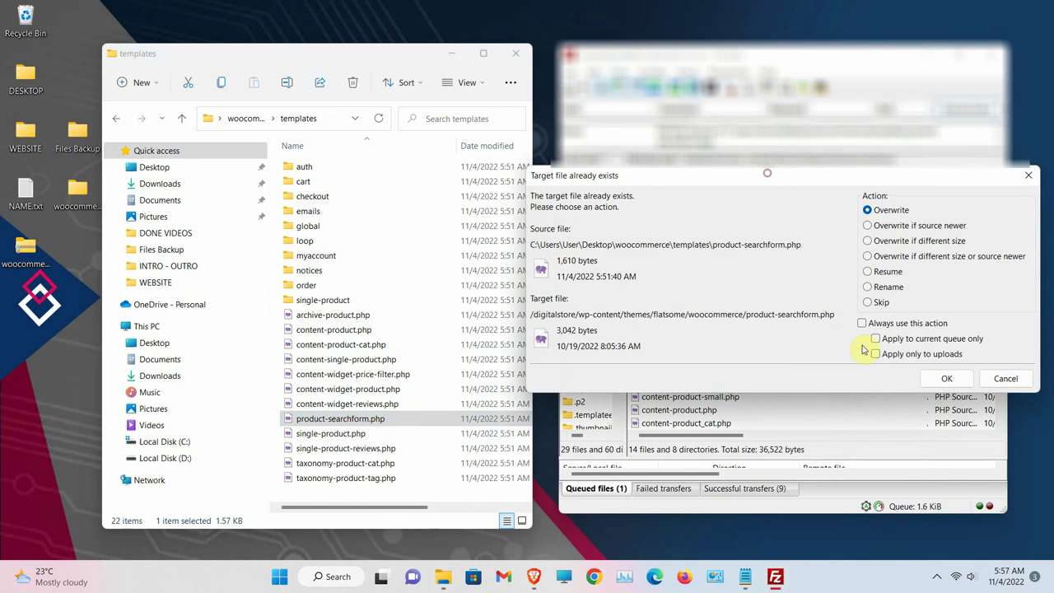
left_click(946, 378)
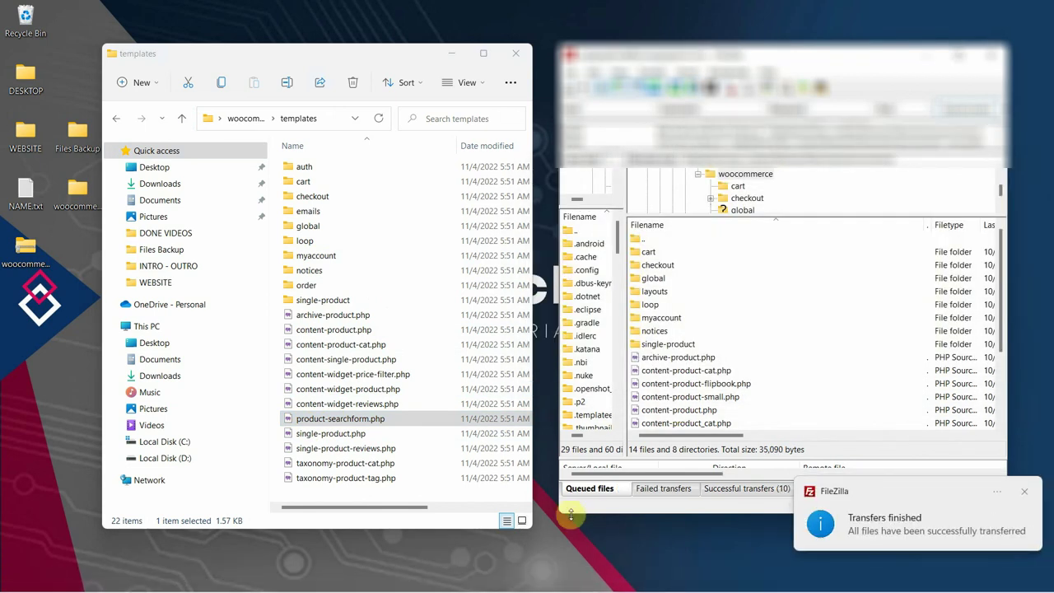
Step: Switch to Brave, dismiss the downloads bar and reload the WooCommerce System status page
left_click(532, 581)
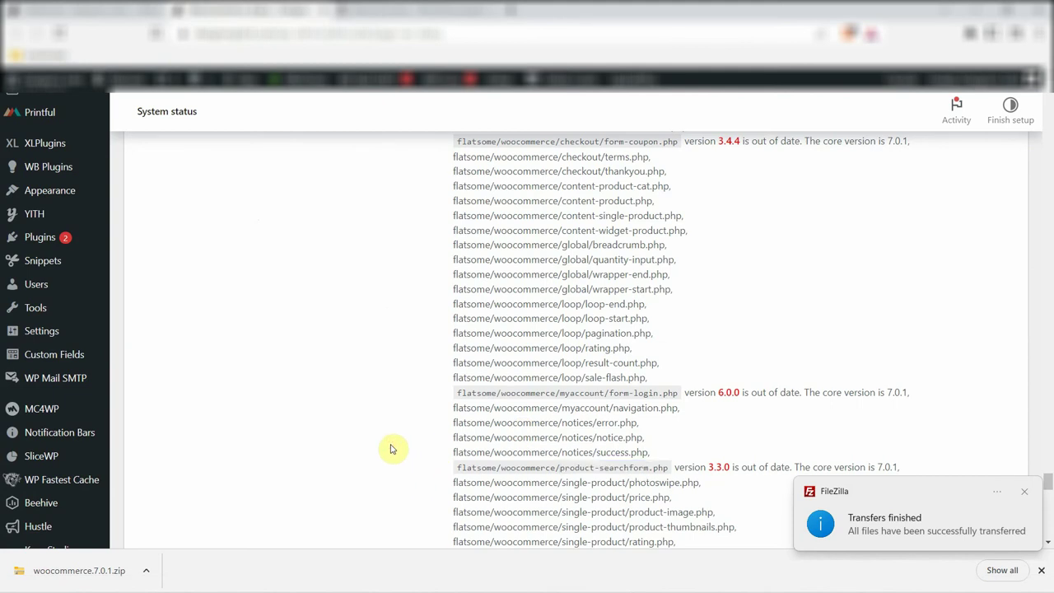
left_click(1044, 570)
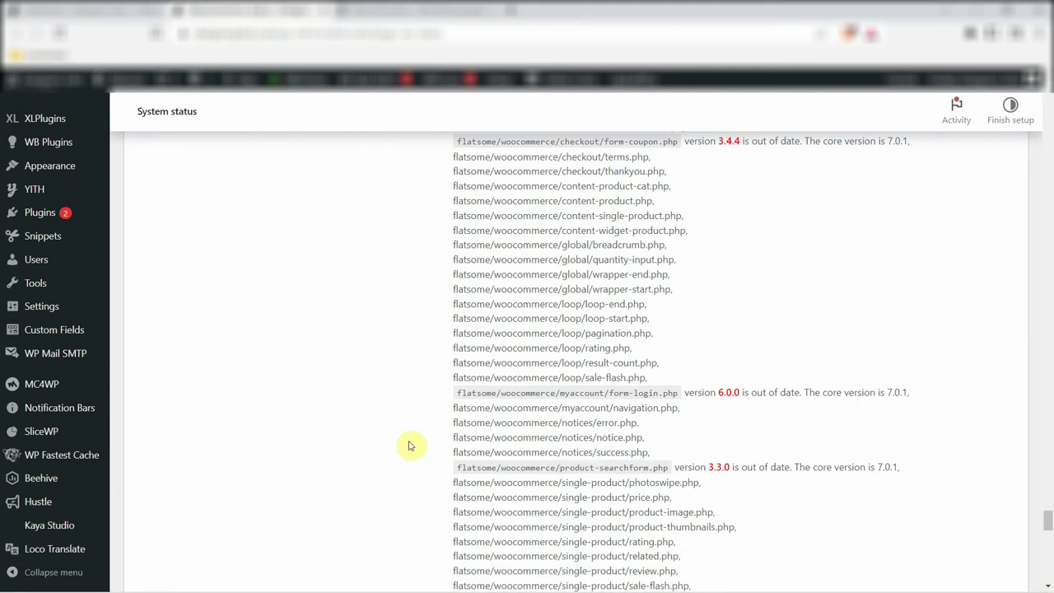
scroll(410, 446, "down", 2)
scroll(410, 445, "down", 1)
scroll(410, 445, "up", 4)
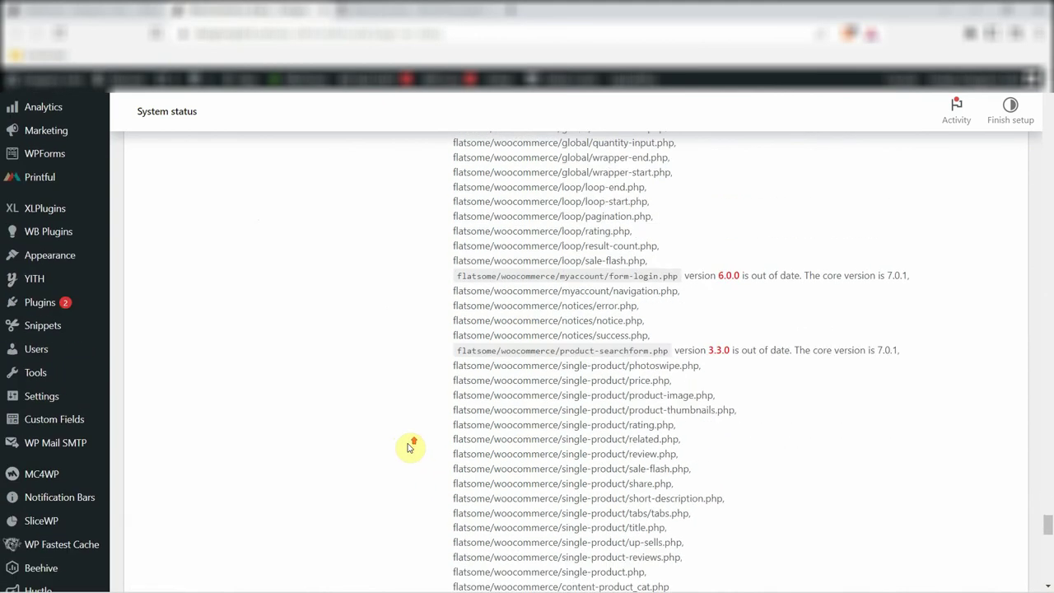
scroll(409, 446, "up", 2)
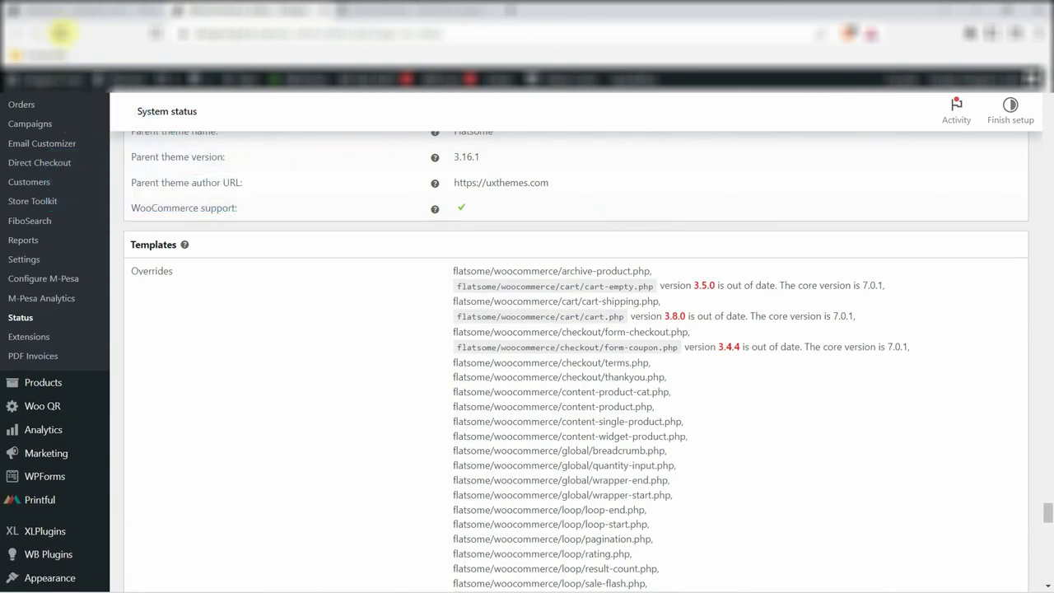
left_click(61, 33)
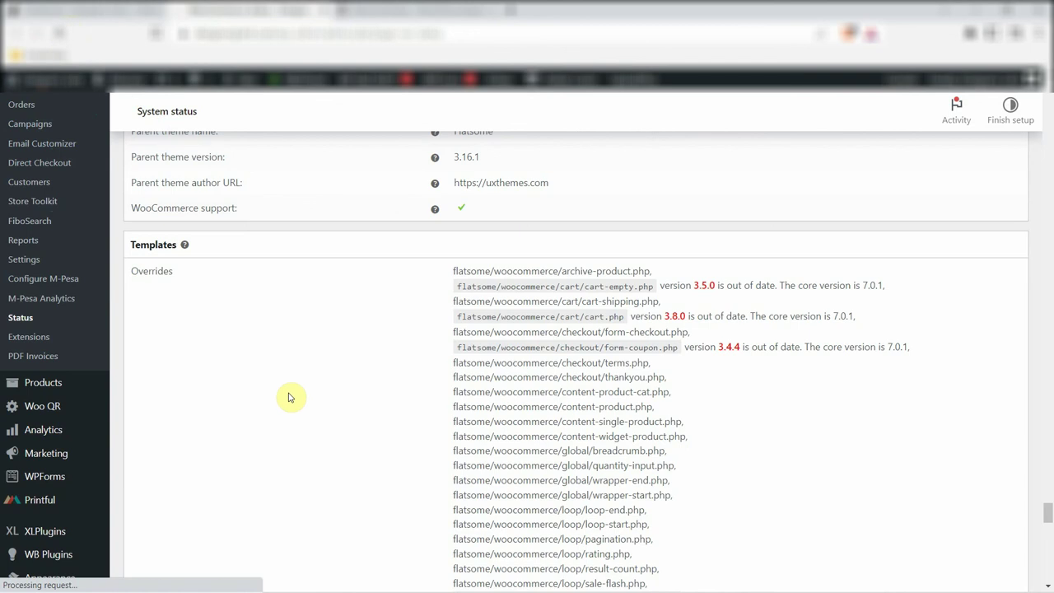
Step: Examine the reloaded Templates overrides list for any flatsome files still marked out of date
scroll(290, 396, "down", 1)
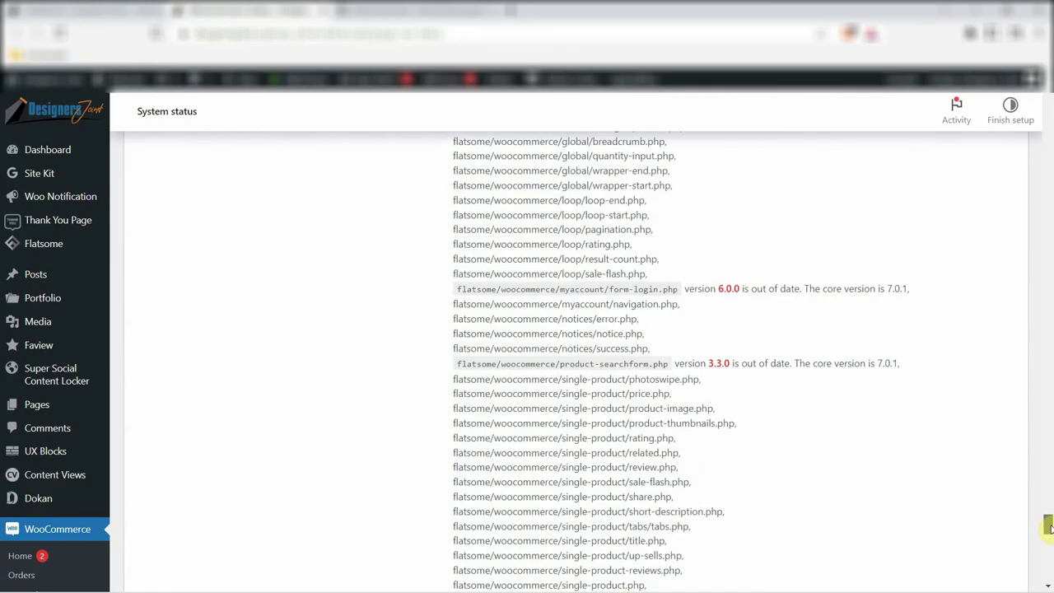
mouse_move(1049, 525)
left_mouse_down()
mouse_move(1049, 493)
mouse_move(1049, 519)
left_mouse_up()
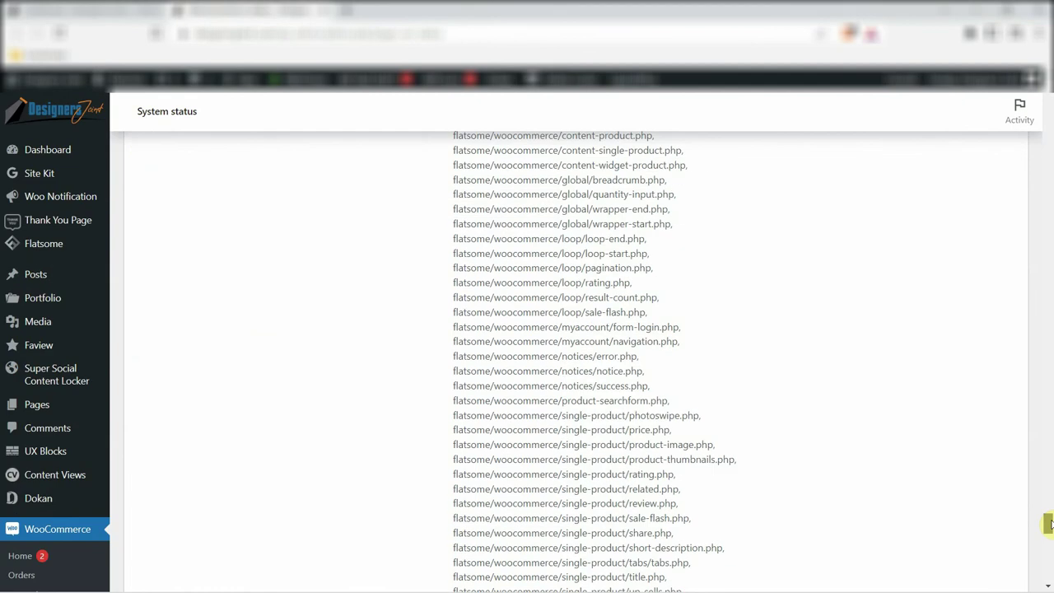
scroll(1050, 515, "up", 5)
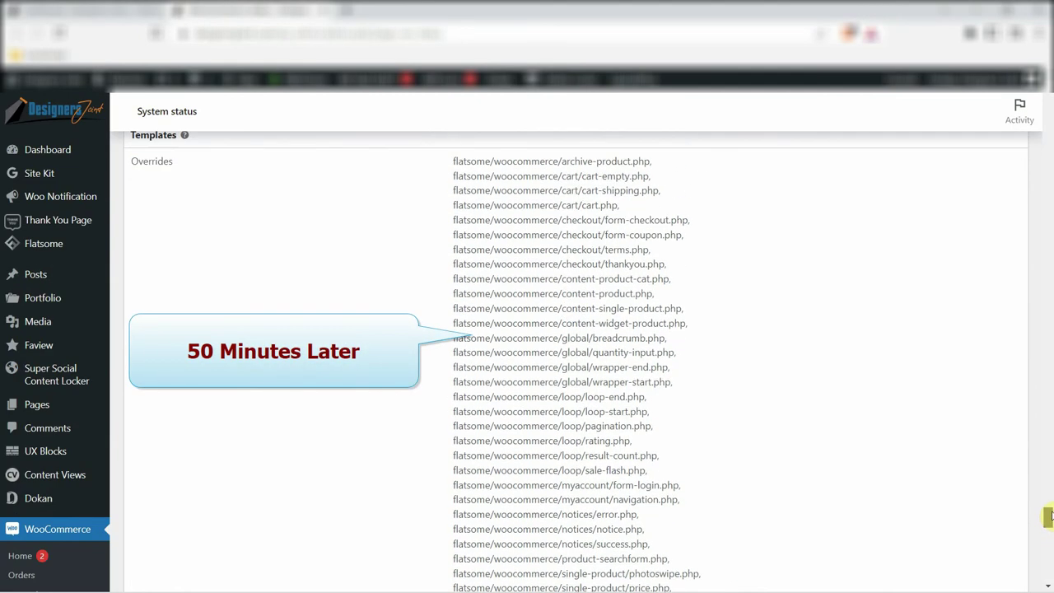
scroll(1050, 515, "up", 1)
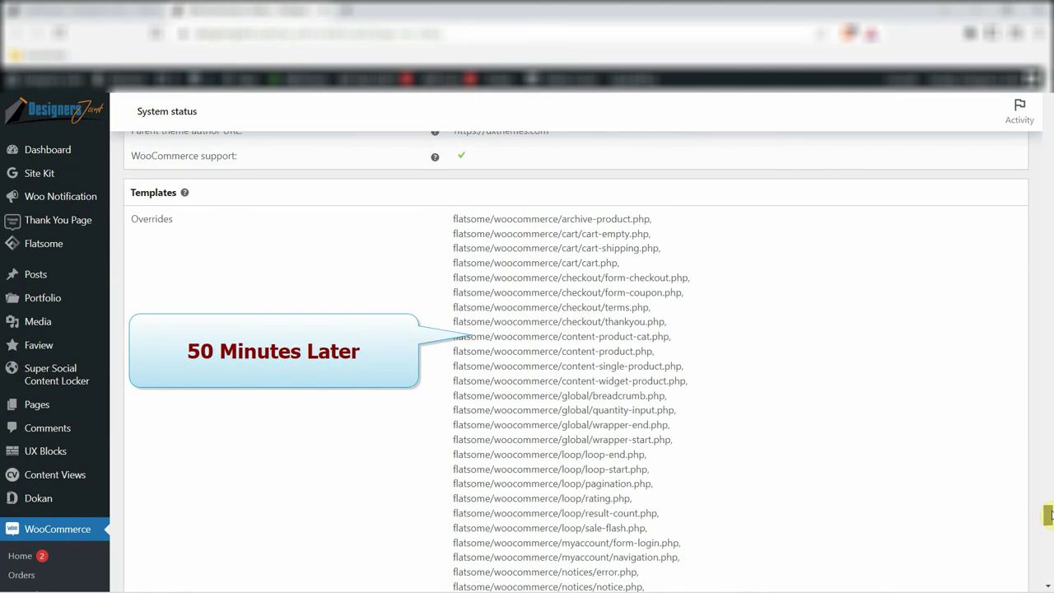
scroll(1050, 515, "down", 1)
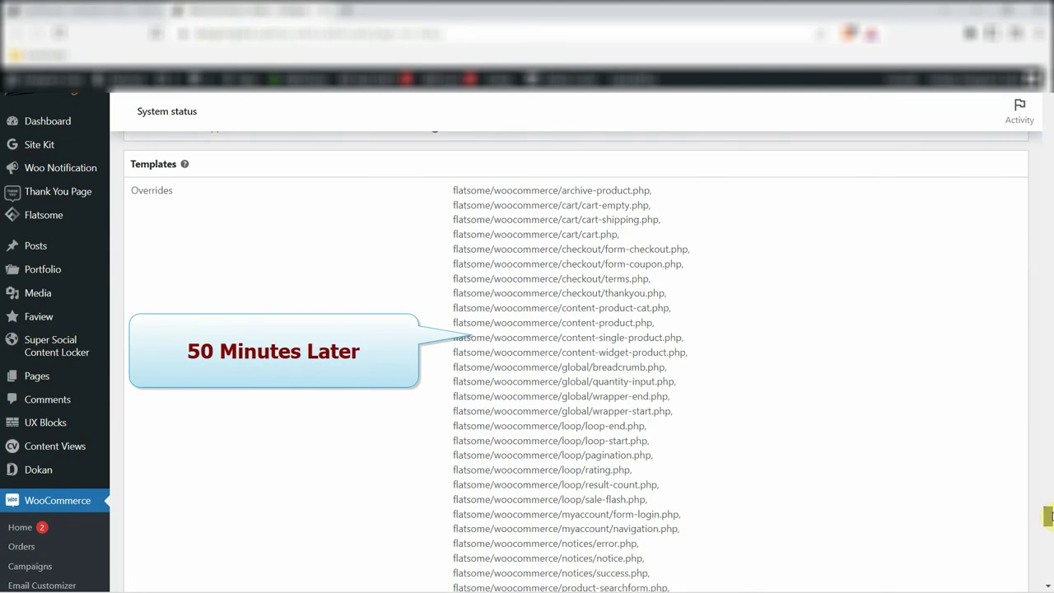
mouse_move(1050, 515)
left_mouse_down()
mouse_move(1049, 528)
mouse_move(1050, 514)
left_mouse_up()
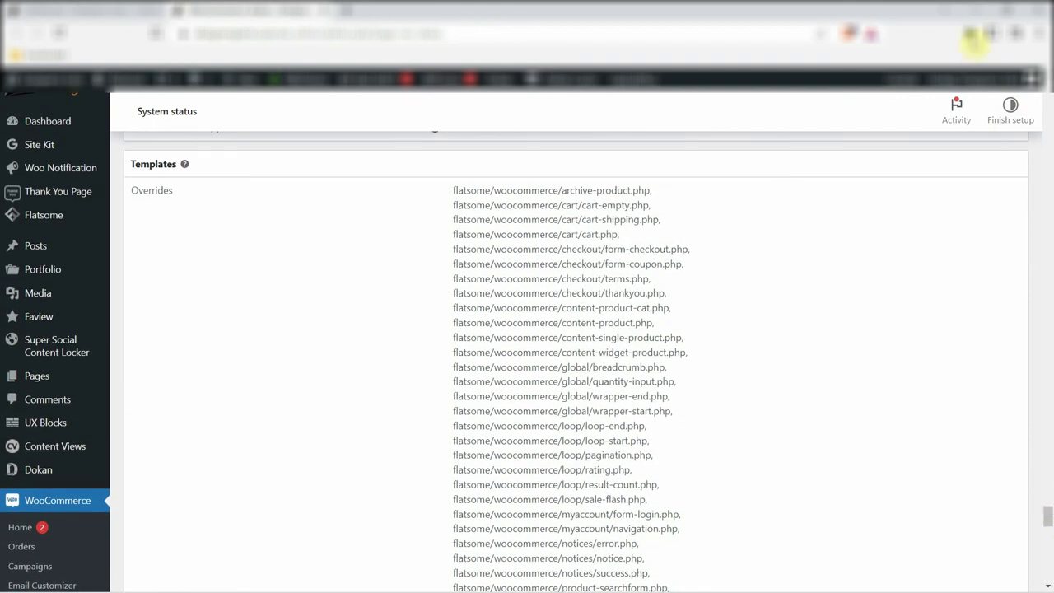